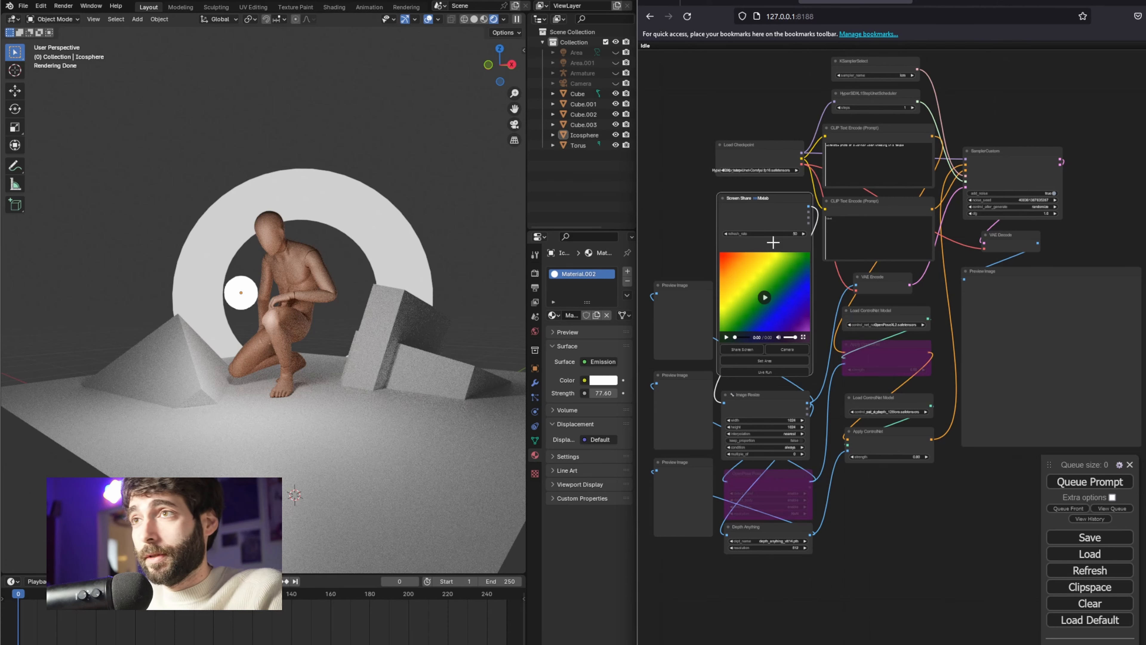
Step: Share the Blender 4.0 window (untitled.blend) as the source of the Screen Share node and allow the browser to capture it
{"action": "scroll", "coordinate": [805, 388], "scroll_direction": "up", "scroll_amount": 6}
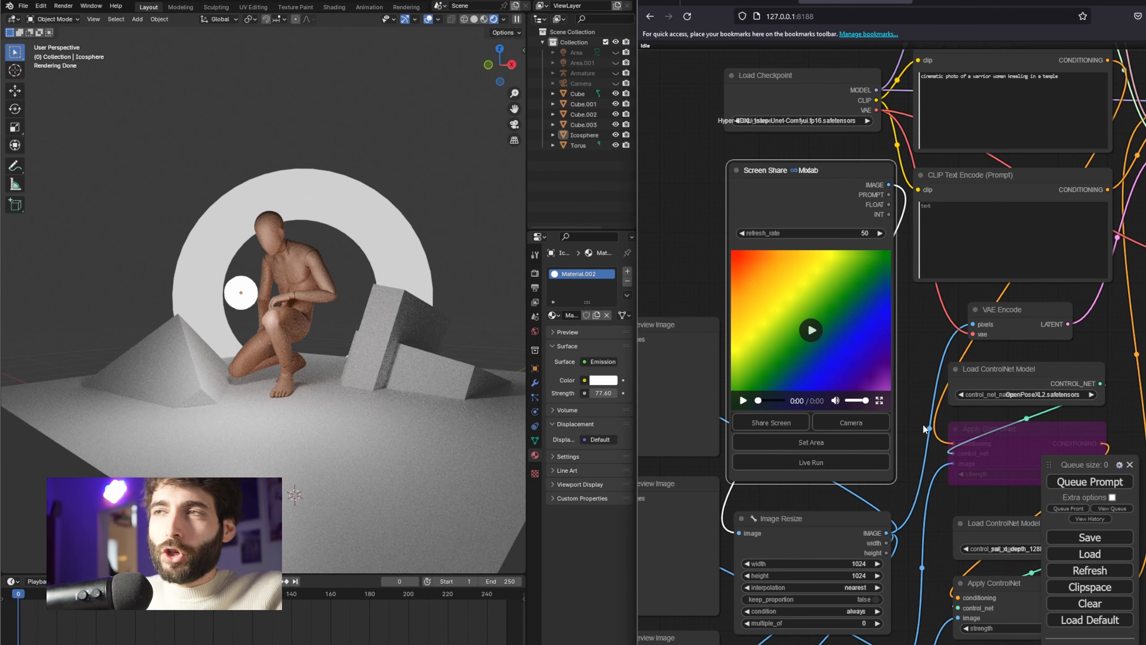
{"action": "left_click", "coordinate": [787, 425]}
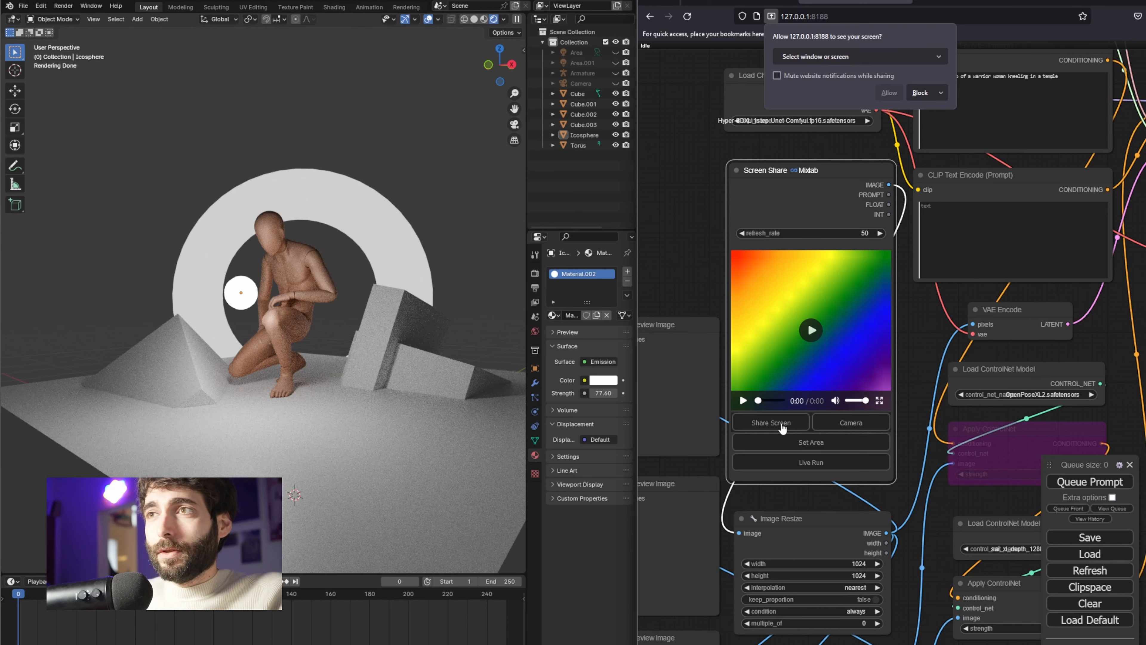
{"action": "left_click", "coordinate": [855, 56]}
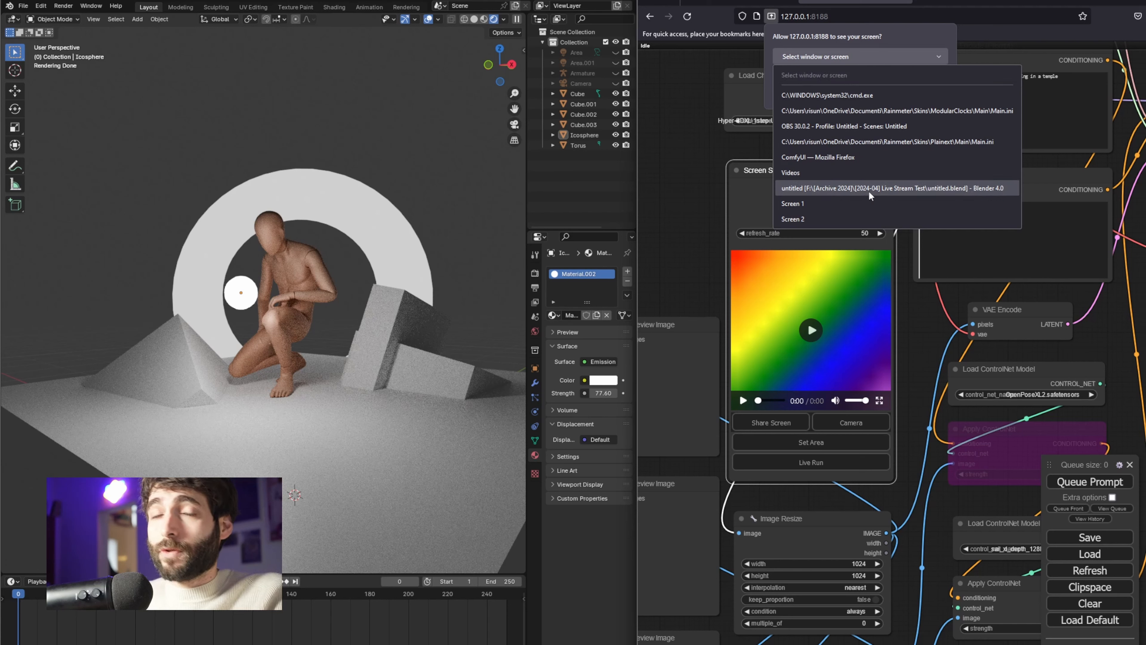
{"action": "left_click", "coordinate": [879, 188]}
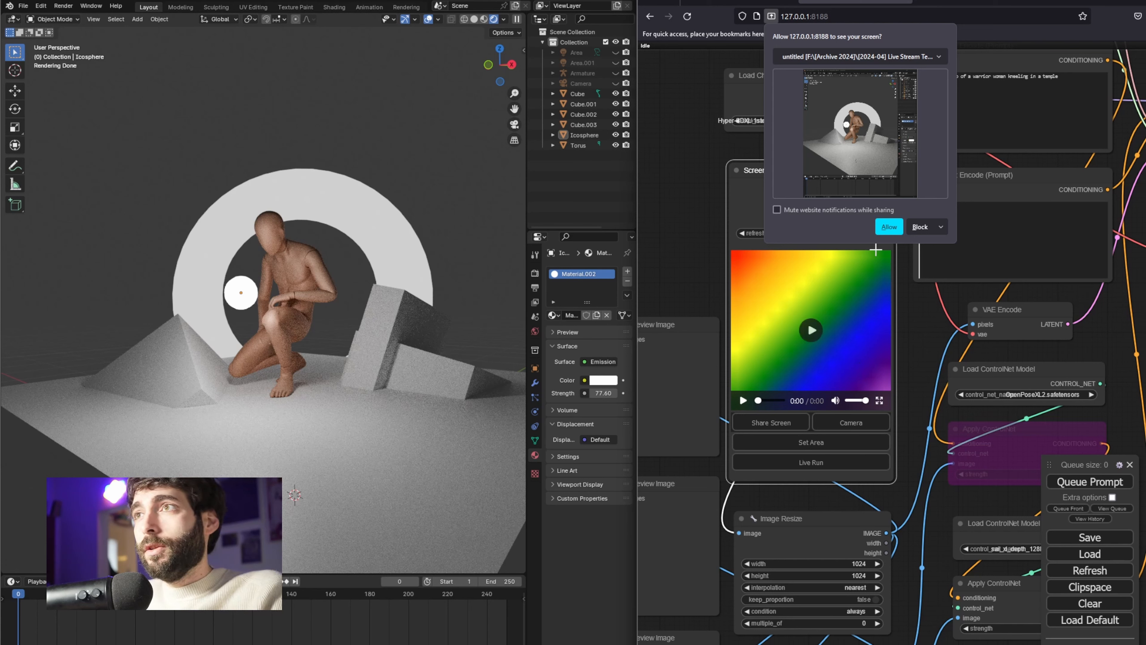
{"action": "left_click", "coordinate": [889, 226]}
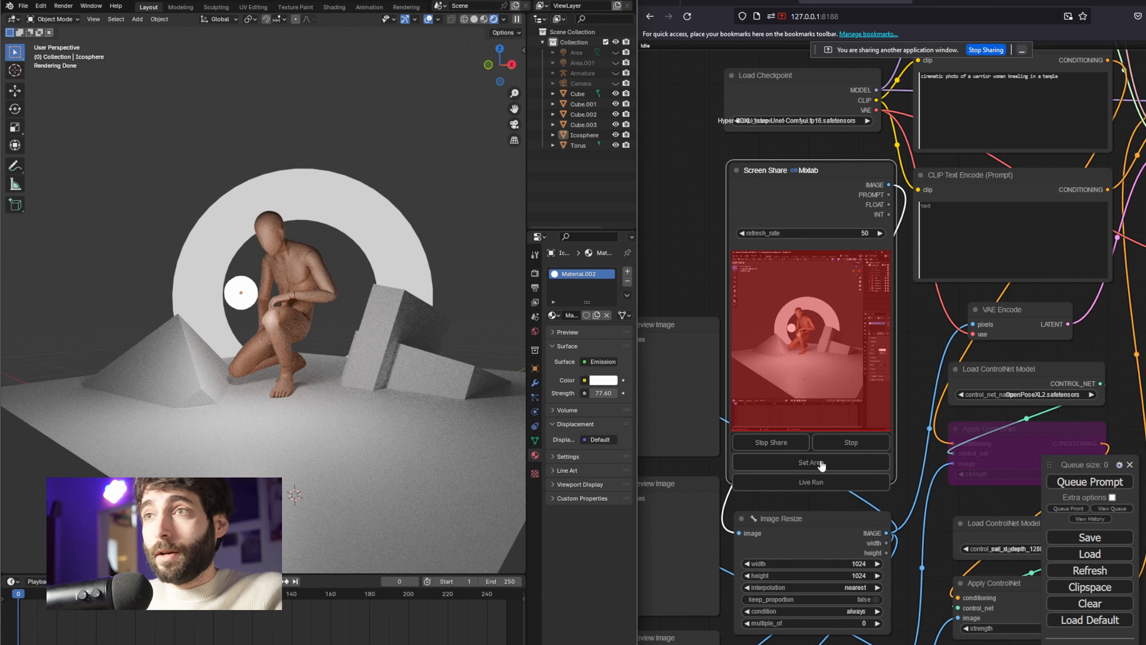
Step: Set the Screen Share node's capture area to a rectangle around the kneeling figure and the ring behind it
{"action": "left_click", "coordinate": [811, 462]}
{"action": "left_click_drag", "start_coordinate": [726, 149], "coordinate": [763, 197]}
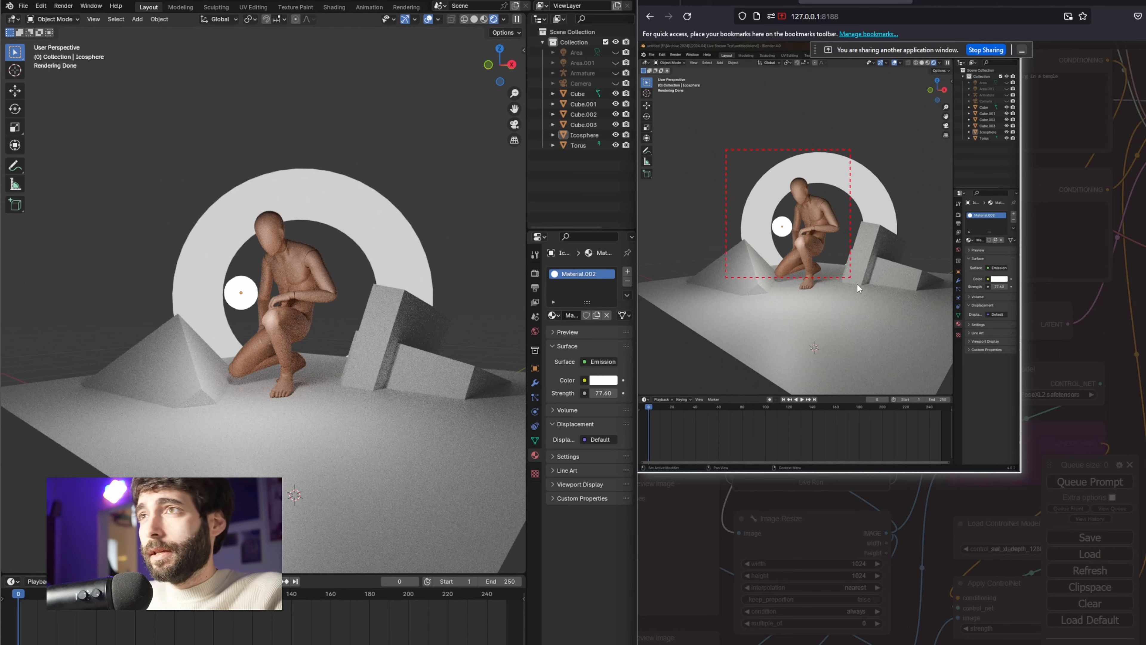
{"action": "left_click_drag", "start_coordinate": [884, 312], "coordinate": [883, 310]}
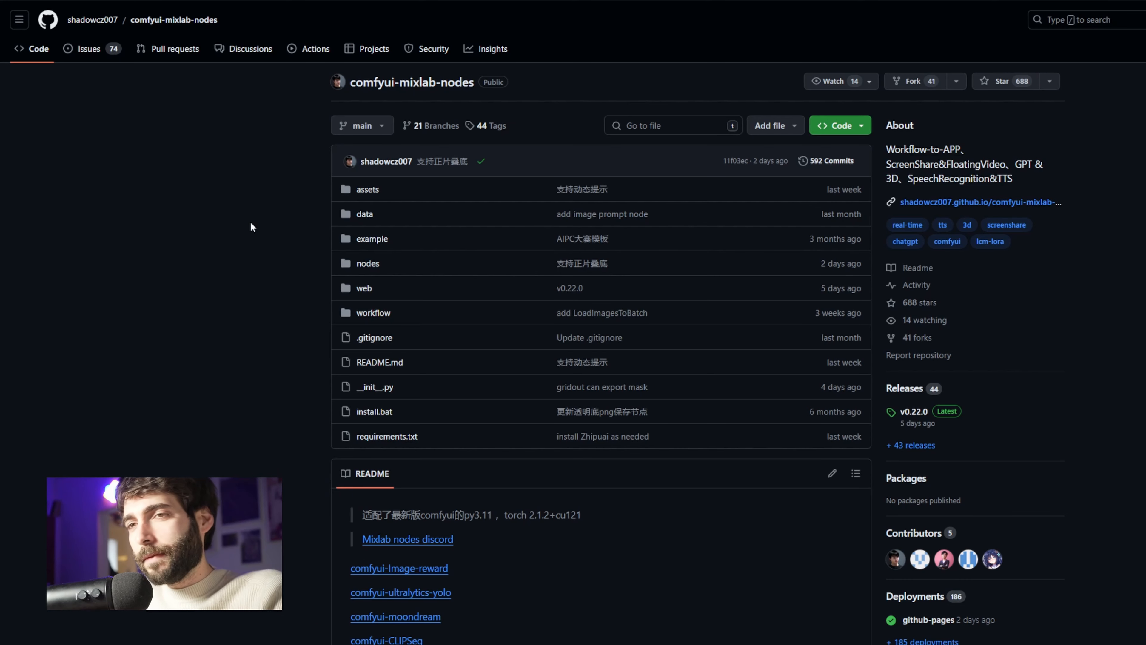
Step: Review the README of the comfyui-mixlab-nodes repository on GitHub and copy the repository's HTTPS clone URL
{"action": "scroll", "coordinate": [268, 238], "scroll_direction": "down", "scroll_amount": 8}
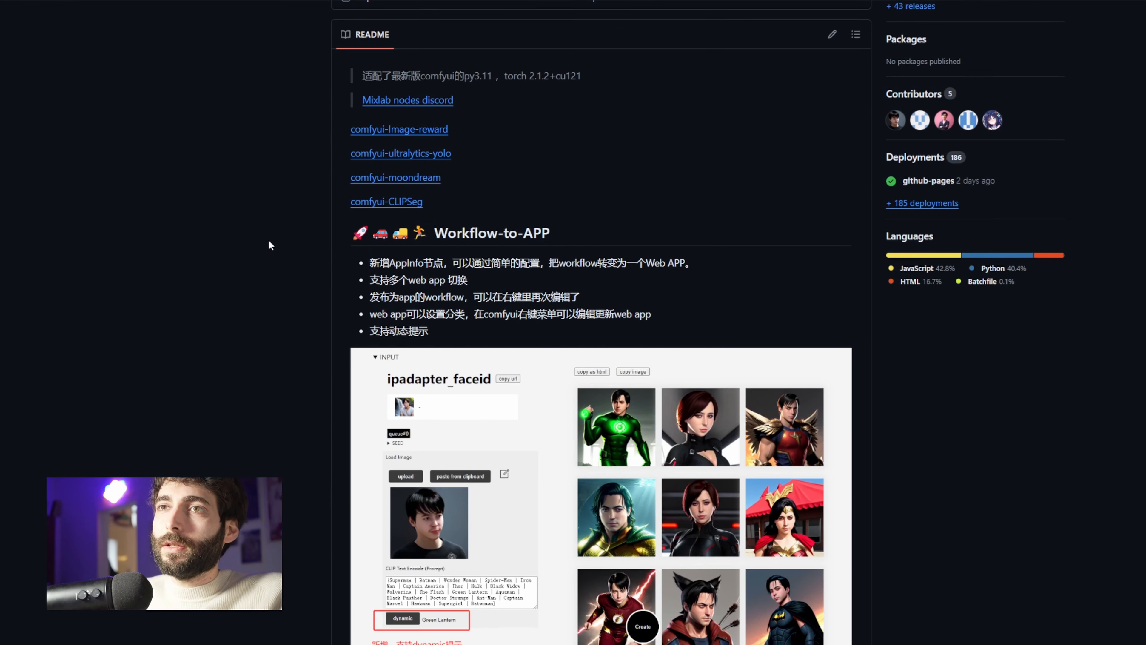
{"action": "scroll", "coordinate": [269, 244], "scroll_direction": "down", "scroll_amount": 4}
{"action": "scroll", "coordinate": [269, 244], "scroll_direction": "down", "scroll_amount": 12}
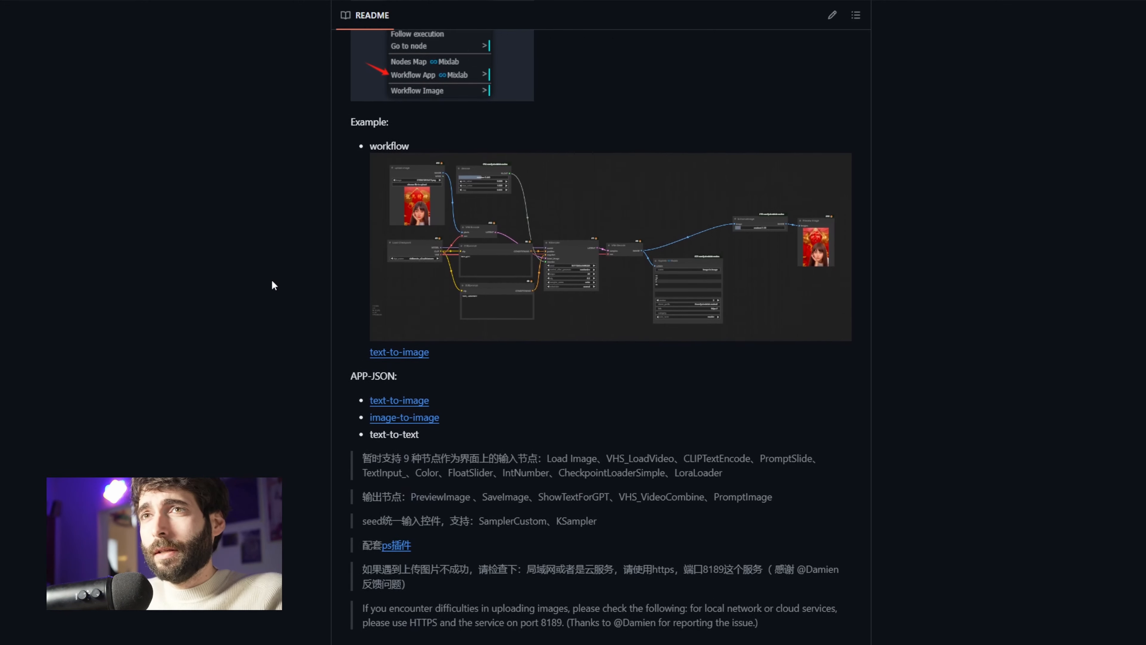
{"action": "scroll", "coordinate": [270, 284], "scroll_direction": "down", "scroll_amount": 7}
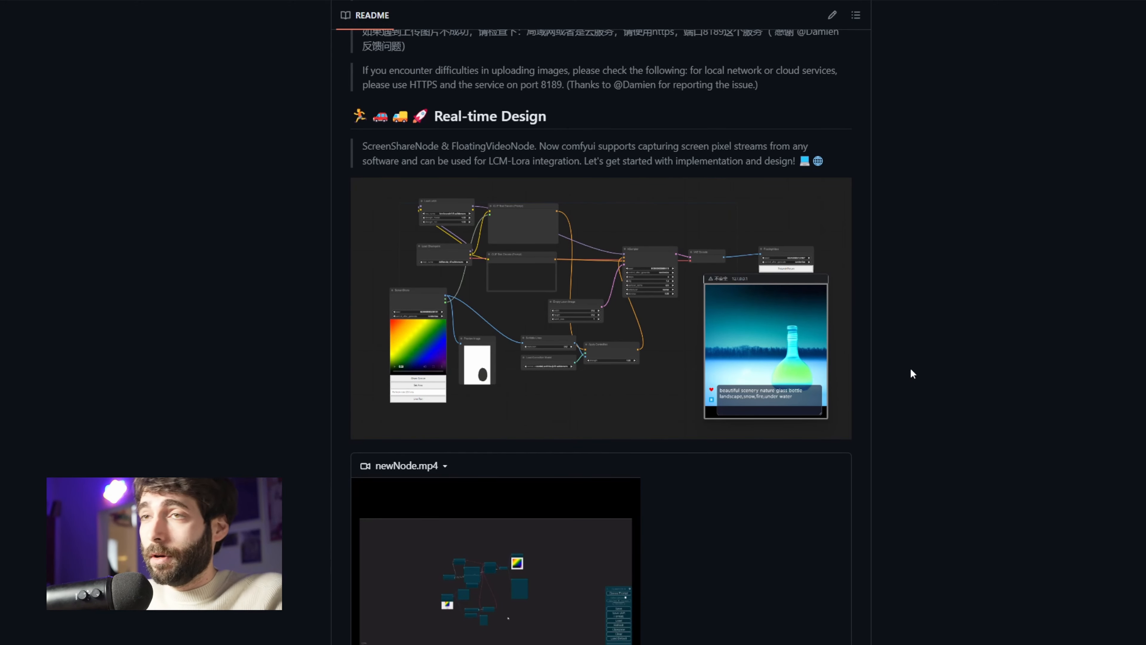
{"action": "scroll", "coordinate": [910, 374], "scroll_direction": "up", "scroll_amount": 9}
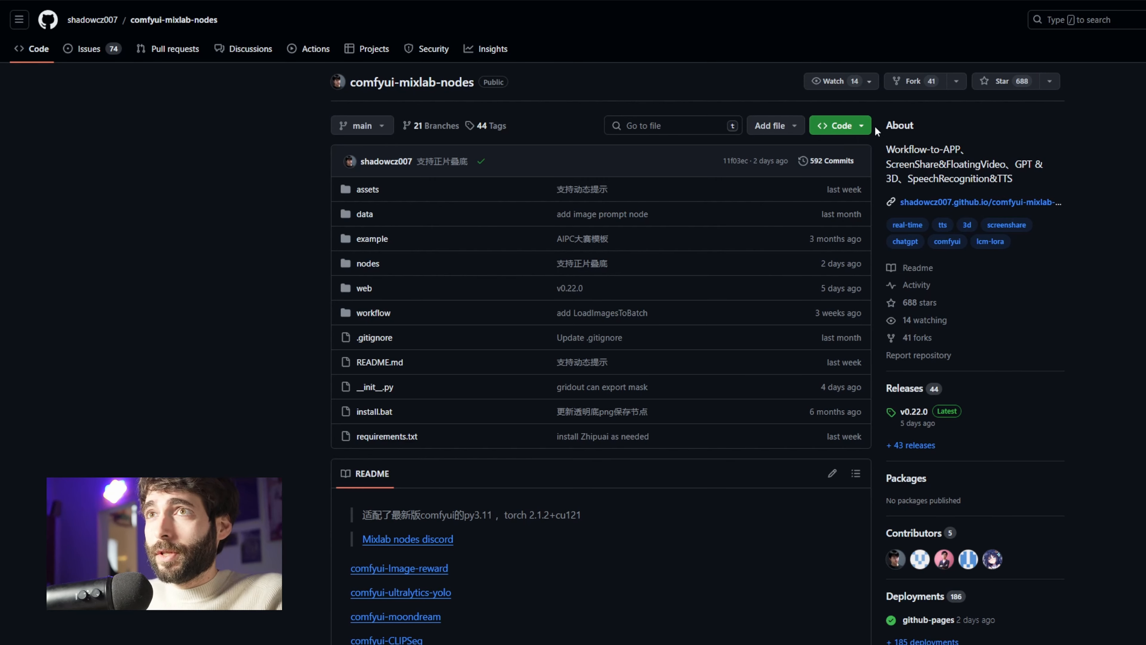
{"action": "left_click", "coordinate": [858, 131]}
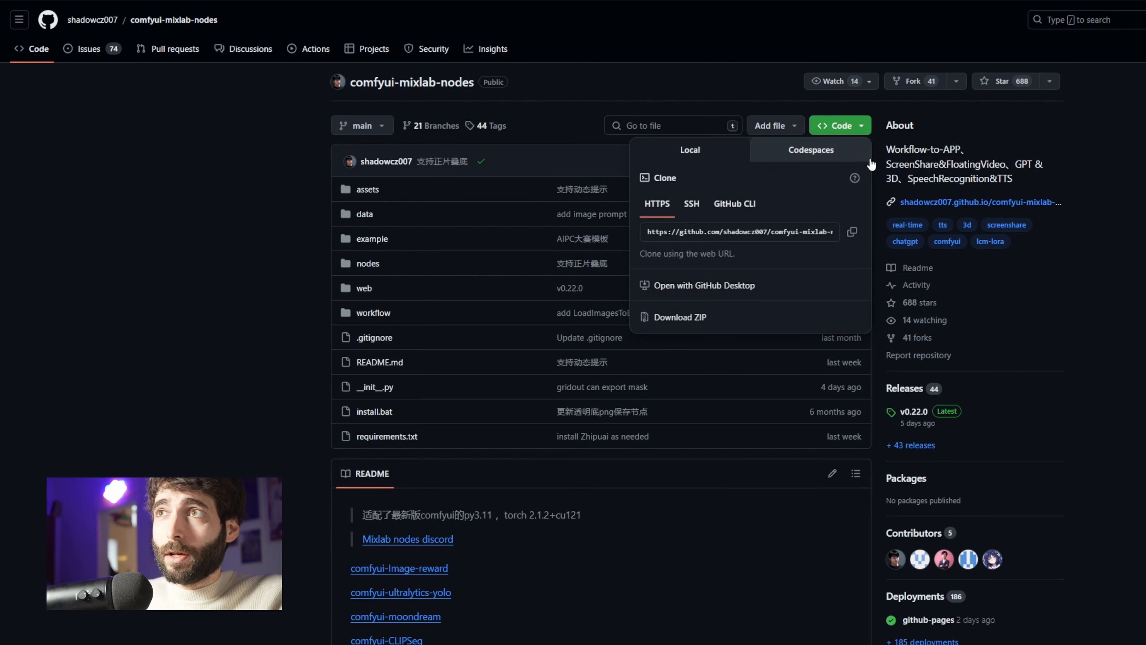
{"action": "left_click", "coordinate": [852, 233]}
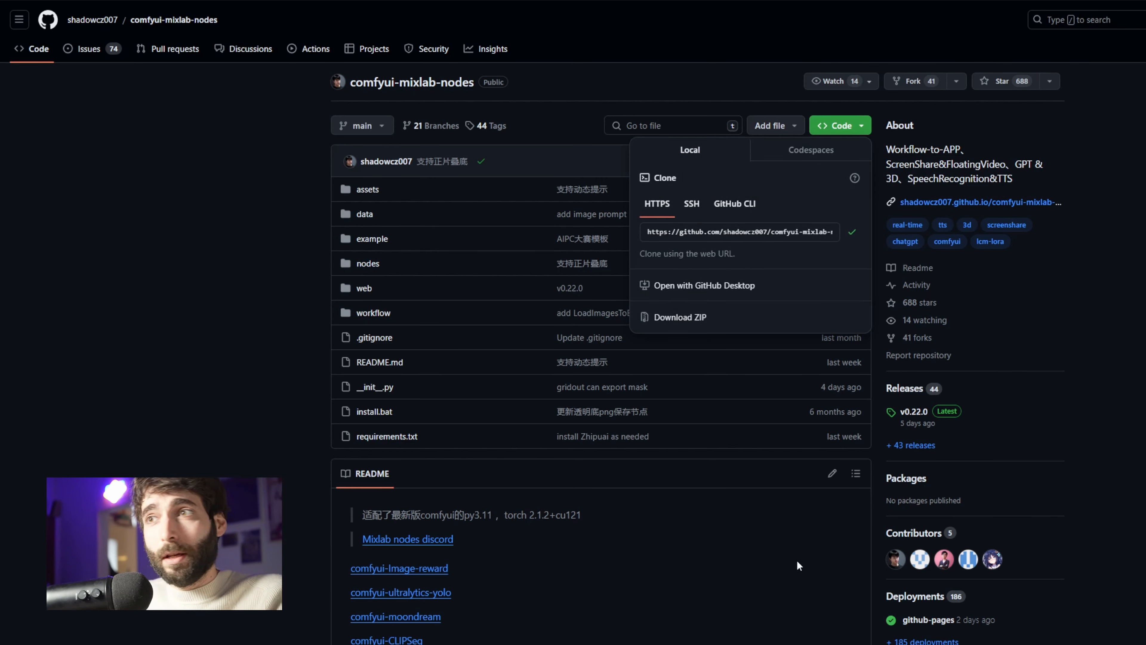
Step: Switch to File Explorer and open a terminal in the custom_nodes folder of ComfyUI_windows_portable_nightly_pytorch\ComfyUI
{"action": "key", "text": "alt+Tab"}
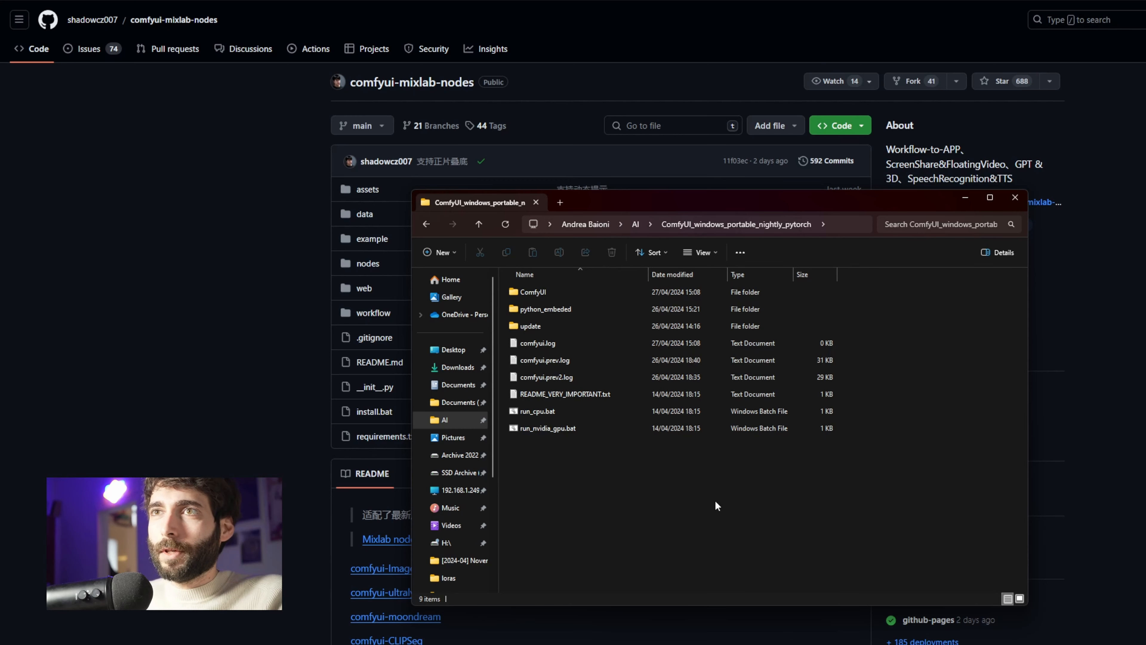
{"action": "double_click", "coordinate": [554, 291]}
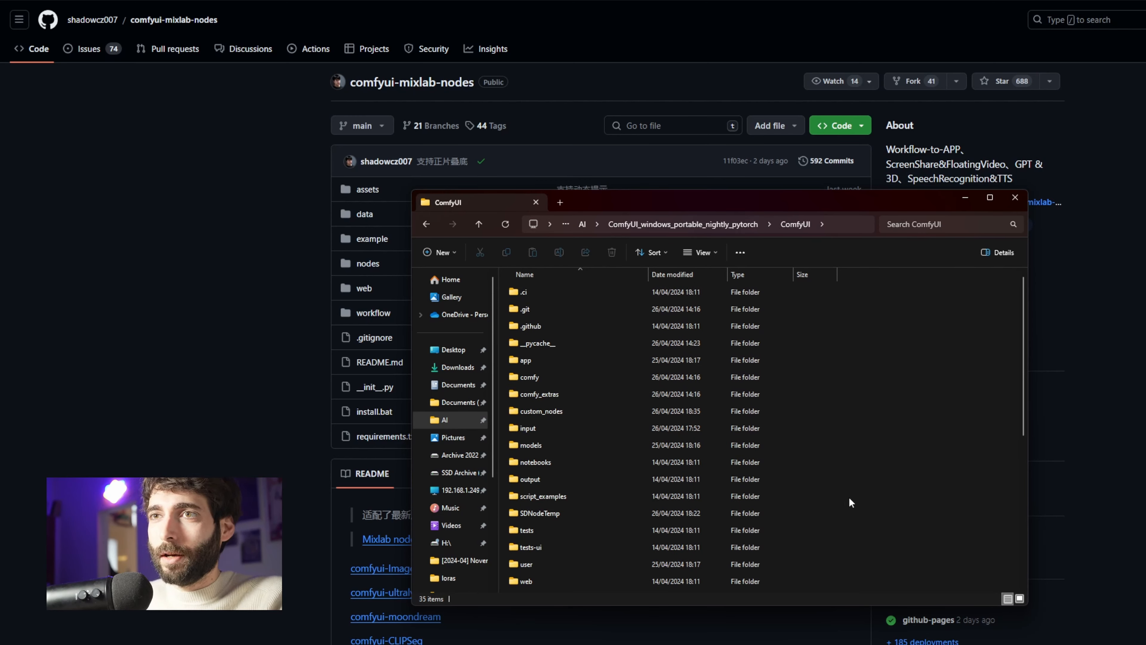
{"action": "double_click", "coordinate": [591, 413]}
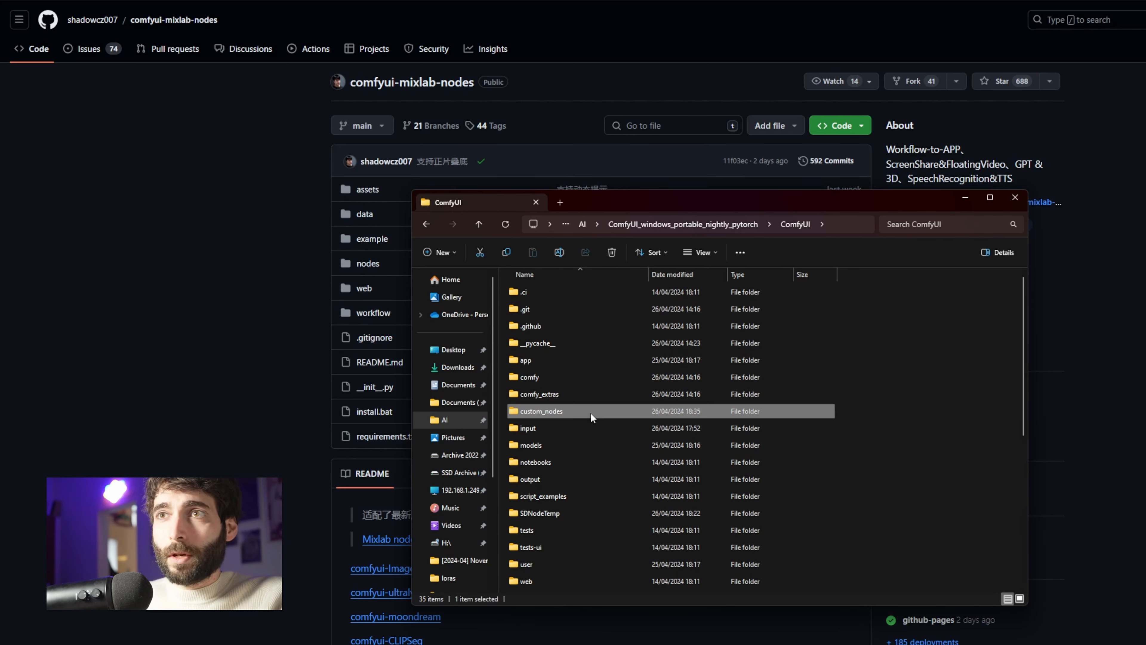
{"action": "right_click", "coordinate": [858, 400]}
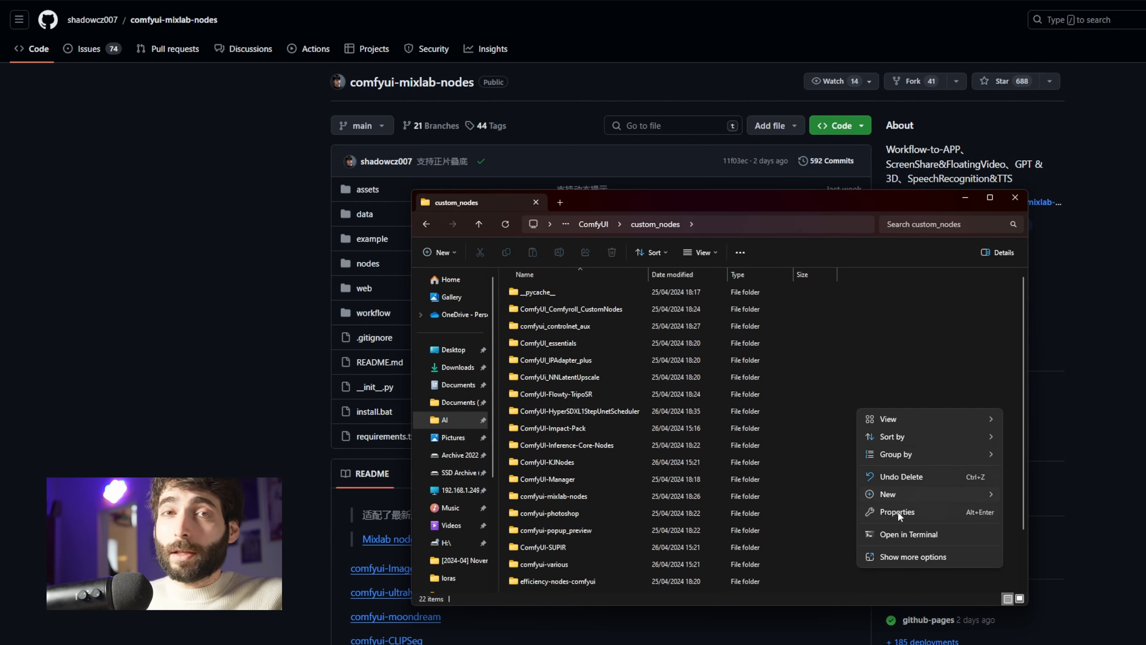
{"action": "left_click", "coordinate": [897, 535]}
{"action": "left_click", "coordinate": [599, 158]}
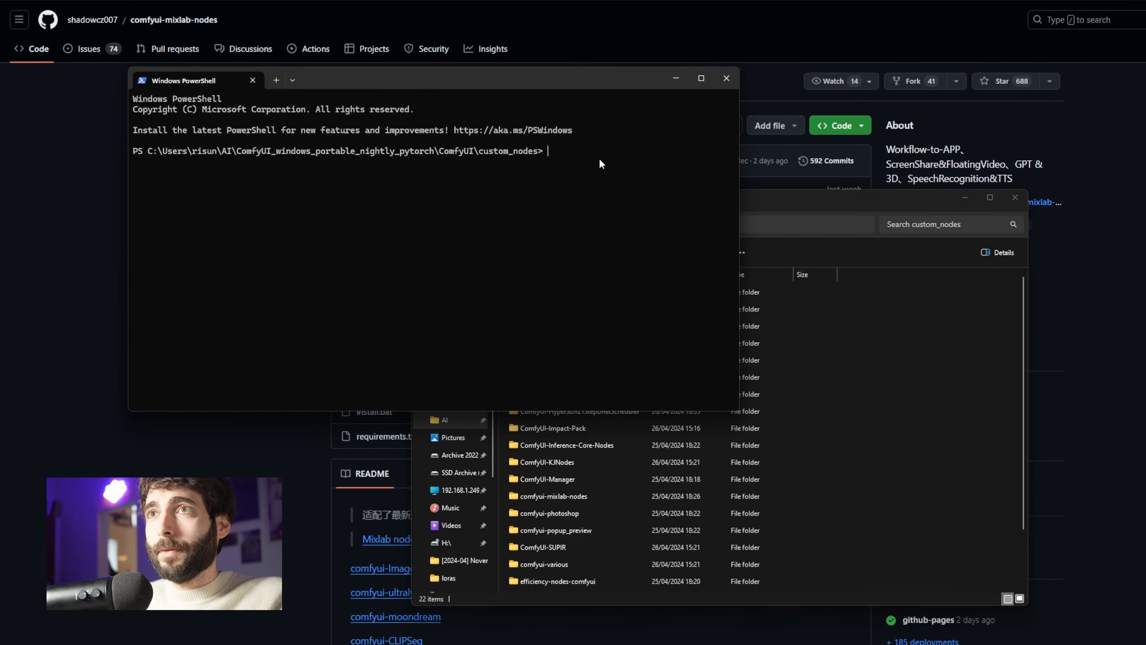
Step: Run git clone with the copied comfyui-mixlab-nodes repository URL in the custom_nodes folder
{"action": "type", "text": "git clone"}
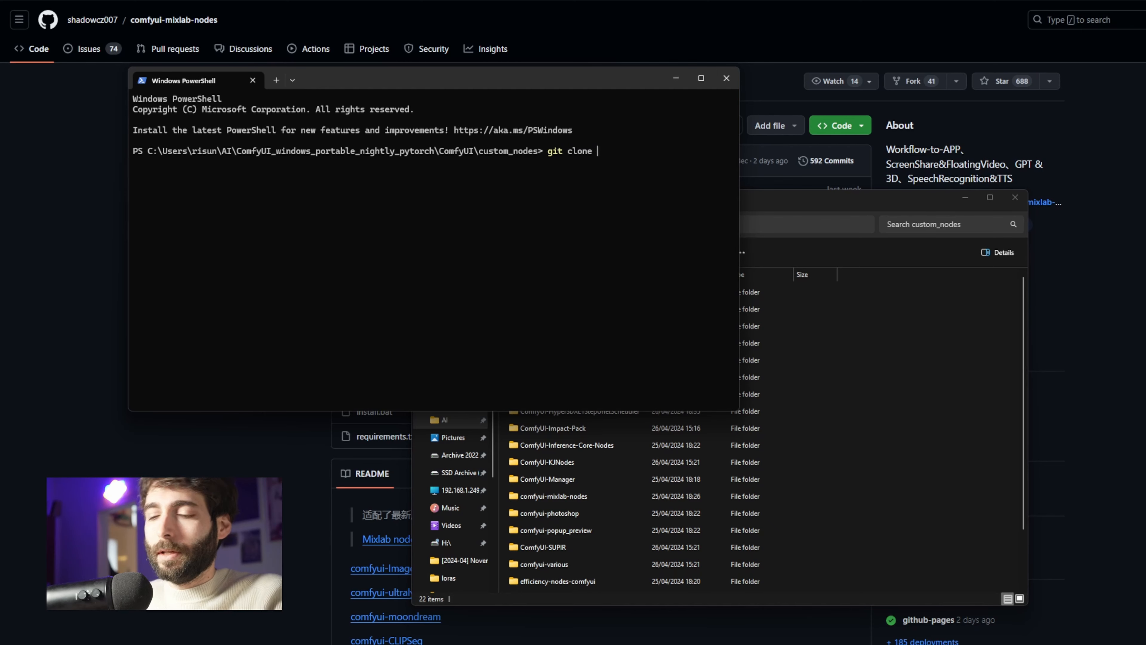
{"action": "key", "text": "ctrl+v"}
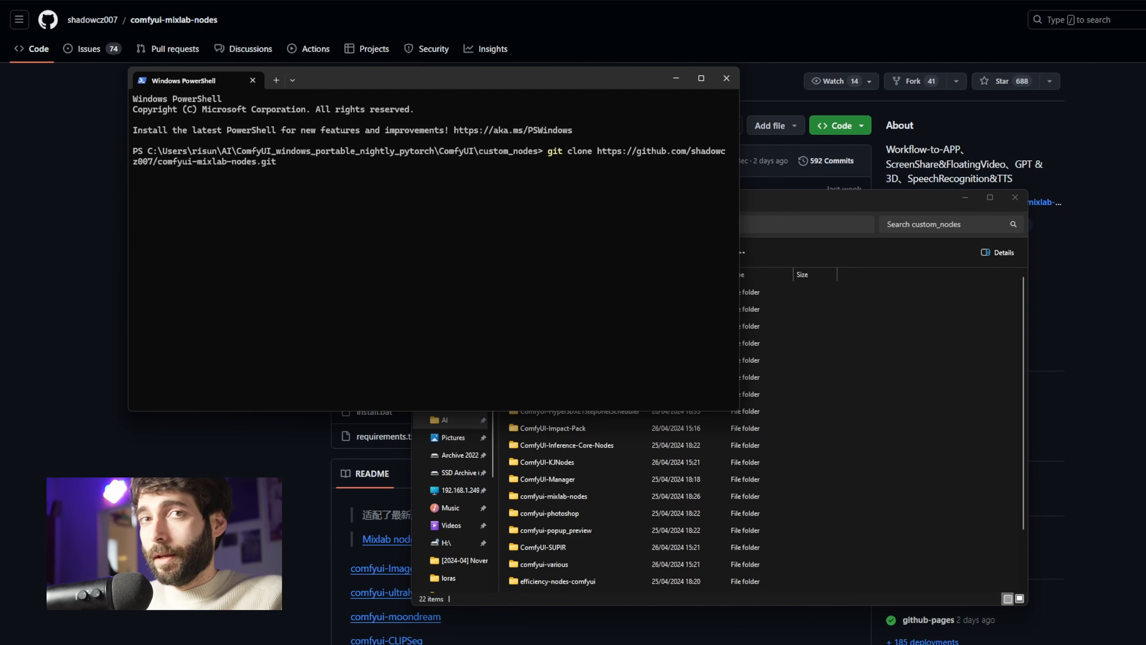
{"action": "key", "text": "Return"}
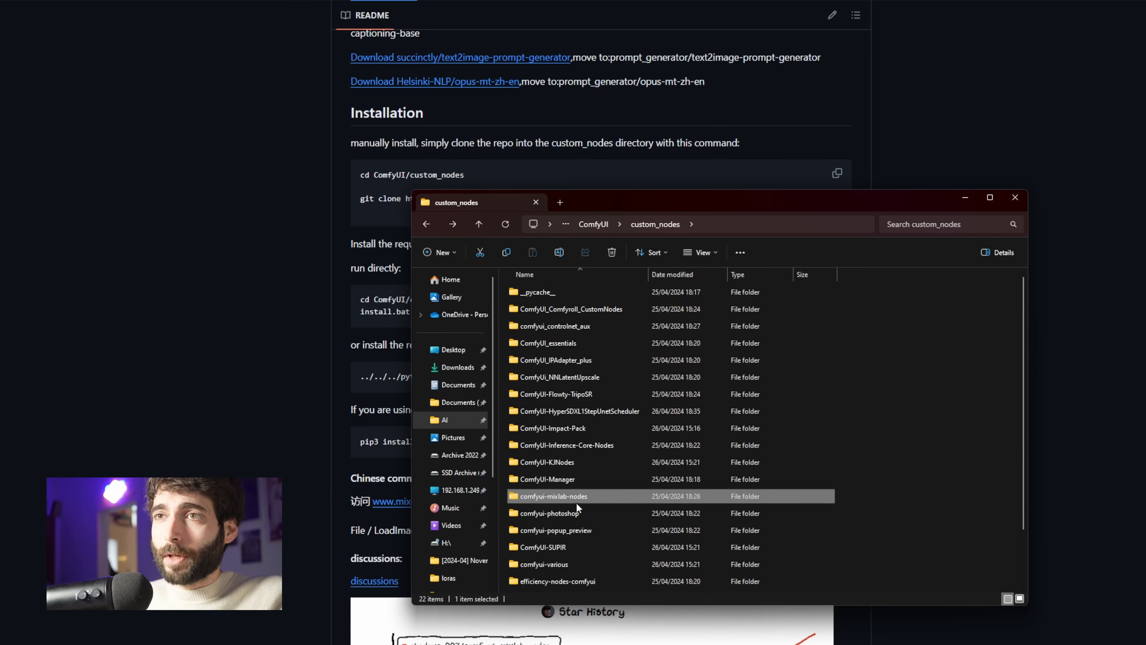
Step: Go into the comfyui-mixlab-nodes folder in File Explorer and open a terminal there
{"action": "double_click", "coordinate": [595, 498]}
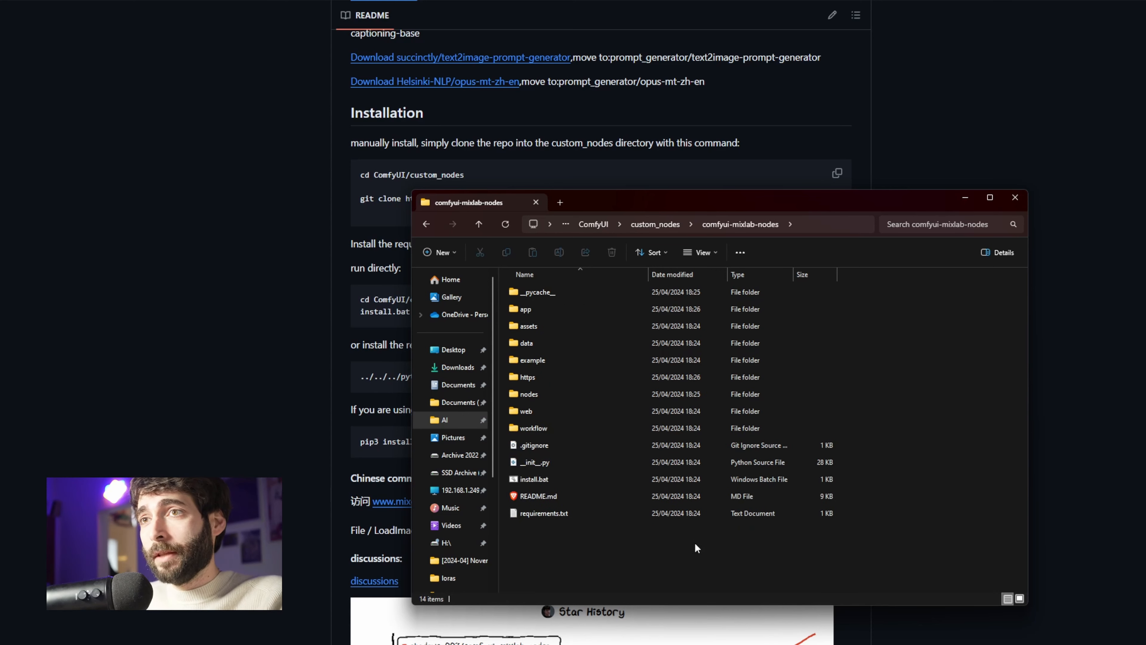
{"action": "right_click", "coordinate": [871, 411]}
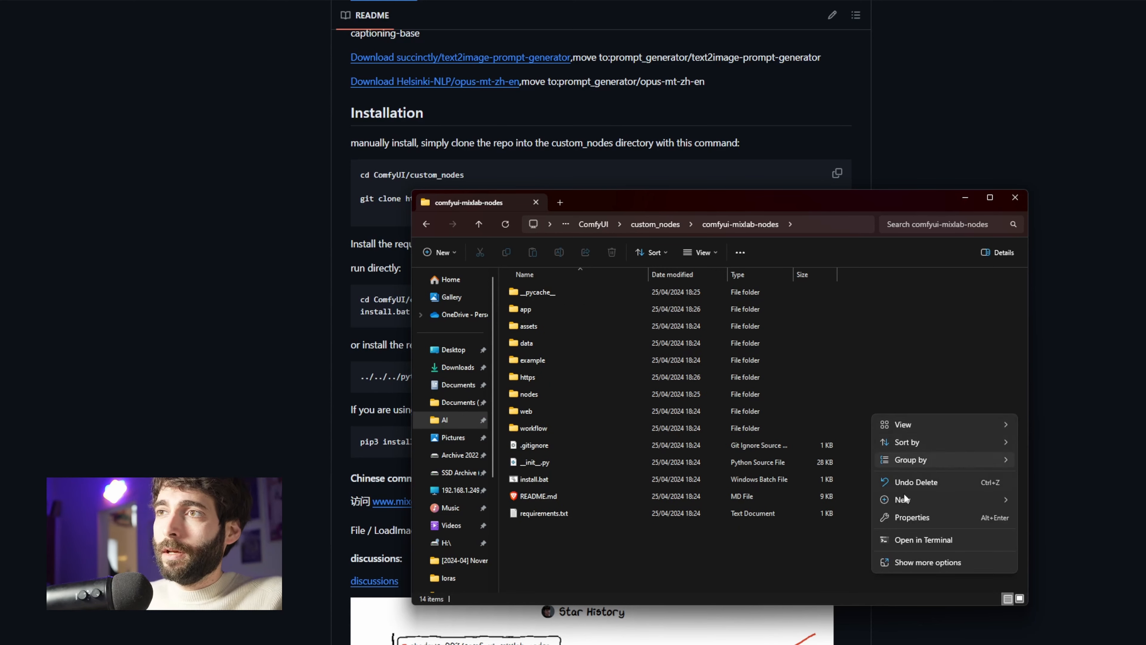
{"action": "left_click", "coordinate": [913, 542]}
{"action": "left_click", "coordinate": [667, 155]}
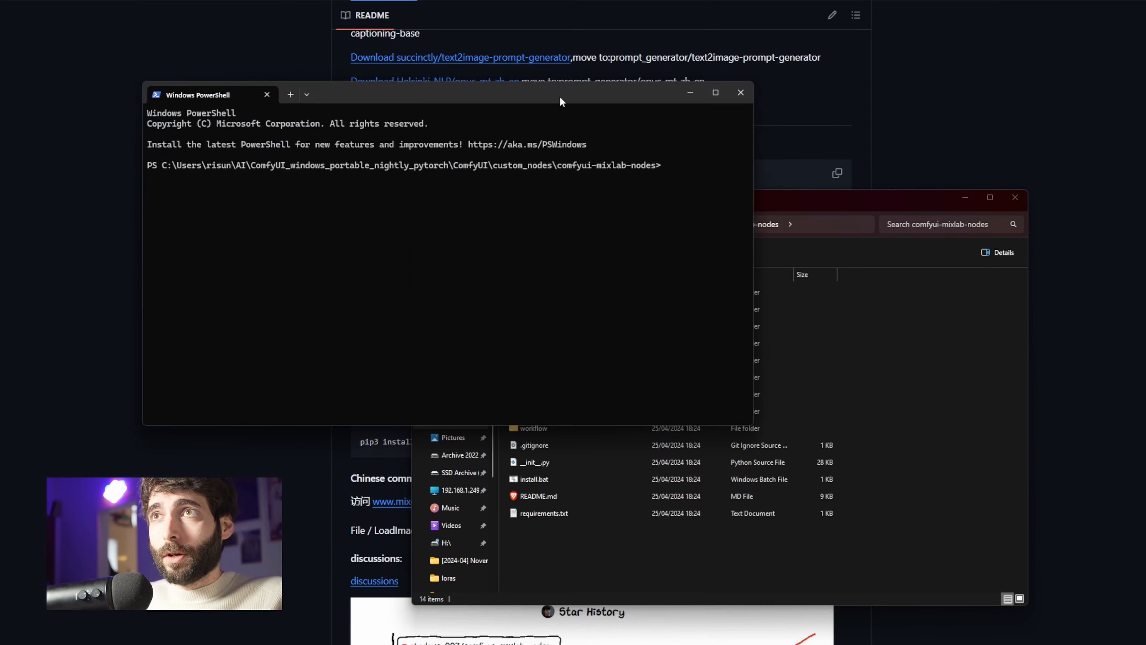
Step: Install the node pack's dependencies with "pip install -r requirements.txt --user"
{"action": "type", "text": "pip"}
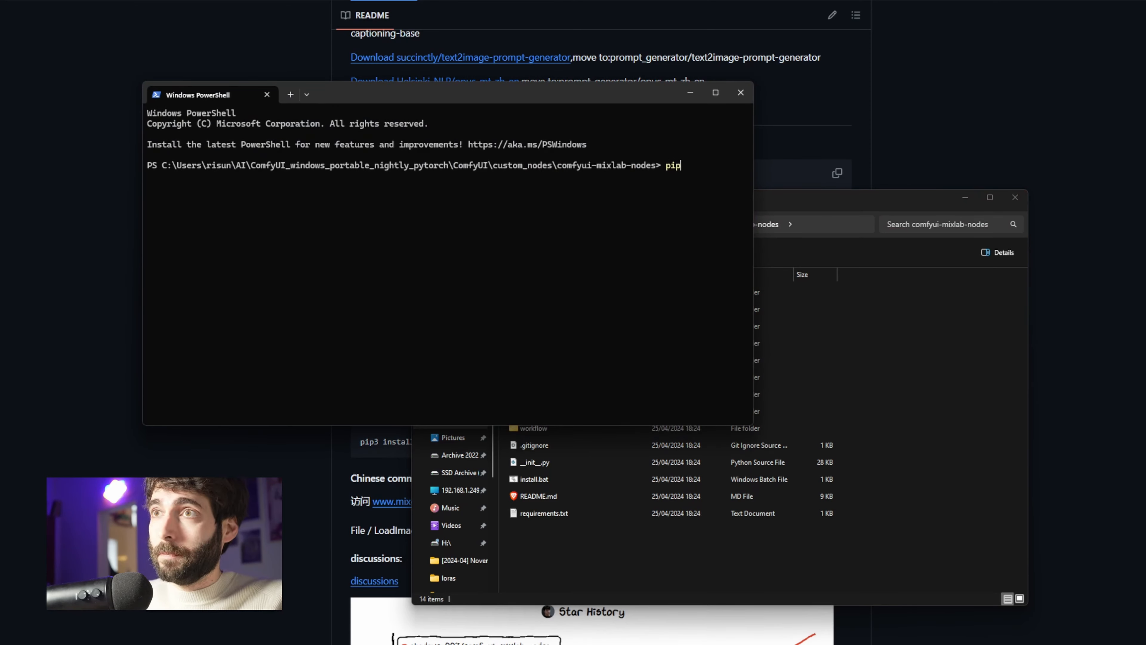
{"action": "type", "text": " install -r"}
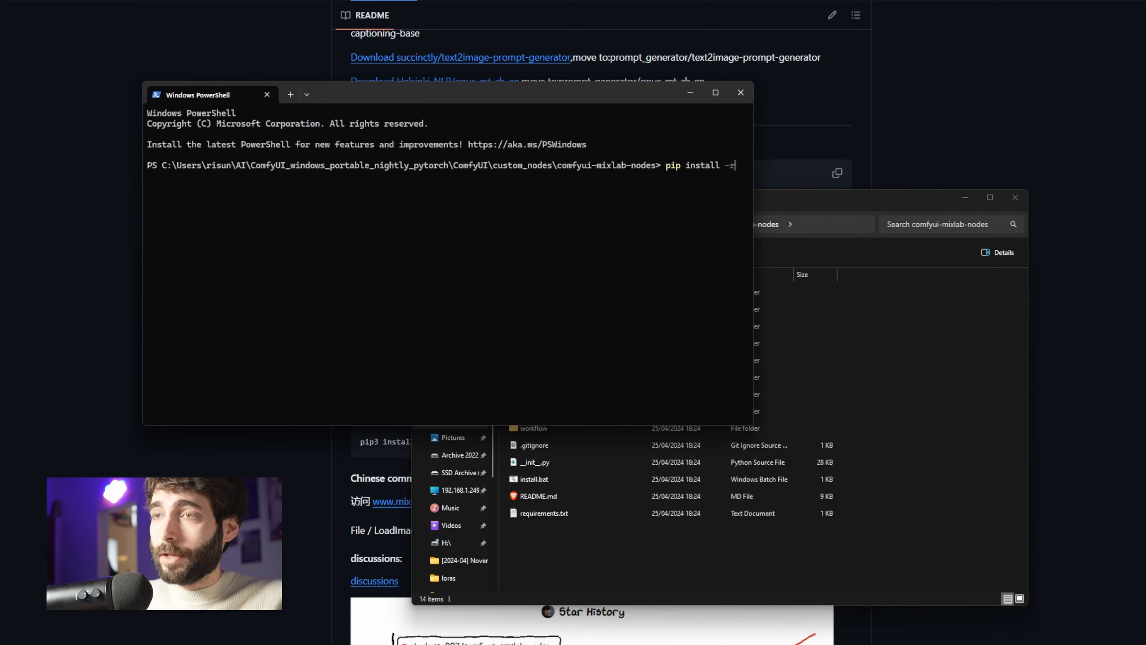
{"action": "type", "text": " require"}
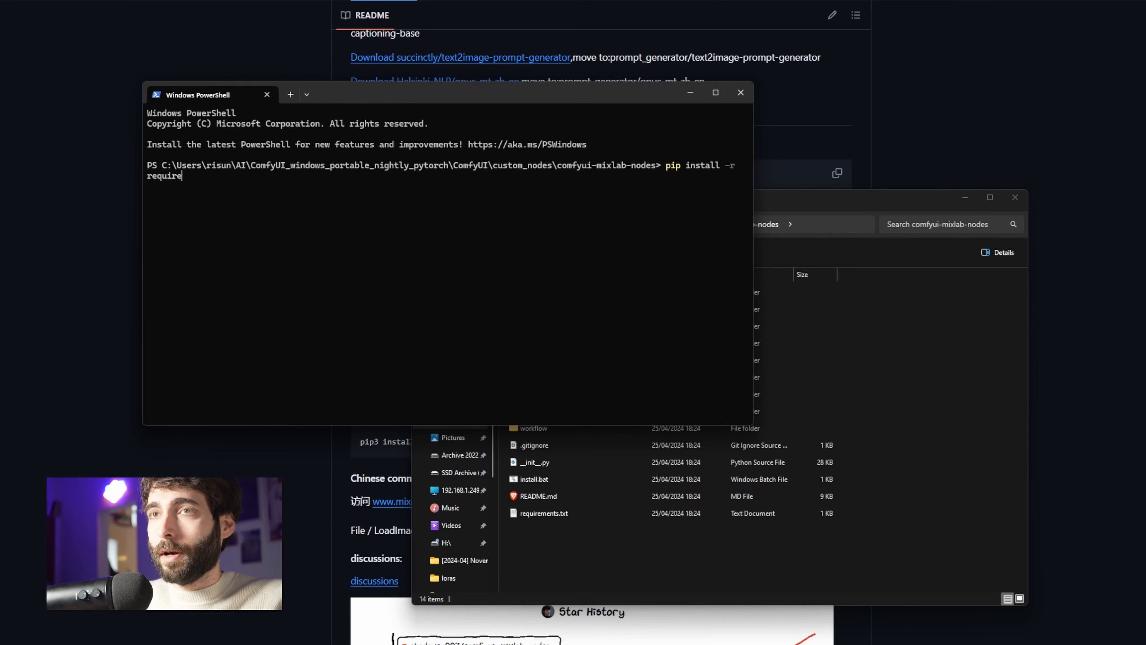
{"action": "type", "text": "ments.txt"}
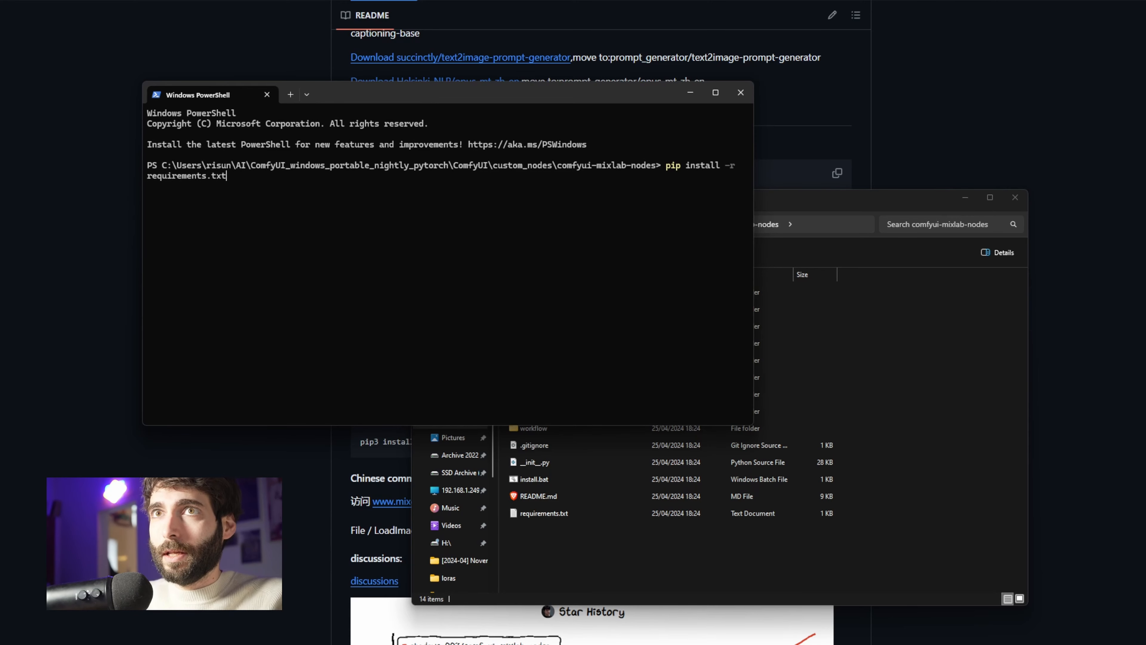
{"action": "type", "text": " --user"}
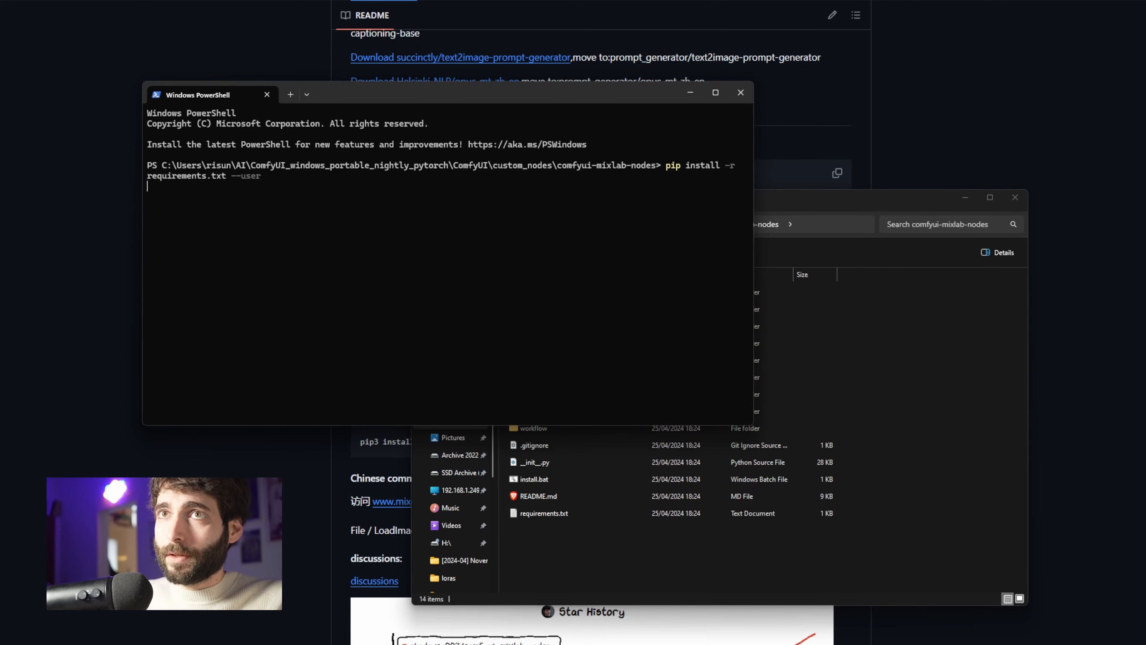
{"action": "key", "text": "Return"}
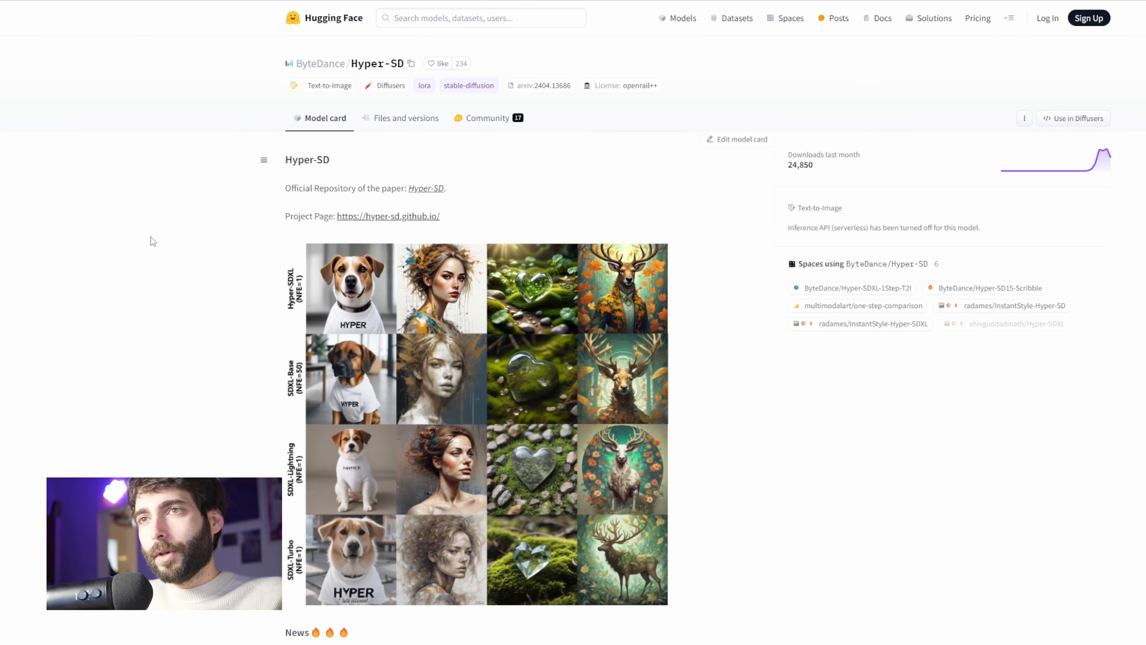
Step: Look through the ByteDance Hyper-SD model card on Hugging Face and search the page for "Comfyui"
{"action": "scroll", "coordinate": [251, 262], "scroll_direction": "down", "scroll_amount": 15}
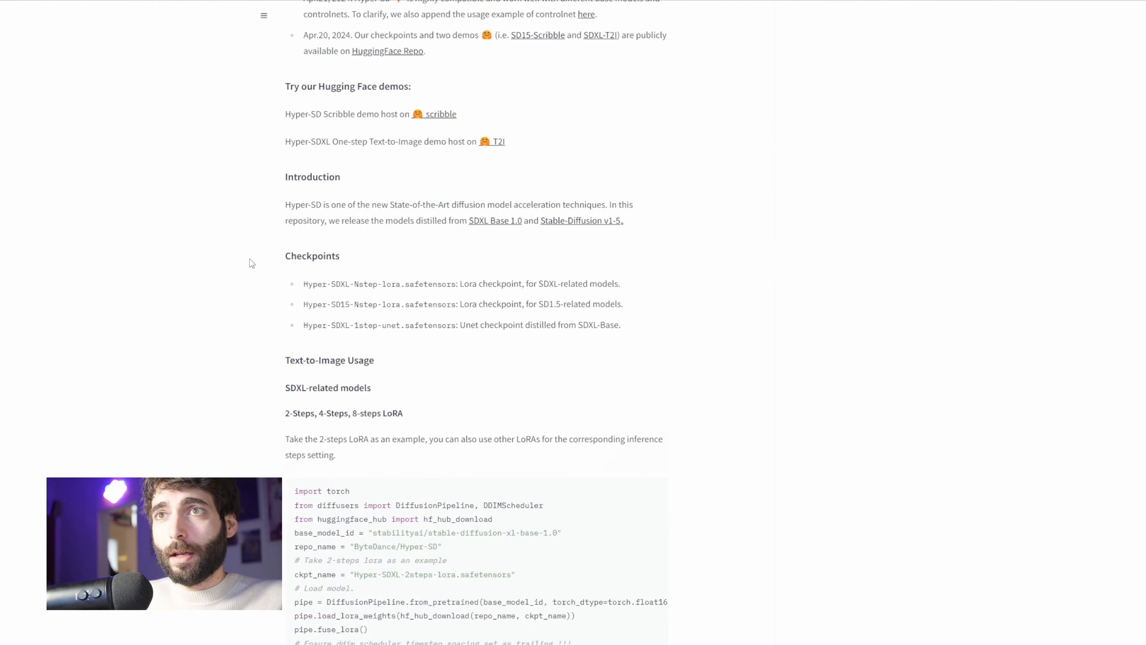
{"action": "scroll", "coordinate": [251, 263], "scroll_direction": "down", "scroll_amount": 1}
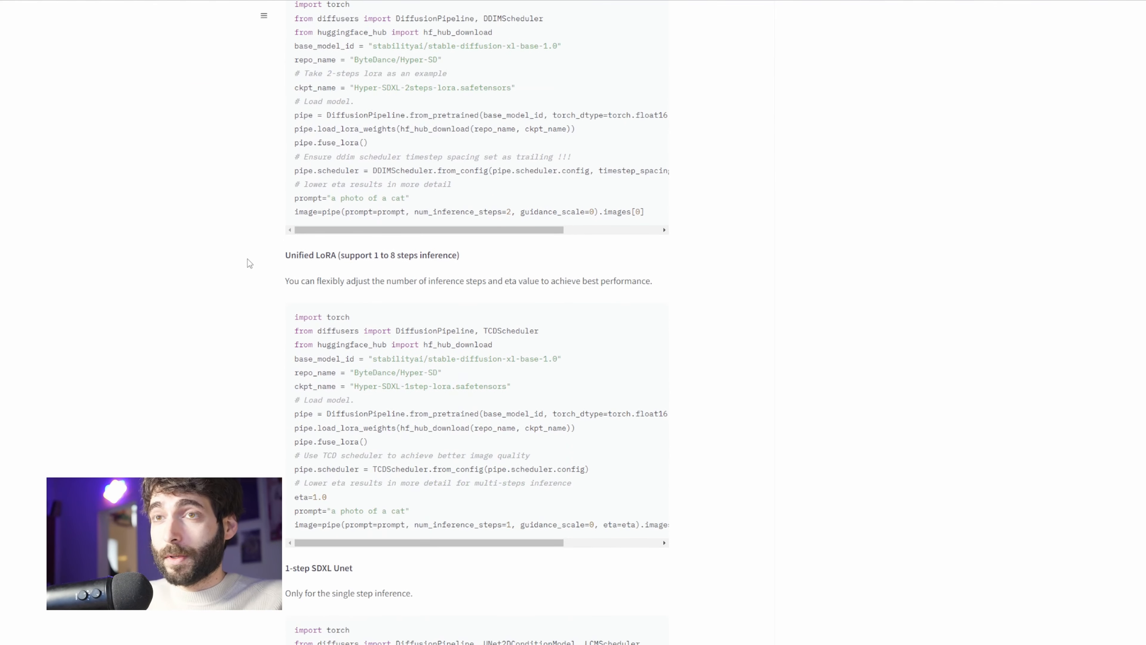
{"action": "scroll", "coordinate": [249, 263], "scroll_direction": "down", "scroll_amount": 15}
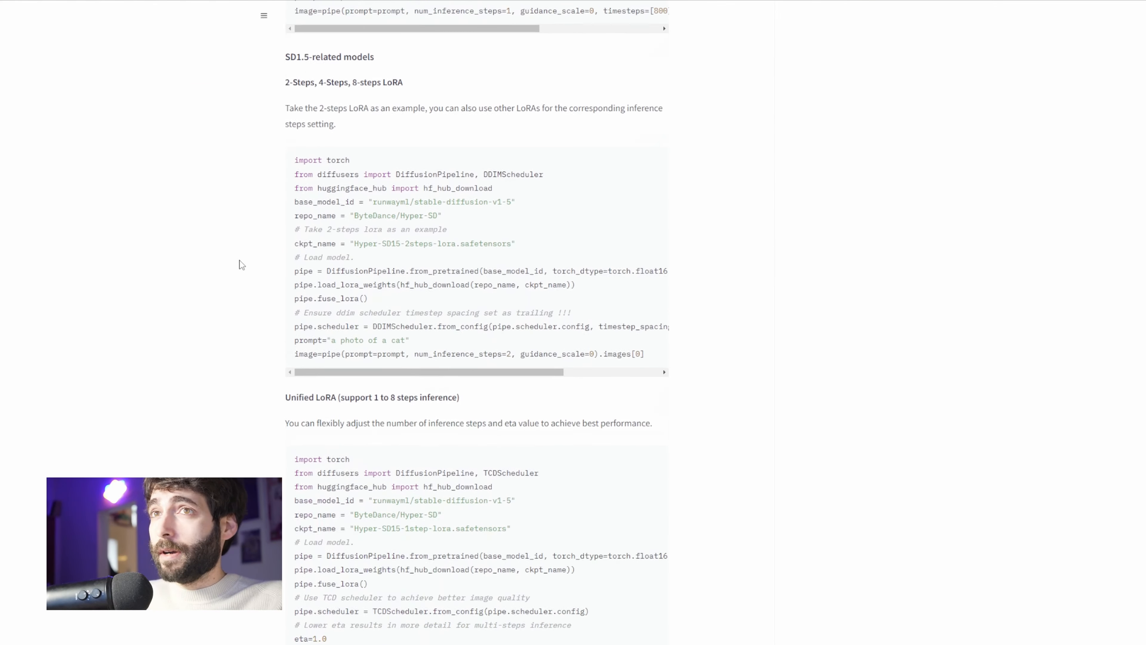
{"action": "scroll", "coordinate": [242, 264], "scroll_direction": "down", "scroll_amount": 1}
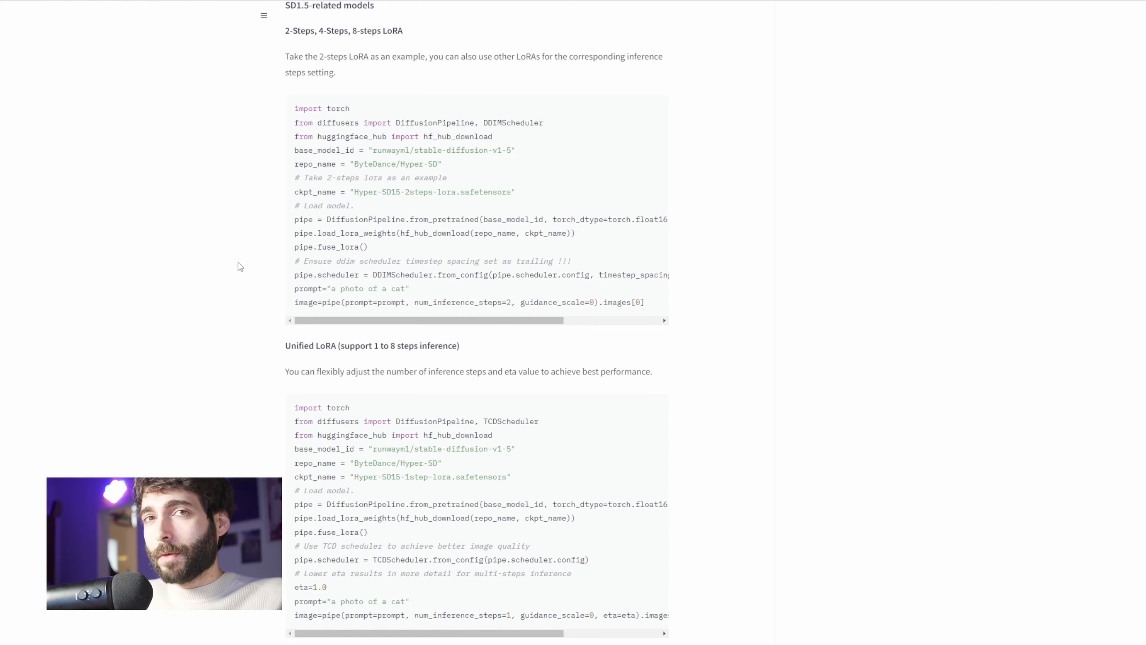
{"action": "key", "text": "ctrl+f"}
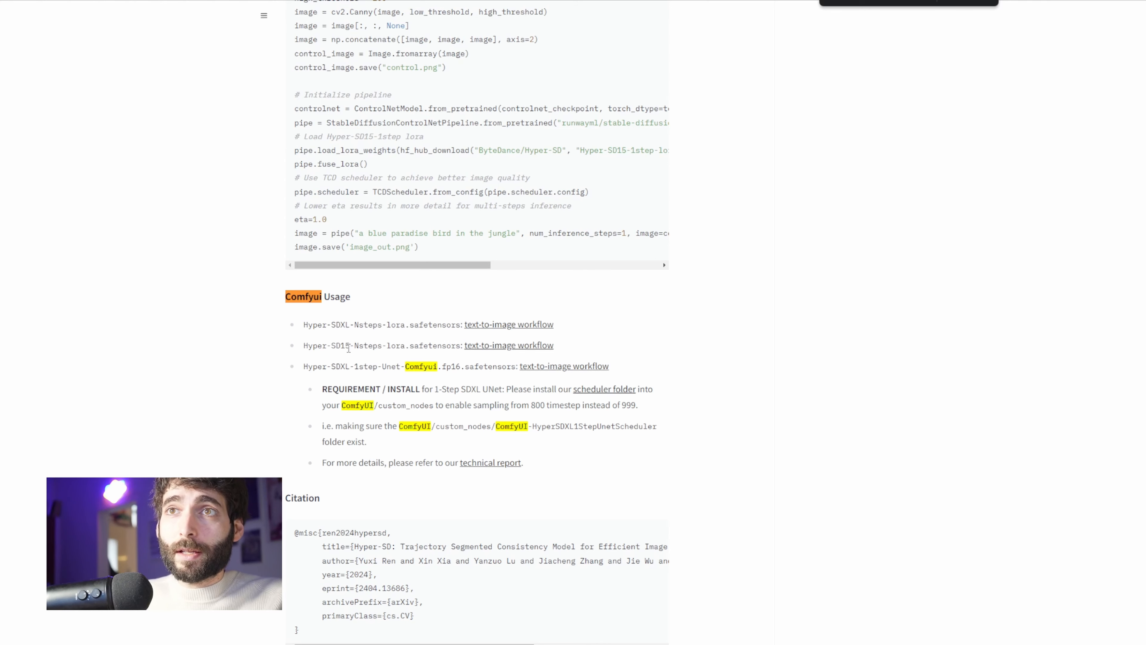
Step: View the Hyper-SDXL 1-step Unet workflow JSON and download Hyper-SDXL-1step-Unet-Comfyui.fp16.safetensors from the Hyper-SD repository files
{"action": "left_click", "coordinate": [556, 367]}
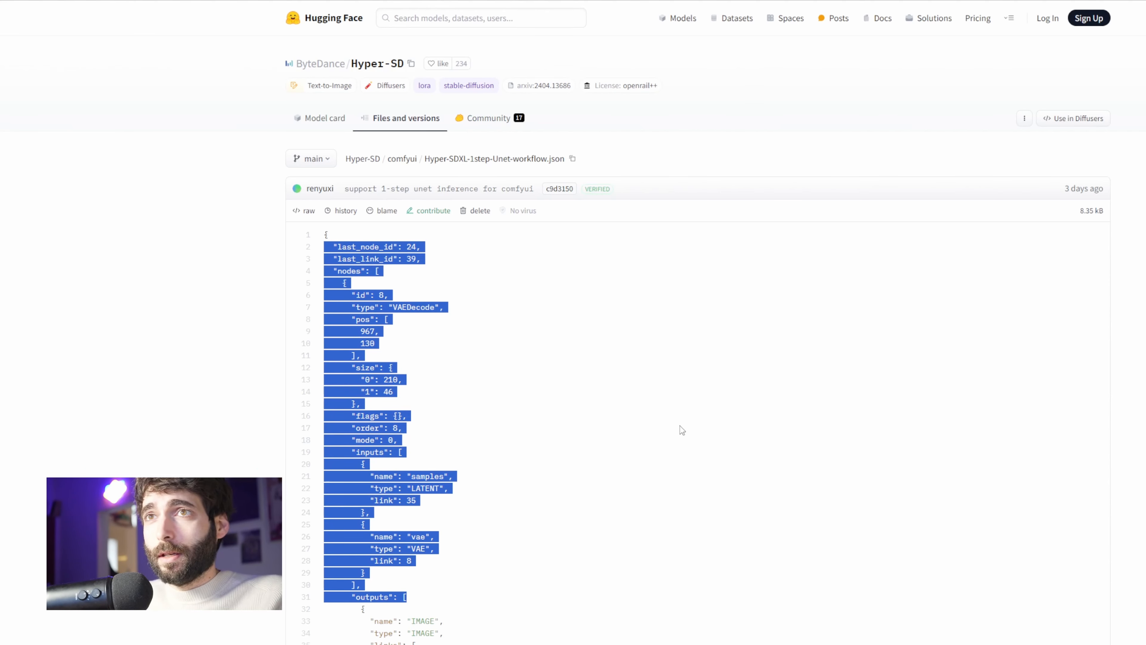
{"action": "left_click", "coordinate": [682, 430]}
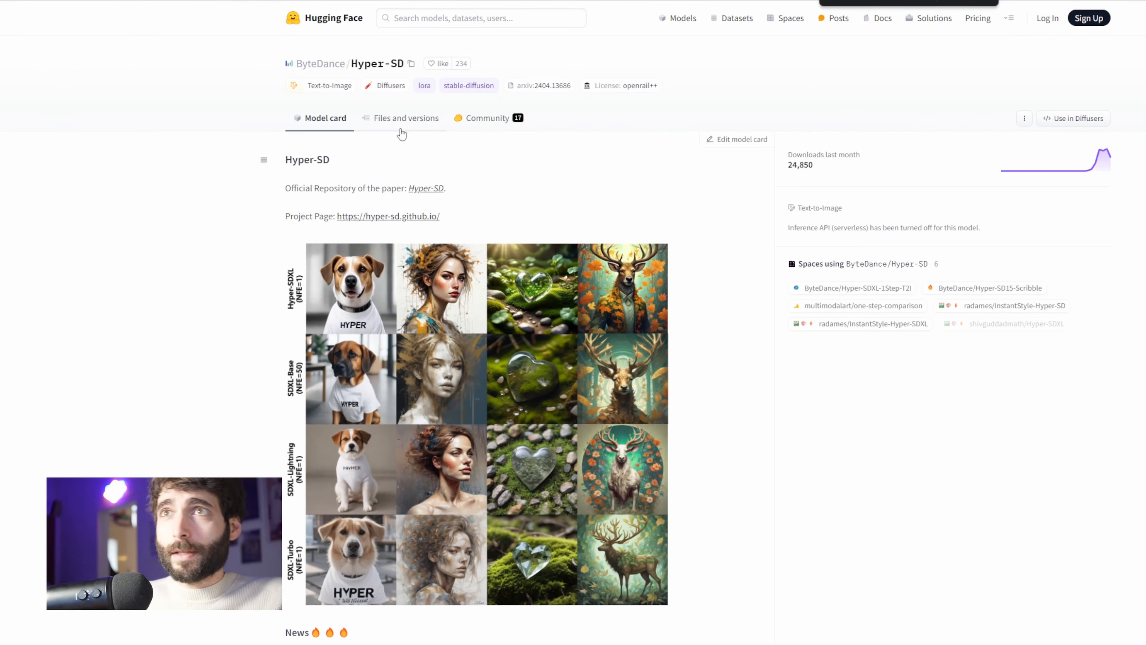
{"action": "left_click", "coordinate": [409, 127]}
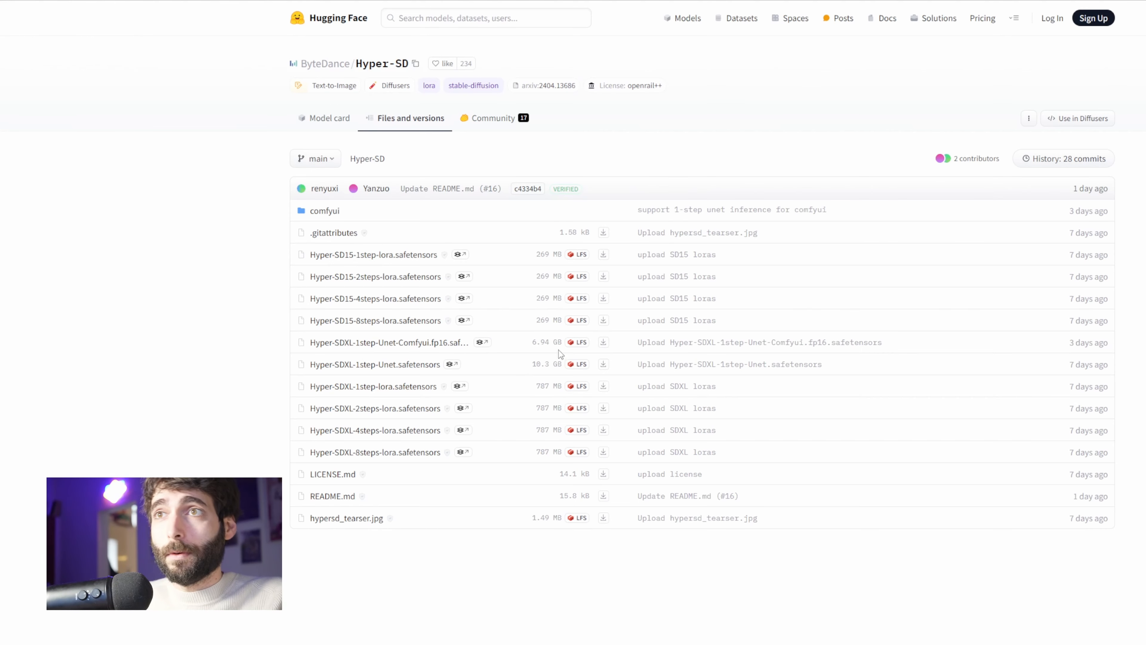
{"action": "left_click", "coordinate": [603, 342]}
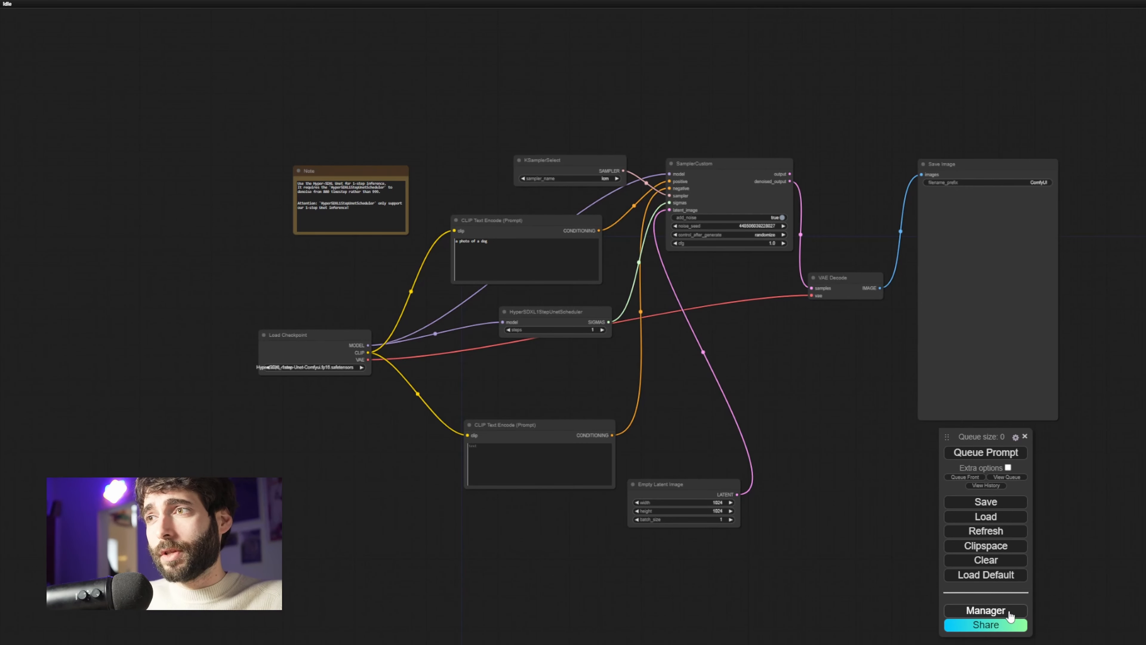
Step: Check the loaded workflow for missing custom nodes with ComfyUI Manager, then close the list
{"action": "left_click", "coordinate": [987, 610]}
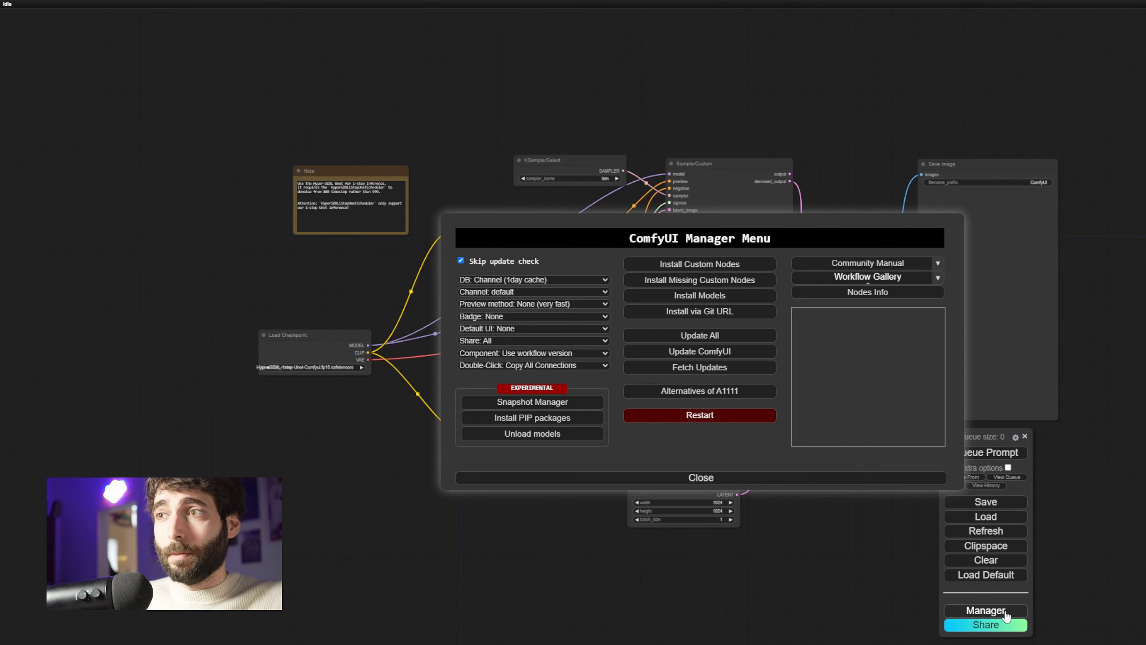
{"action": "left_click", "coordinate": [718, 285]}
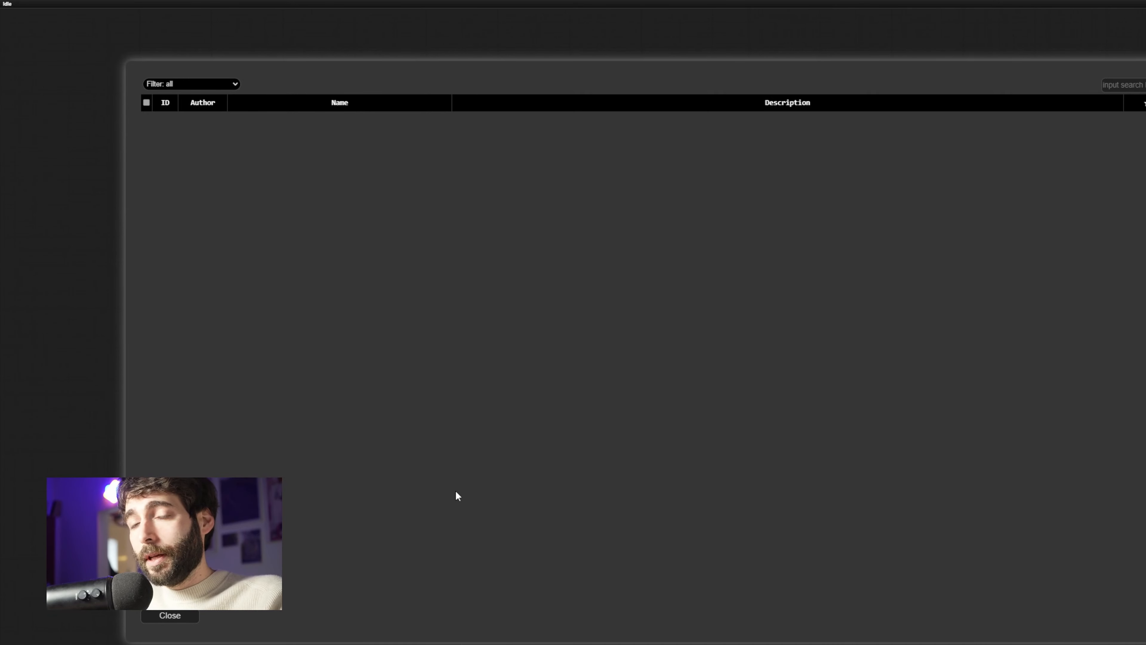
{"action": "left_click", "coordinate": [170, 615]}
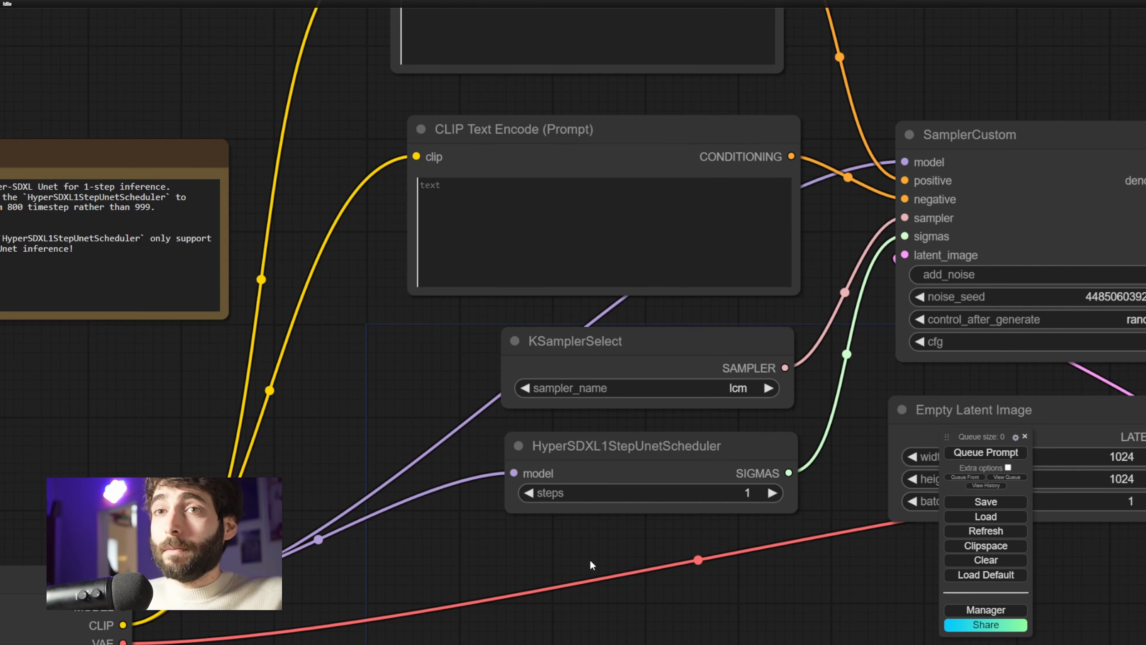
Step: Examine the workflow's HyperSDXL1StepUnetScheduler, SamplerCustom, KSamplerSelect and Note nodes and how they connect
{"action": "left_click", "coordinate": [615, 455]}
{"action": "left_click_drag", "start_coordinate": [637, 445], "coordinate": [661, 452]}
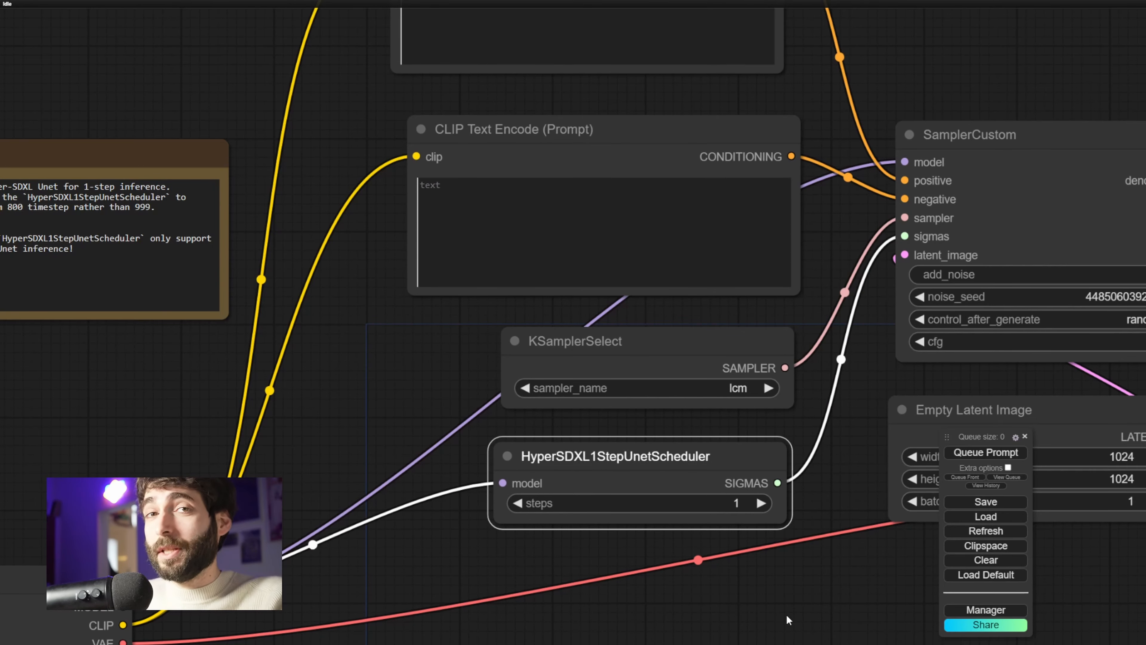
{"action": "left_click_drag", "start_coordinate": [786, 614], "coordinate": [619, 557]}
{"action": "scroll", "coordinate": [673, 623], "scroll_direction": "down", "scroll_amount": 1}
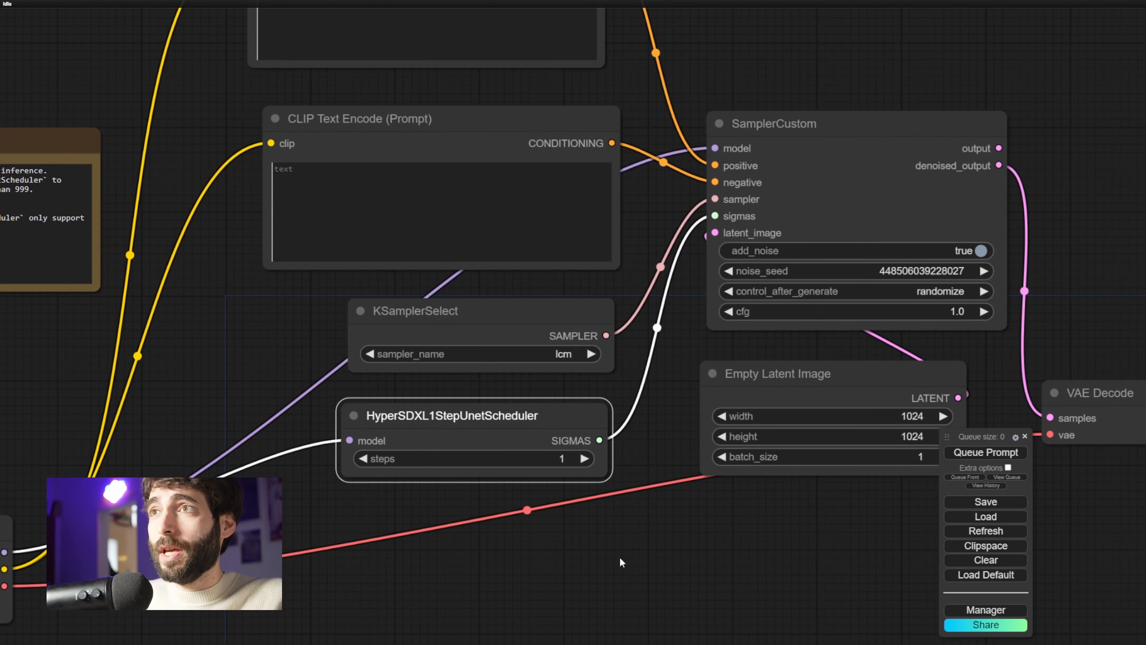
{"action": "left_click", "coordinate": [805, 134]}
{"action": "left_click_drag", "start_coordinate": [805, 135], "coordinate": [779, 125]}
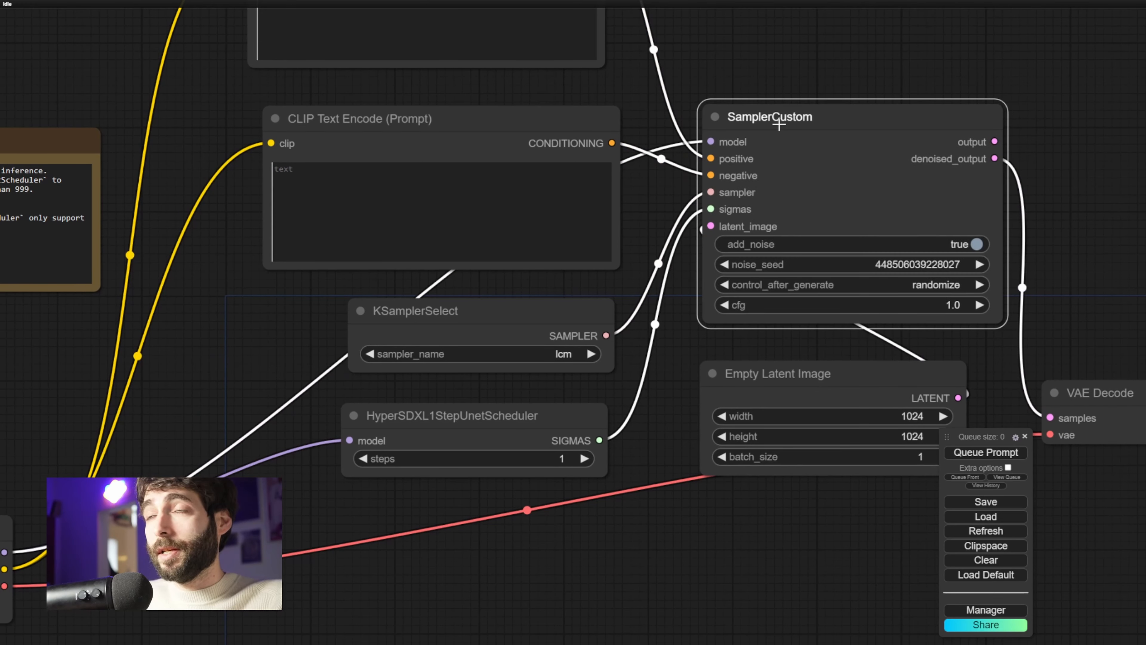
{"action": "left_click_drag", "start_coordinate": [779, 124], "coordinate": [778, 125]}
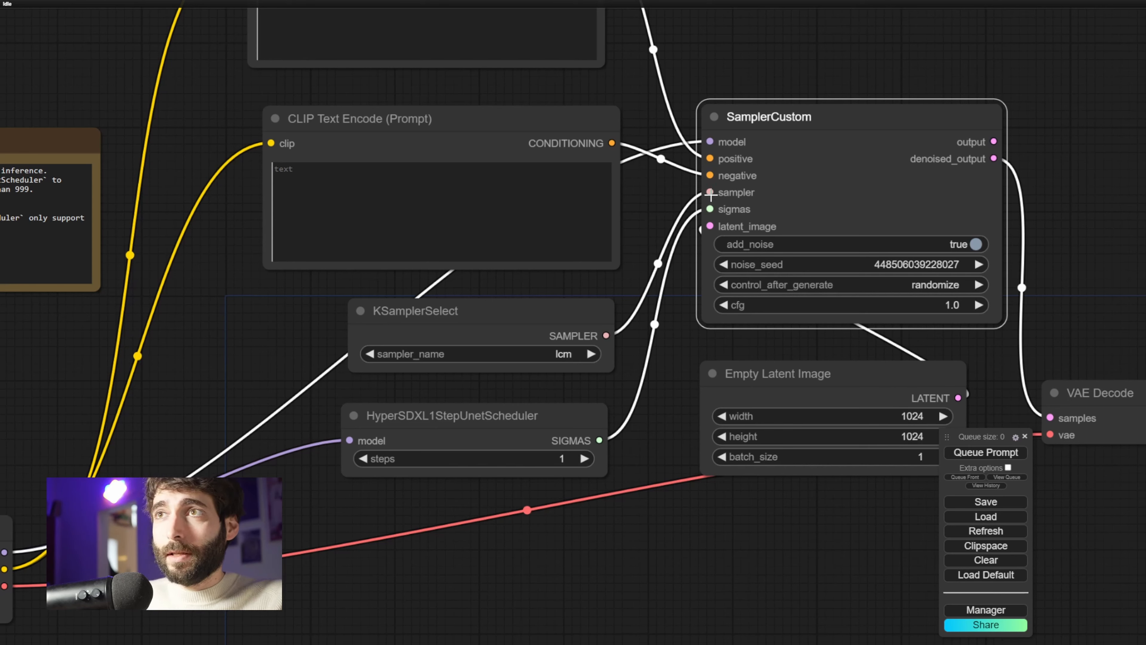
{"action": "mouse_move", "coordinate": [709, 194]}
{"action": "left_mouse_down"}
{"action": "mouse_move", "coordinate": [701, 220]}
{"action": "mouse_move", "coordinate": [710, 209]}
{"action": "left_mouse_up"}
{"action": "left_click", "coordinate": [467, 311]}
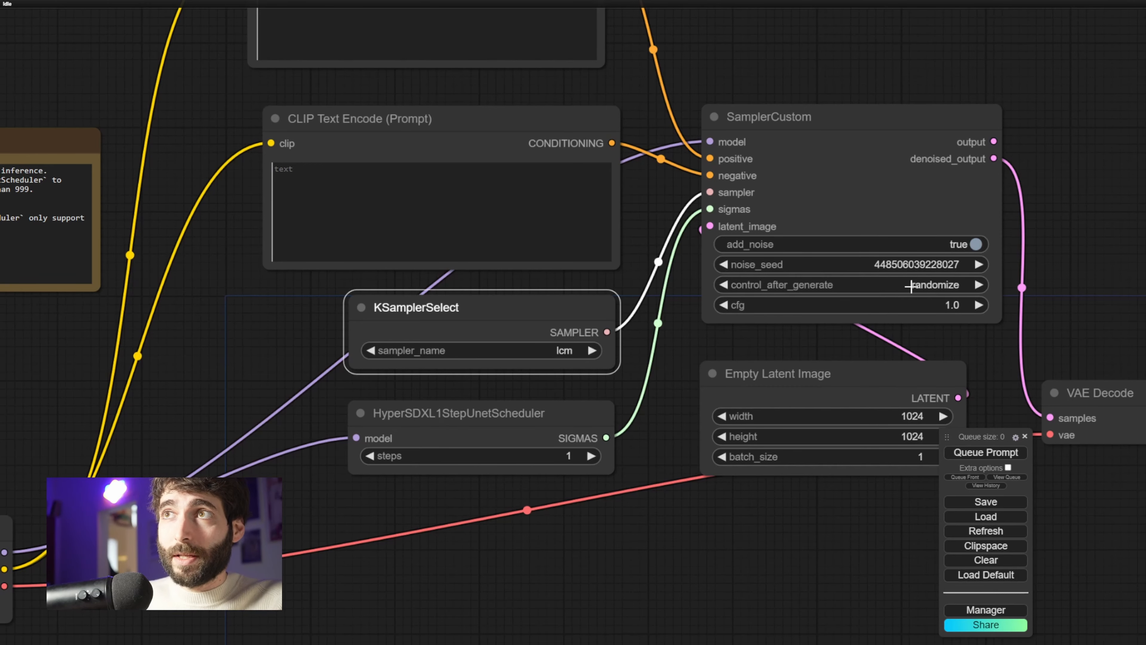
{"action": "left_click_drag", "start_coordinate": [446, 421], "coordinate": [672, 446]}
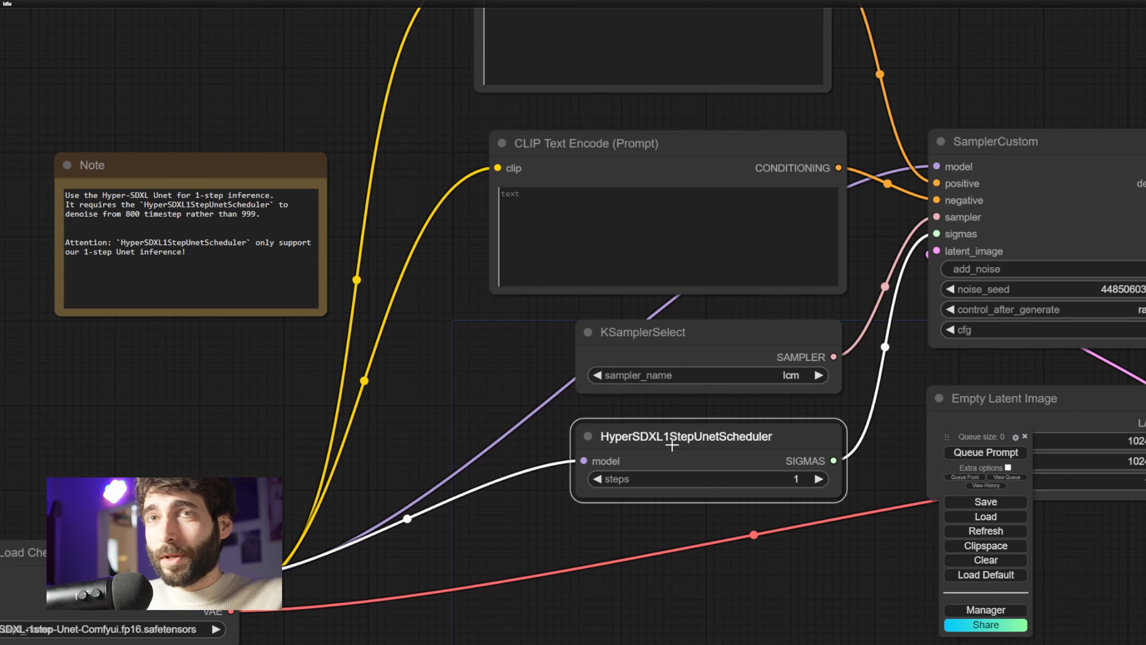
{"action": "left_click", "coordinate": [196, 159]}
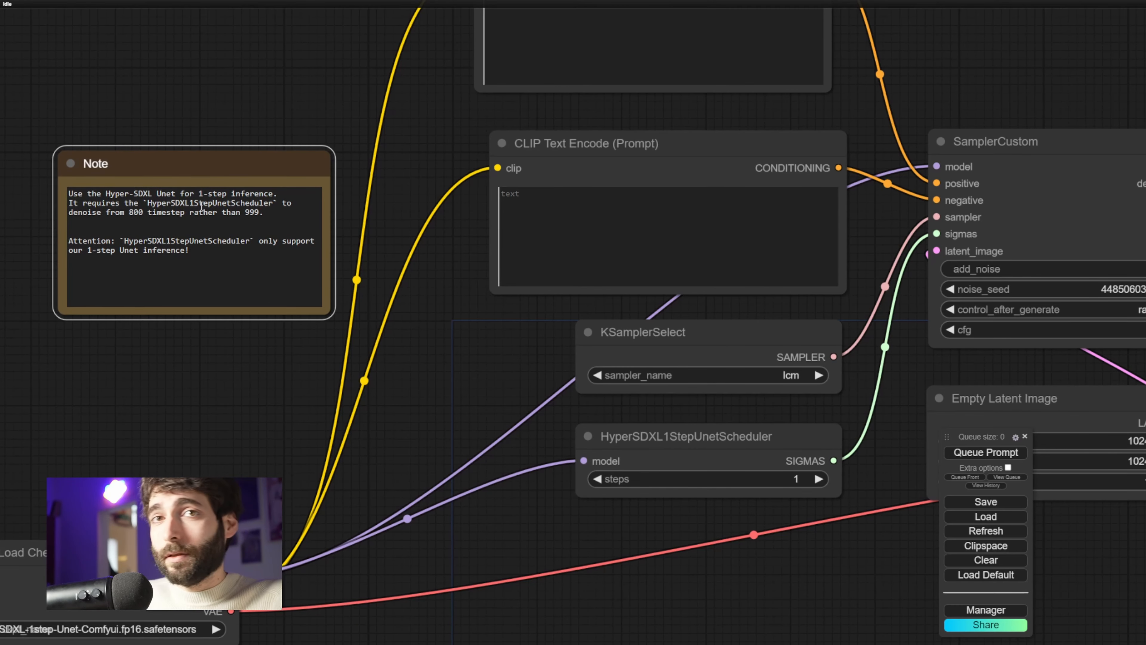
{"action": "scroll", "coordinate": [578, 330], "scroll_direction": "down", "scroll_amount": 7}
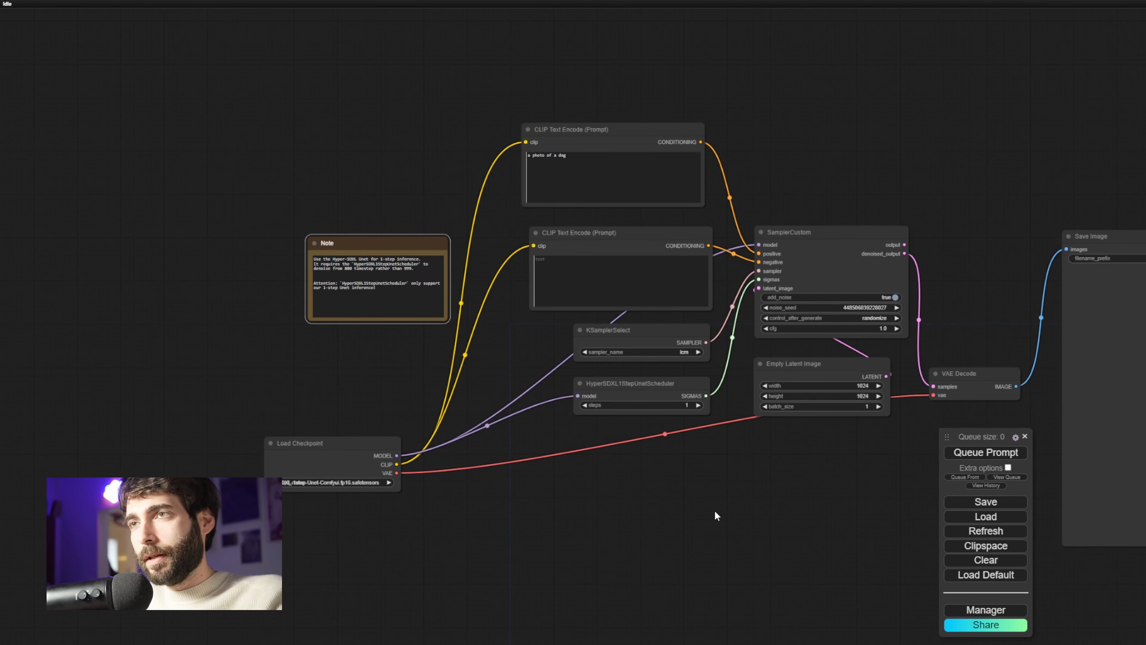
{"action": "left_click_drag", "start_coordinate": [715, 511], "coordinate": [735, 483]}
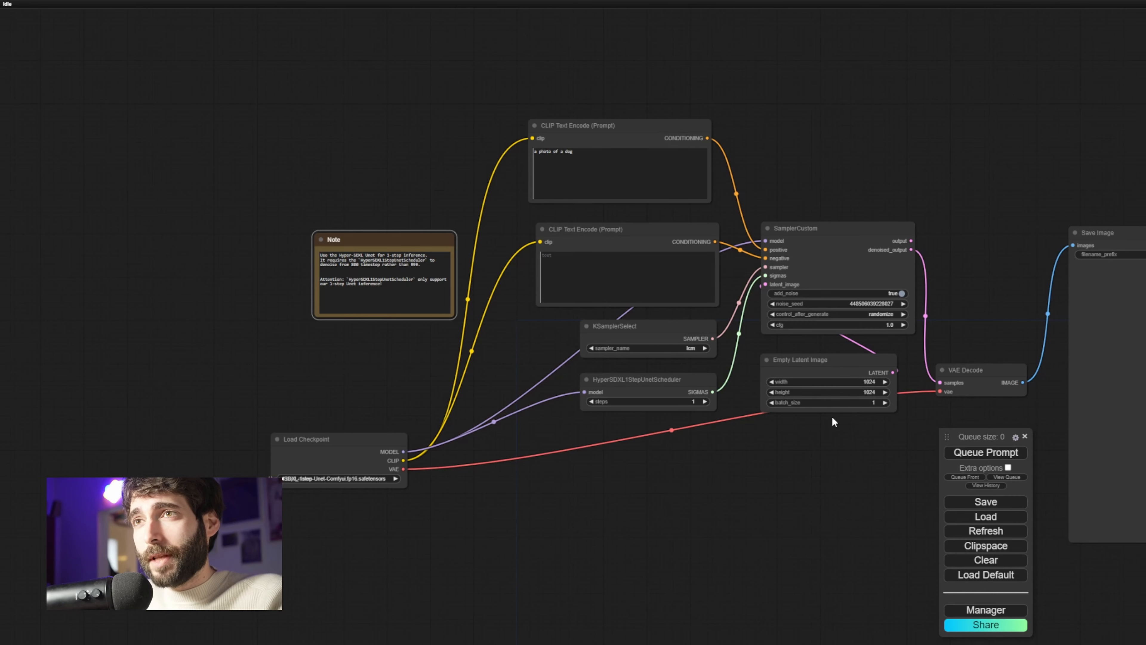
Step: Stack the KSamplerSelect, HyperSDXL1StepUnetScheduler and both CLIP Text Encode nodes in one column beside the Load Checkpoint node
{"action": "left_click_drag", "start_coordinate": [307, 439], "coordinate": [420, 339]}
{"action": "left_click_drag", "start_coordinate": [617, 229], "coordinate": [630, 442]}
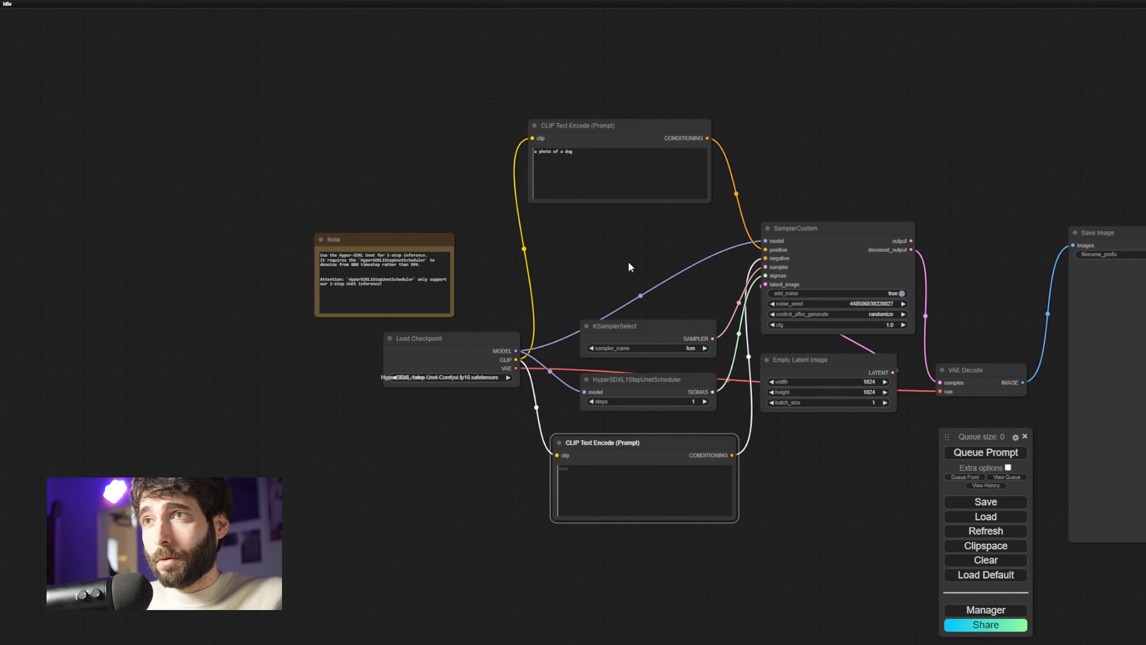
{"action": "left_click_drag", "start_coordinate": [632, 326], "coordinate": [632, 226]}
{"action": "left_click_drag", "start_coordinate": [637, 380], "coordinate": [638, 271]}
{"action": "left_click_drag", "start_coordinate": [577, 125], "coordinate": [607, 323]}
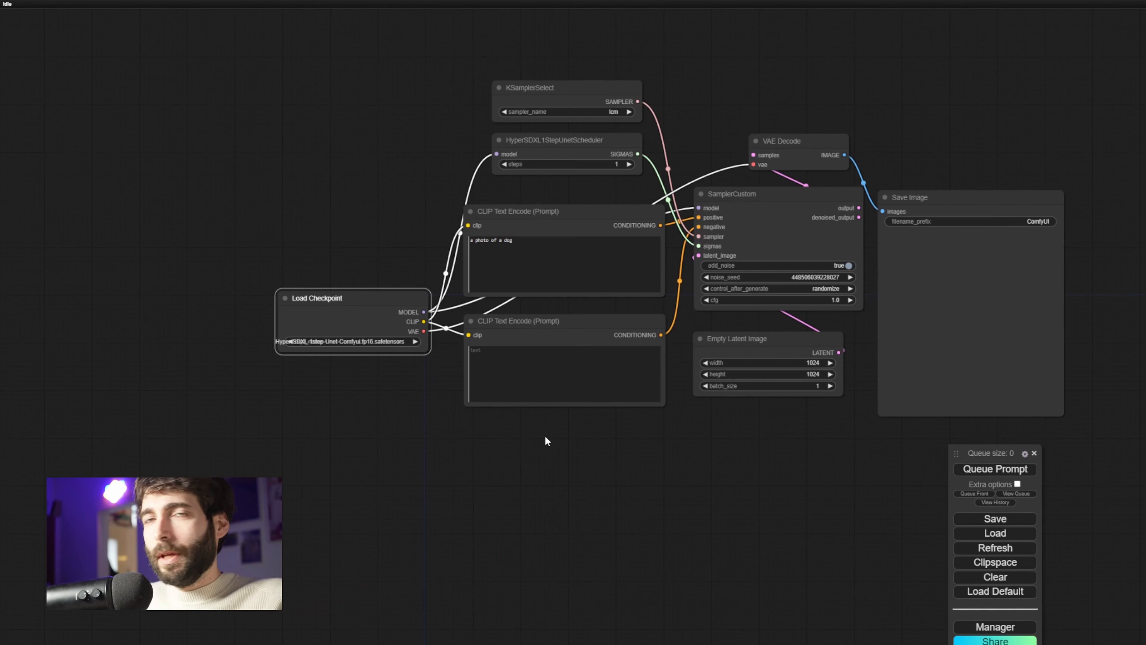
Step: Select Hyper-SDXL-1step-Unet-Comfyui.fp16.safetensors as the model in the Load Checkpoint node
{"action": "scroll", "coordinate": [354, 410], "scroll_direction": "up", "scroll_amount": 5}
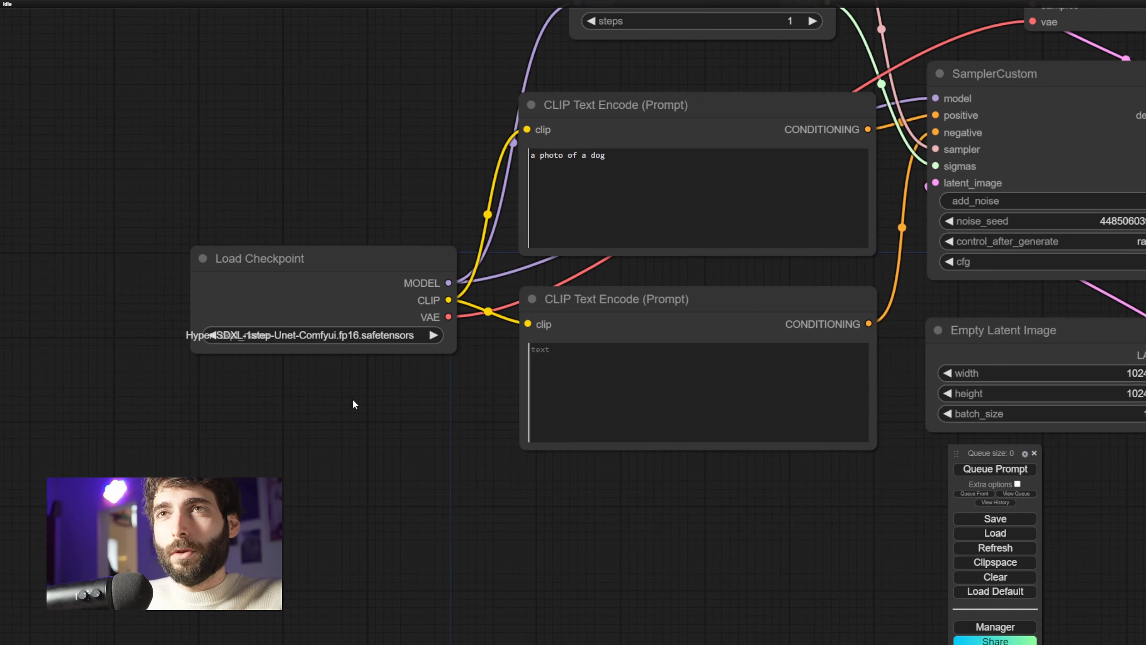
{"action": "left_click", "coordinate": [361, 335]}
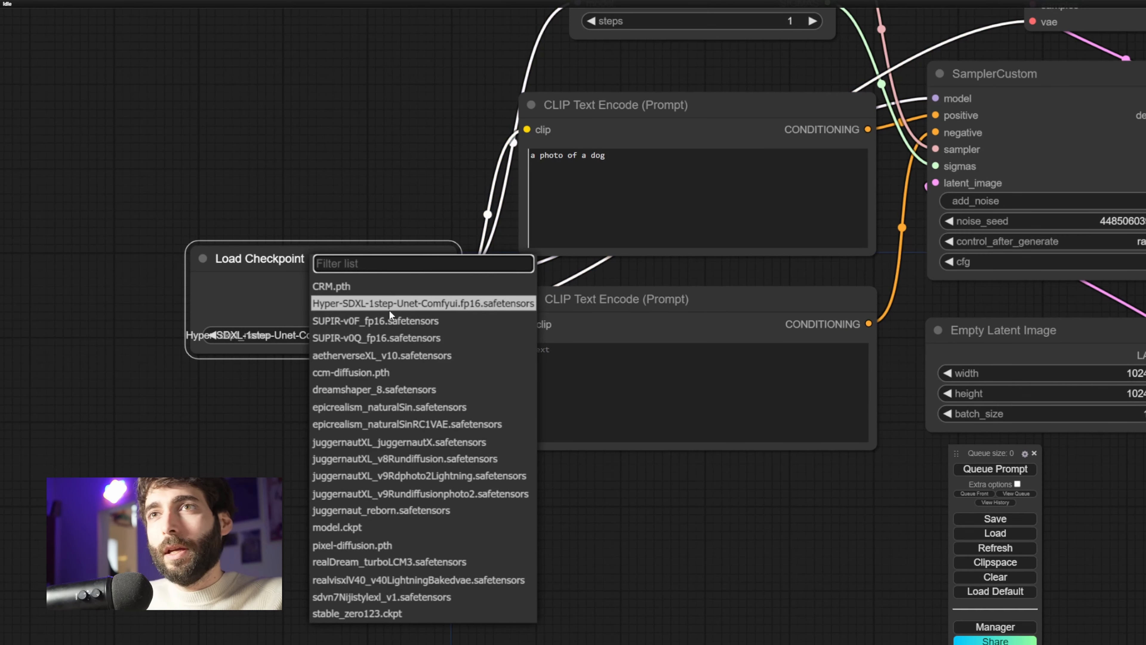
{"action": "left_click", "coordinate": [432, 311]}
{"action": "scroll", "coordinate": [428, 472], "scroll_direction": "down", "scroll_amount": 4}
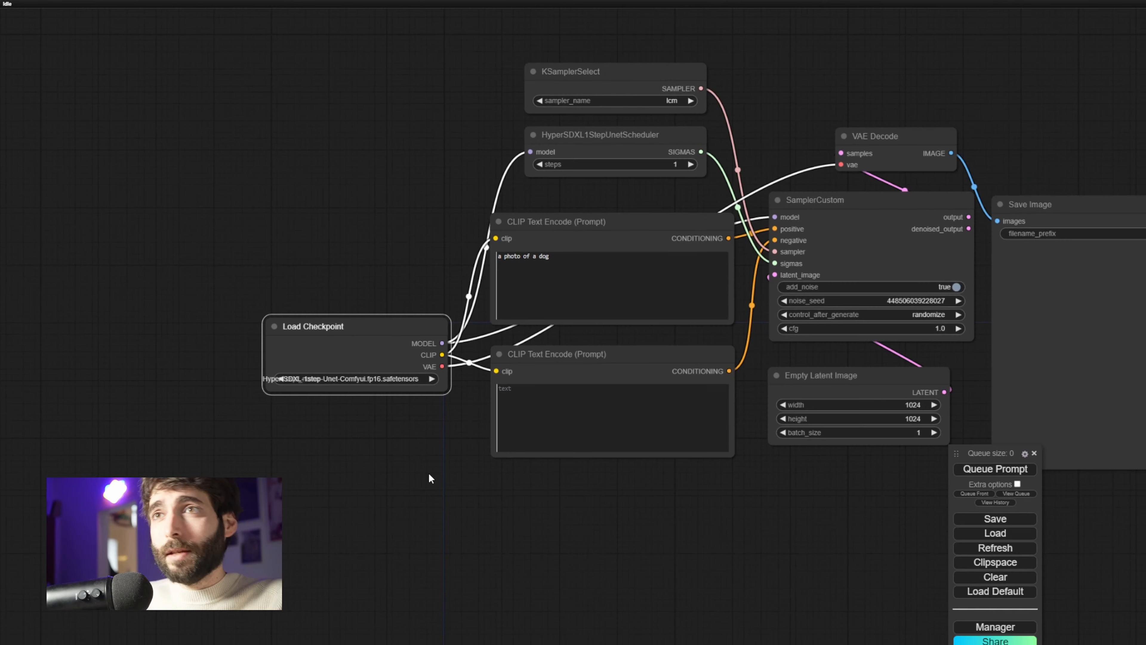
Step: Delete the Empty Latent Image node from the workflow
{"action": "scroll", "coordinate": [442, 474], "scroll_direction": "down", "scroll_amount": 1}
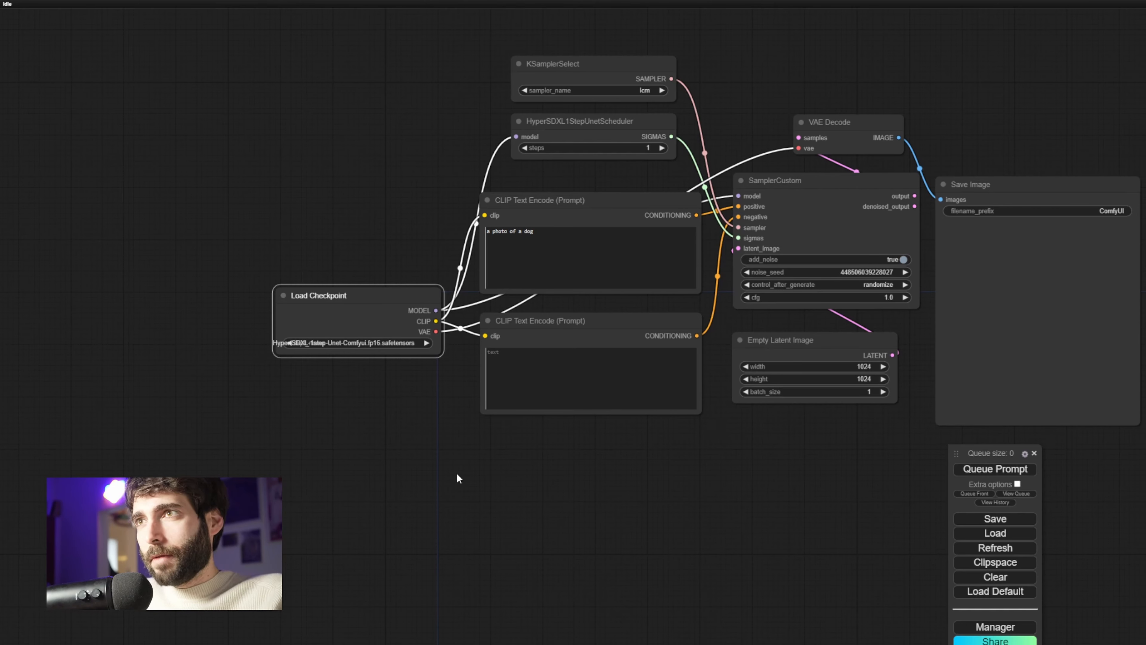
{"action": "left_click", "coordinate": [803, 340]}
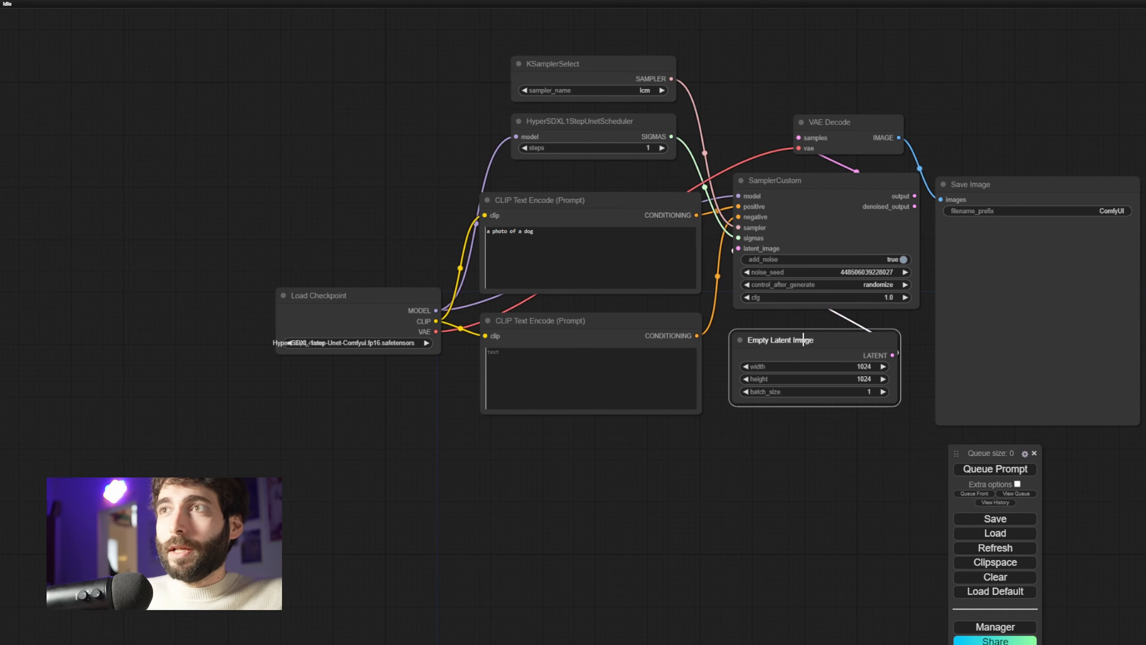
{"action": "key", "text": "Delete"}
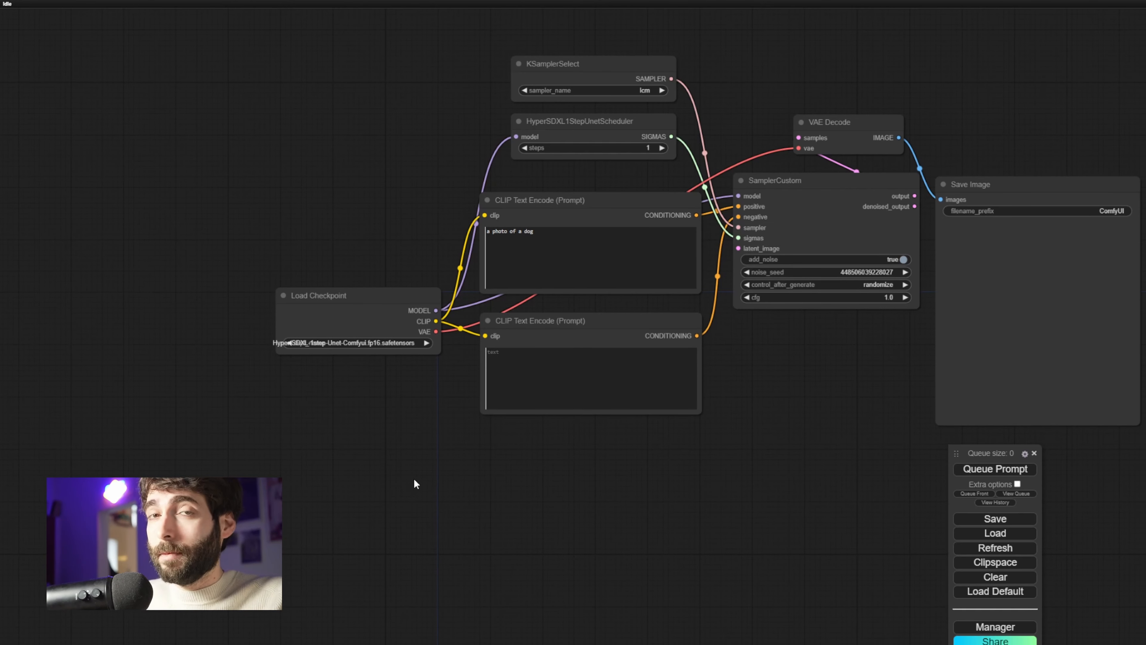
Step: Add a Mixlab Screen Share node, found by searching for "screen", and place it below the Load Checkpoint node
{"action": "double_click", "coordinate": [404, 482]}
{"action": "type", "text": "screen"}
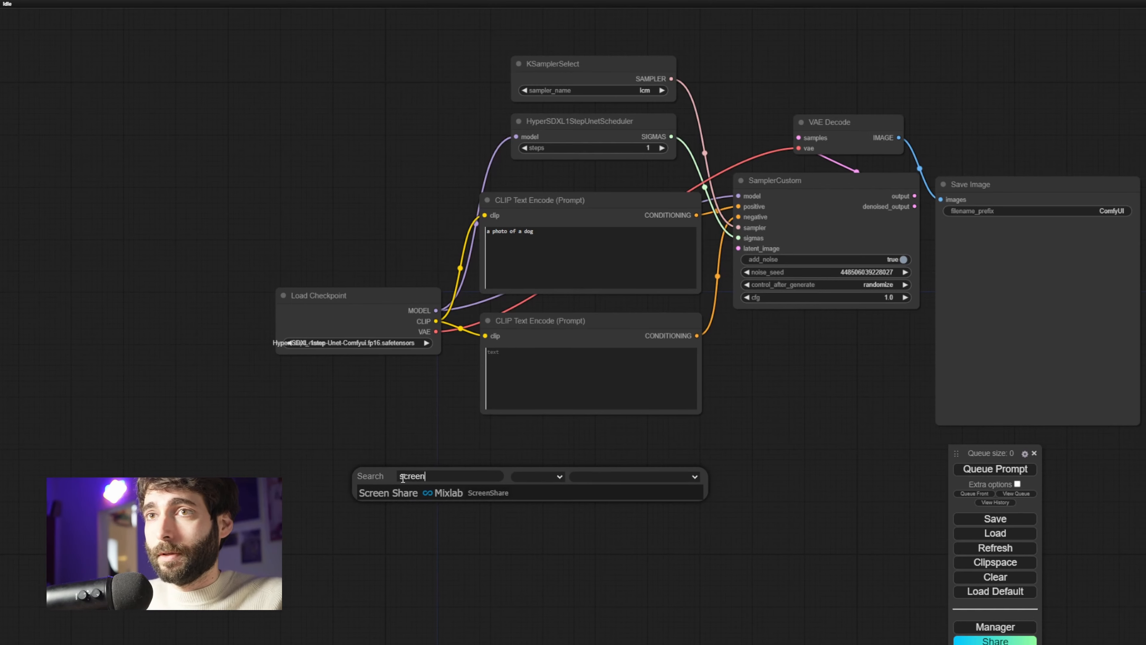
{"action": "key", "text": "Down"}
{"action": "key", "text": "Return"}
{"action": "left_click_drag", "start_coordinate": [657, 537], "coordinate": [663, 435]}
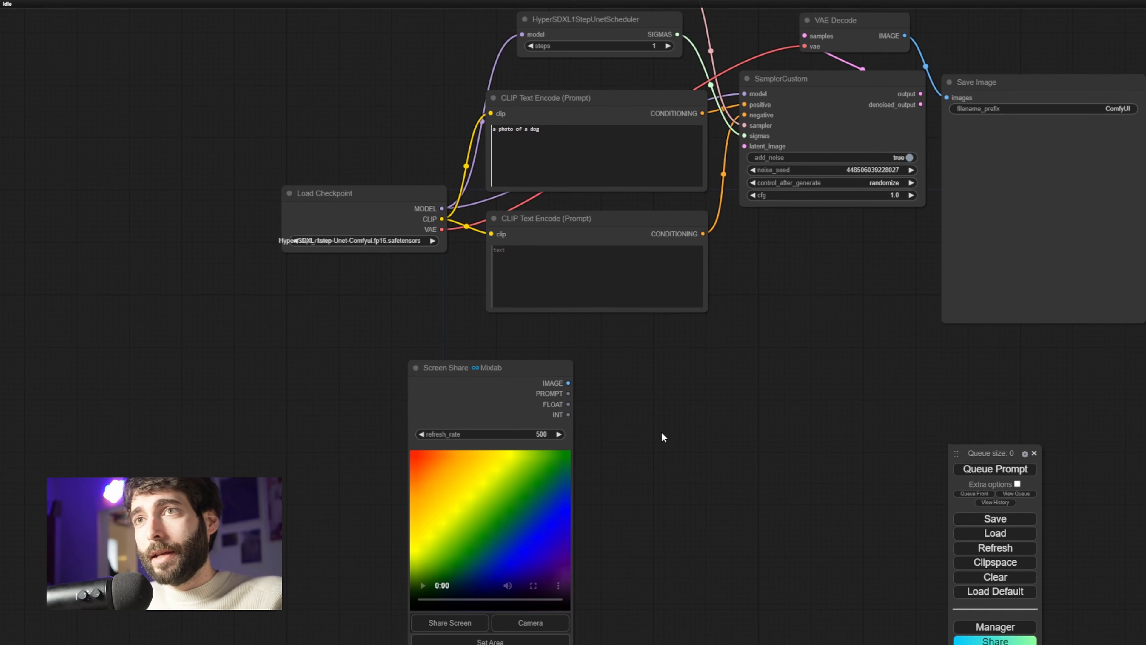
{"action": "left_click_drag", "start_coordinate": [503, 365], "coordinate": [383, 301]}
{"action": "scroll", "coordinate": [619, 466], "scroll_direction": "down", "scroll_amount": 2}
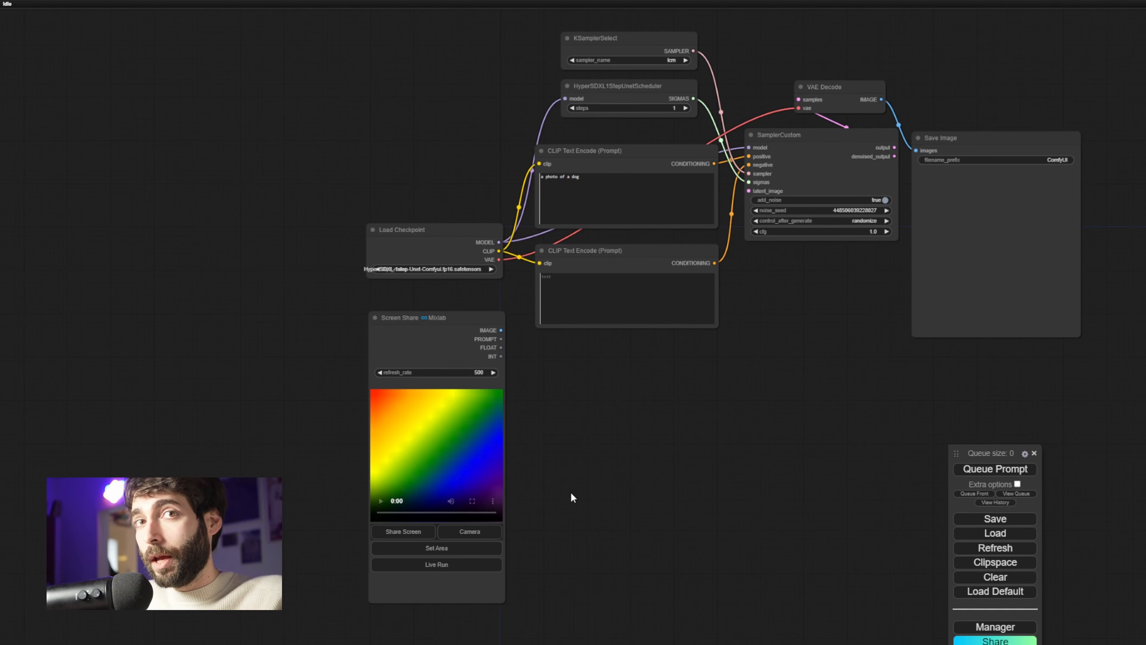
Step: Add an Image Resize node below the Screen Share node and feed it the Screen Share image output
{"action": "double_click", "coordinate": [556, 508]}
{"action": "type", "text": "resiz"}
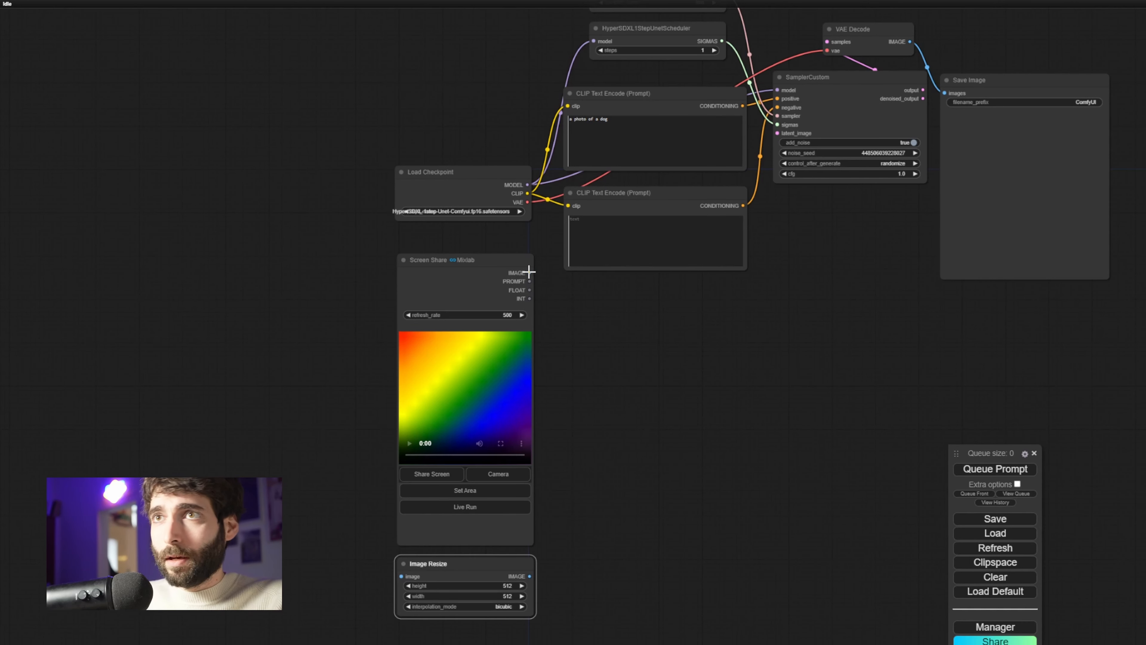
{"action": "left_click_drag", "start_coordinate": [530, 273], "coordinate": [402, 577]}
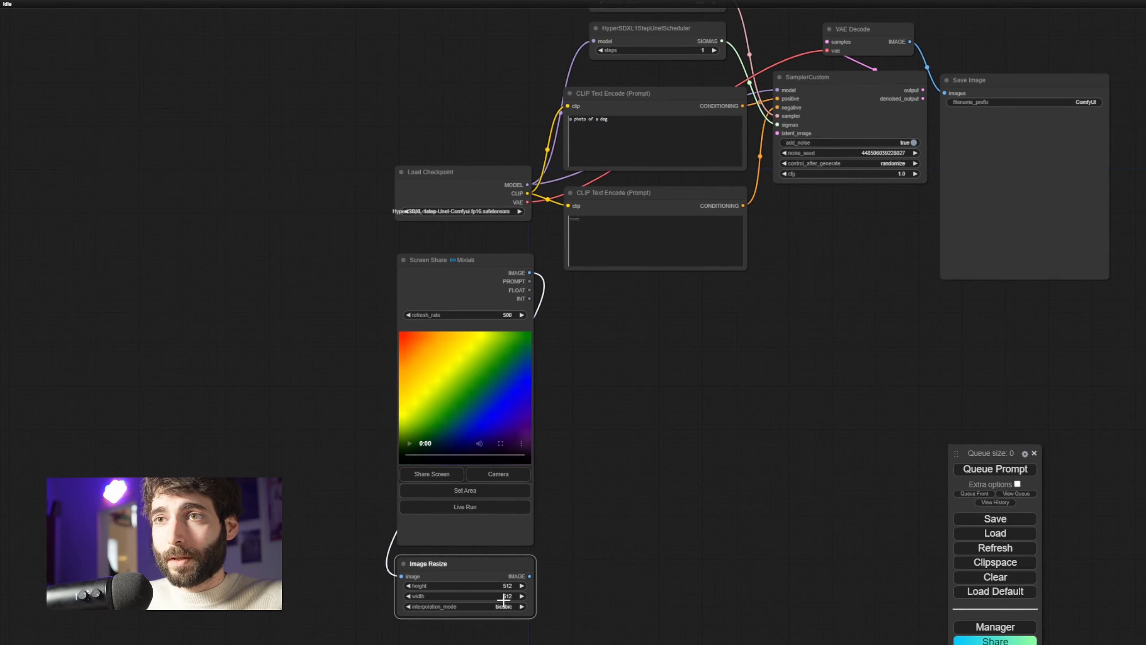
Step: Set both the height and the width of the Image Resize node to 1024
{"action": "scroll", "coordinate": [501, 569], "scroll_direction": "up", "scroll_amount": 3}
{"action": "left_click", "coordinate": [499, 542]}
{"action": "type", "text": "1024"}
{"action": "key", "text": "Return"}
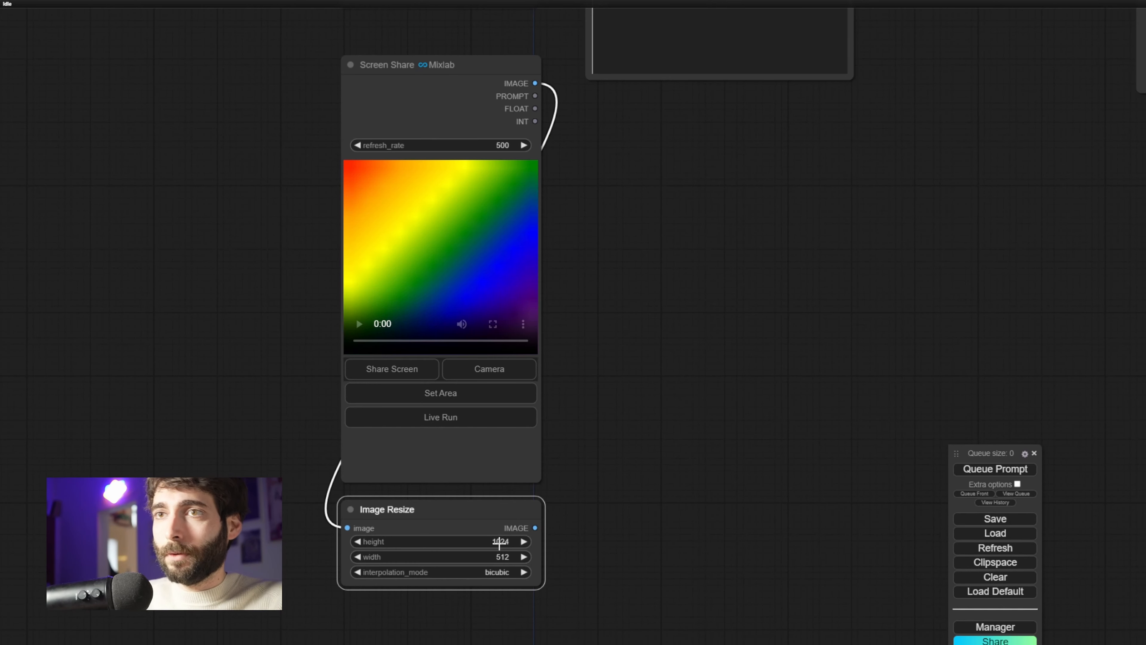
{"action": "left_click", "coordinate": [508, 558]}
{"action": "type", "text": "10'24"}
{"action": "key", "text": "Return"}
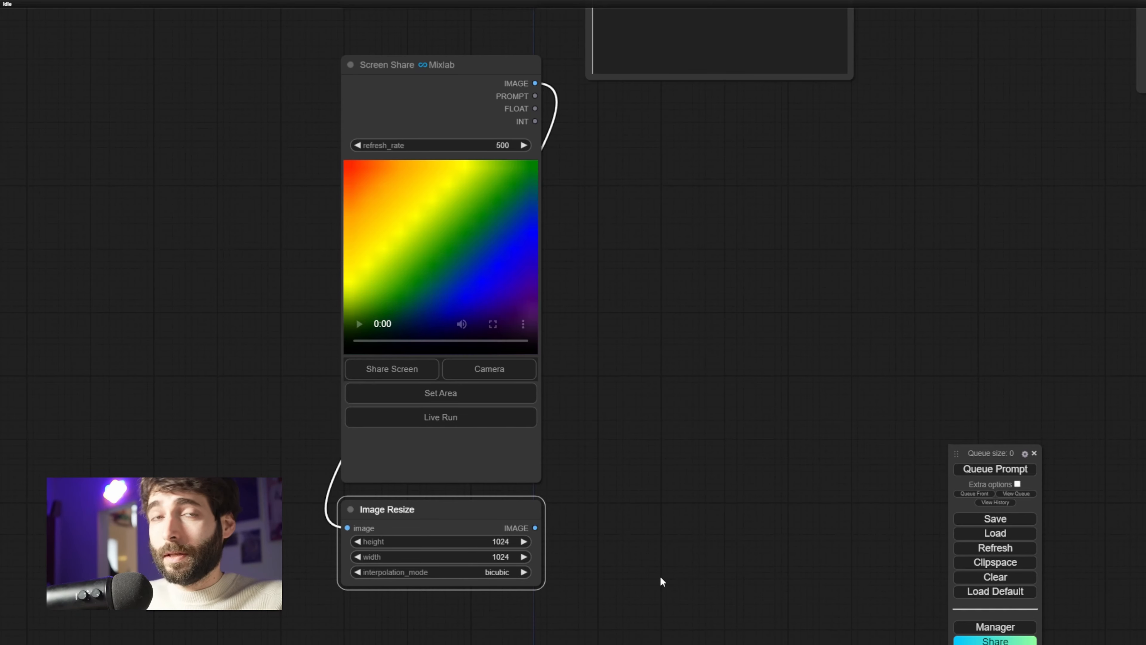
Step: Add an Apply ControlNet node to the right of the Screen Share node, found by searching for "apply contro"
{"action": "scroll", "coordinate": [609, 558], "scroll_direction": "down", "scroll_amount": 2}
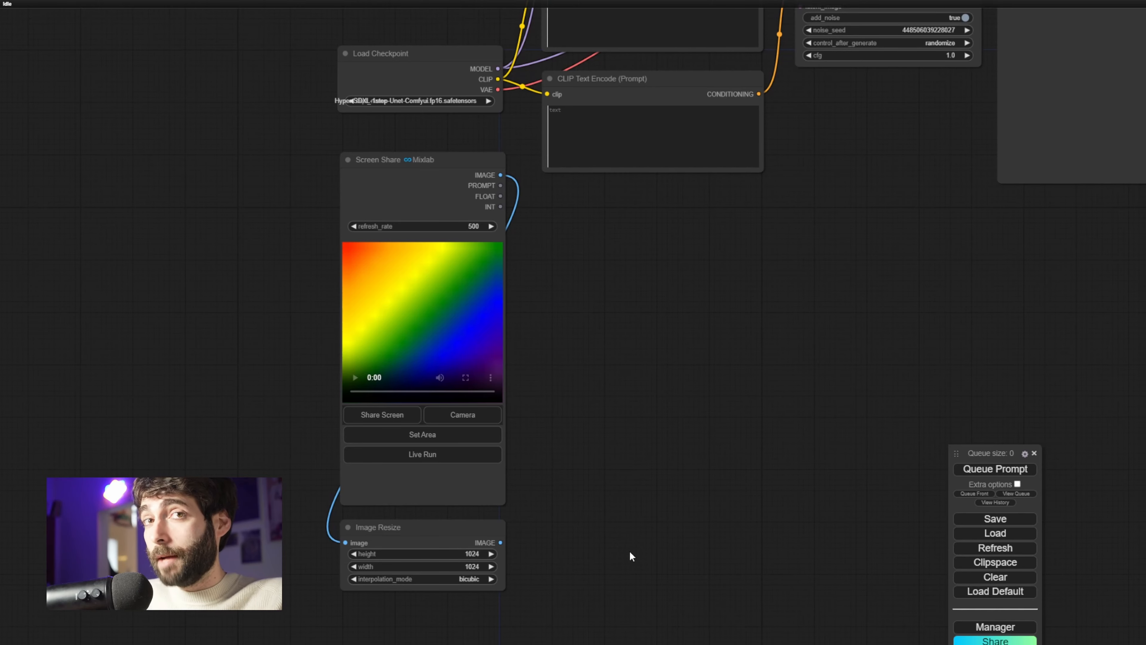
{"action": "left_click_drag", "start_coordinate": [630, 552], "coordinate": [636, 521]}
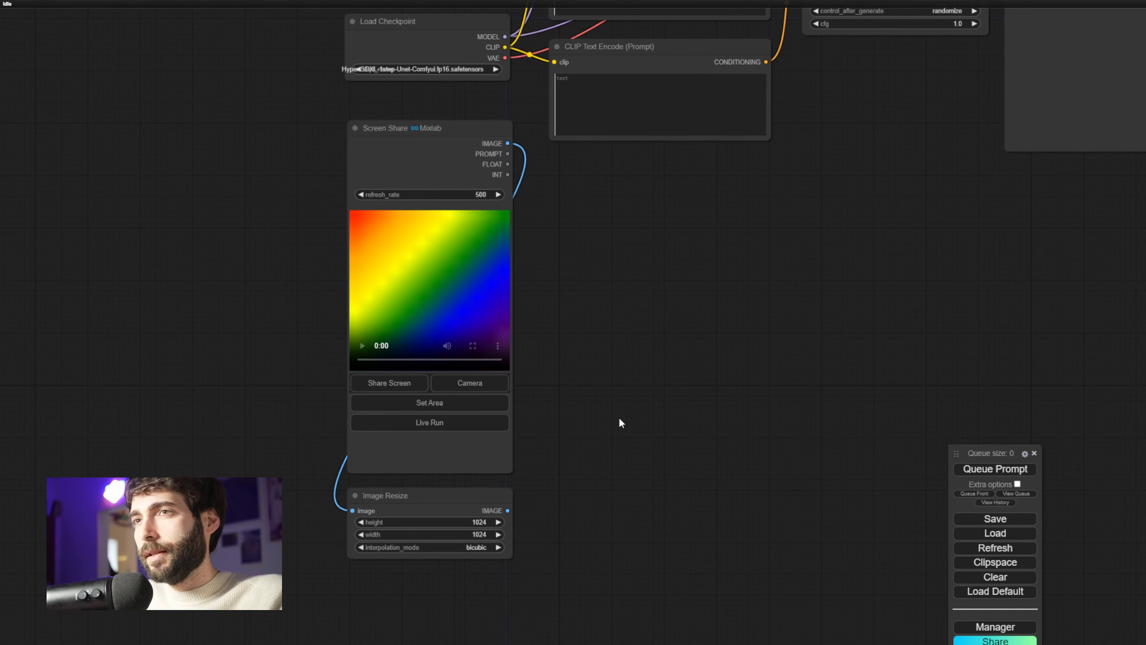
{"action": "double_click", "coordinate": [619, 299]}
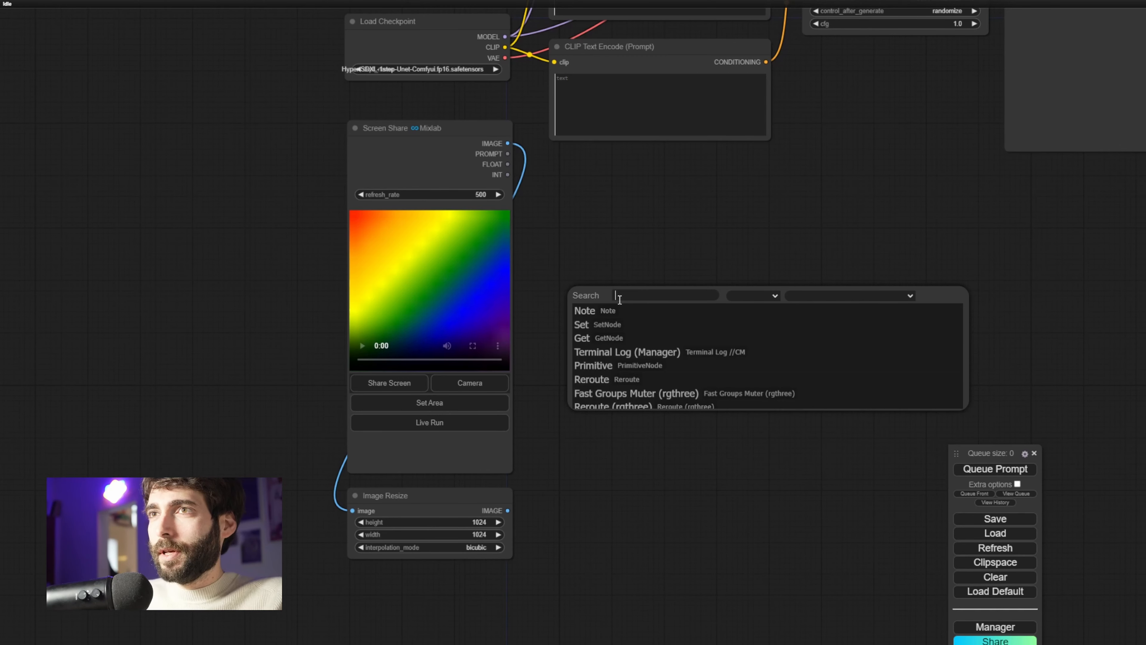
{"action": "type", "text": "apply contro"}
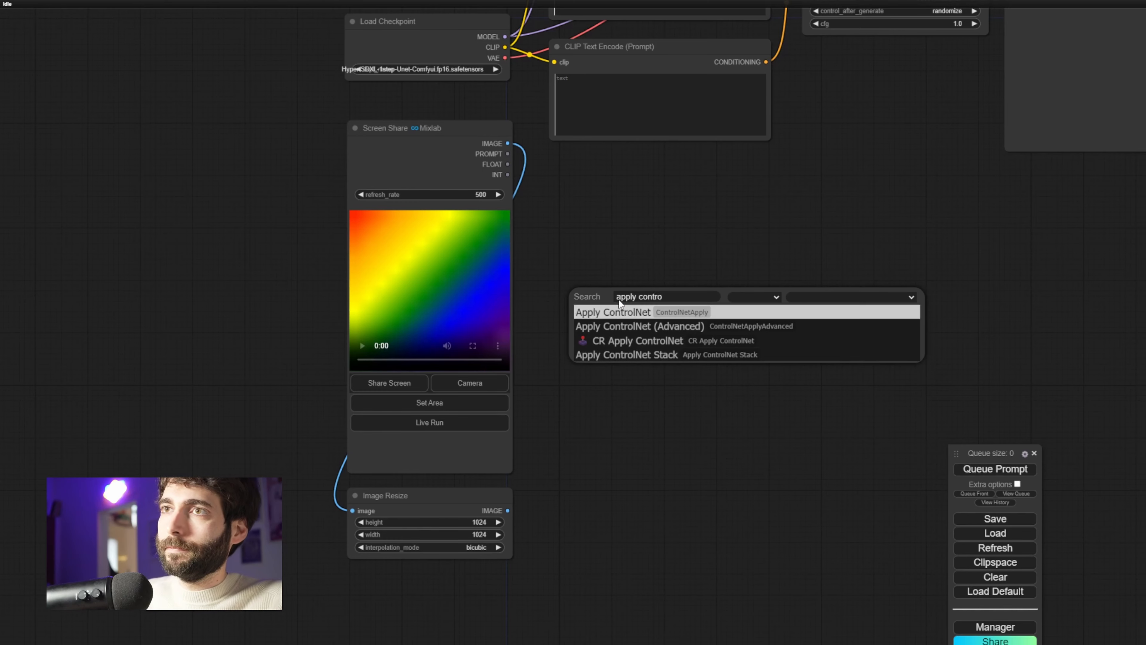
{"action": "key", "text": "Return"}
Step: Add a ControlNet loader feeding the Apply ControlNet node's control_net input and select the sai_xl_depth_128lora.safetensors model
{"action": "left_click_drag", "start_coordinate": [585, 273], "coordinate": [587, 194]}
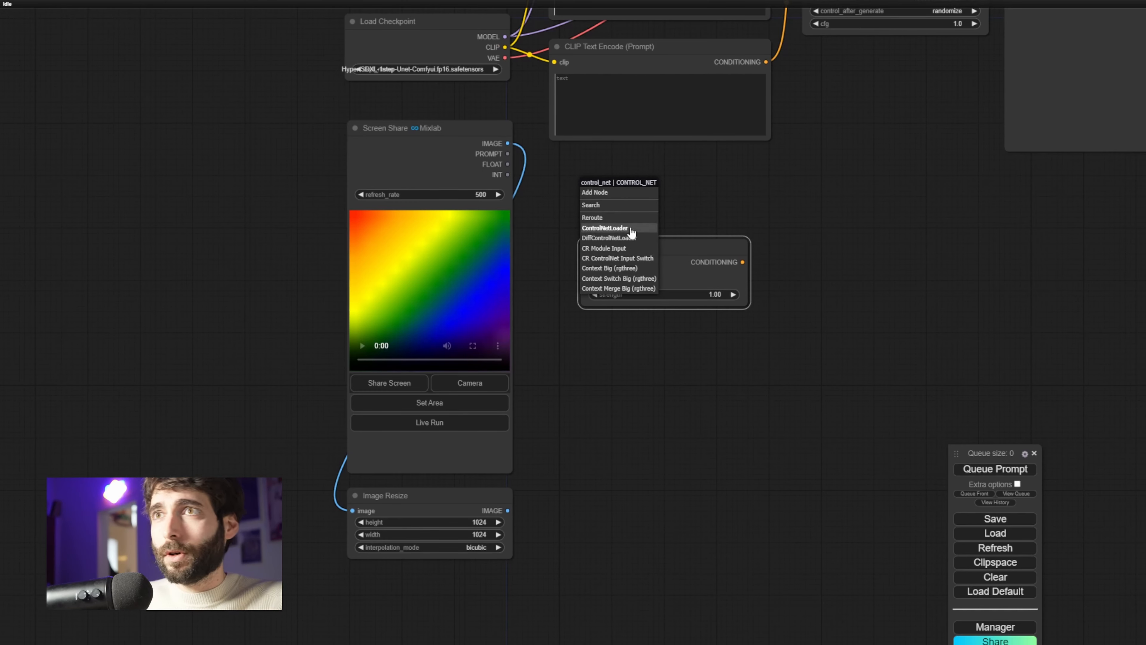
{"action": "left_click", "coordinate": [605, 229]}
{"action": "left_click", "coordinate": [675, 208]}
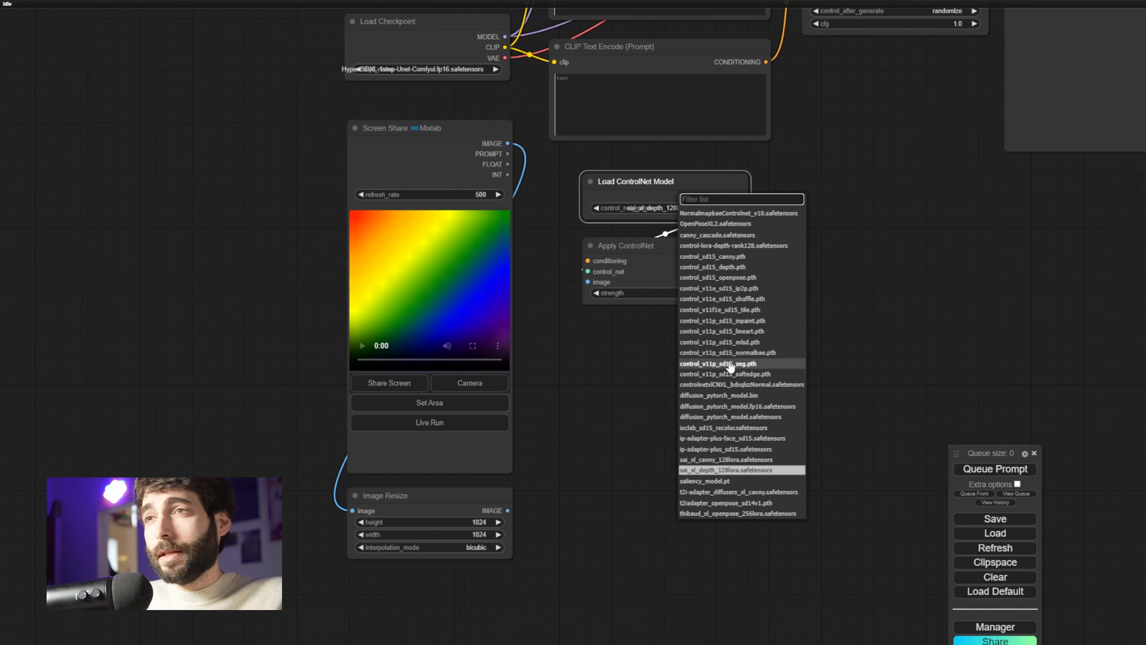
{"action": "left_click", "coordinate": [722, 470]}
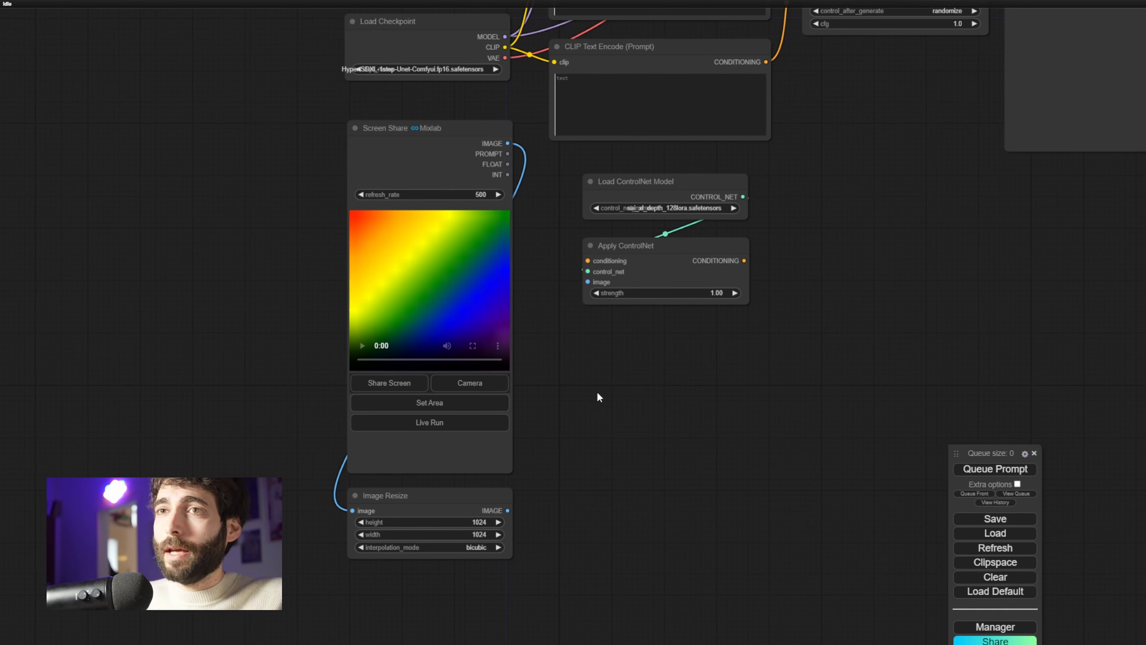
Step: Add a Depth Anything node below Image Resize, feed it the resized image, and link its output to Apply ControlNet's image input
{"action": "double_click", "coordinate": [376, 589]}
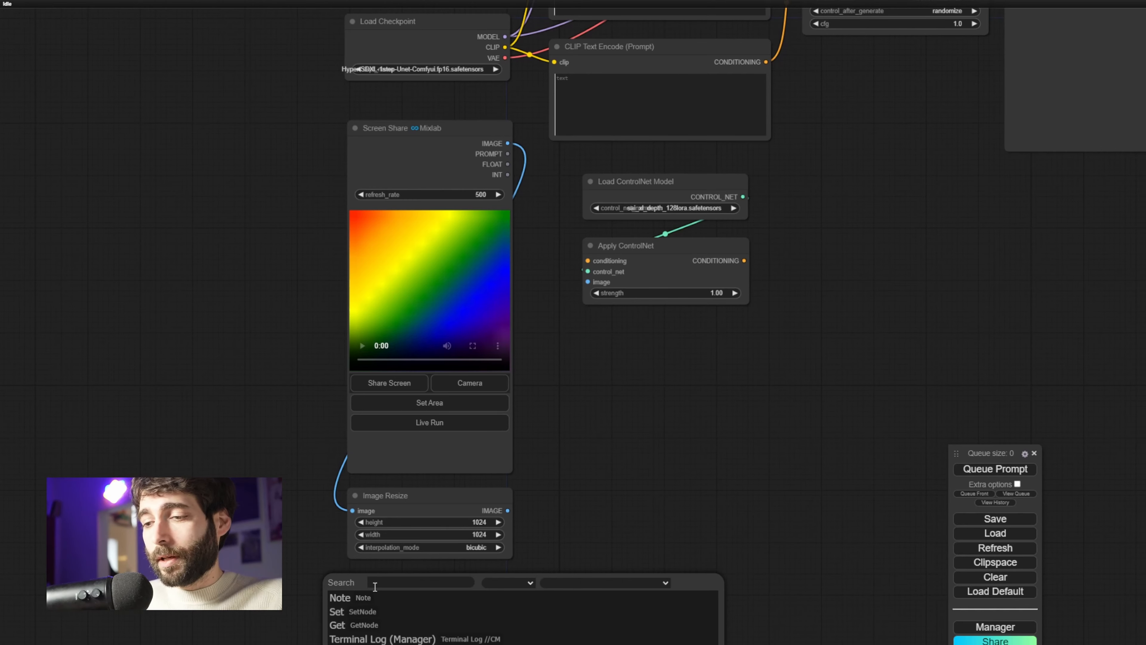
{"action": "type", "text": "depth anyt"}
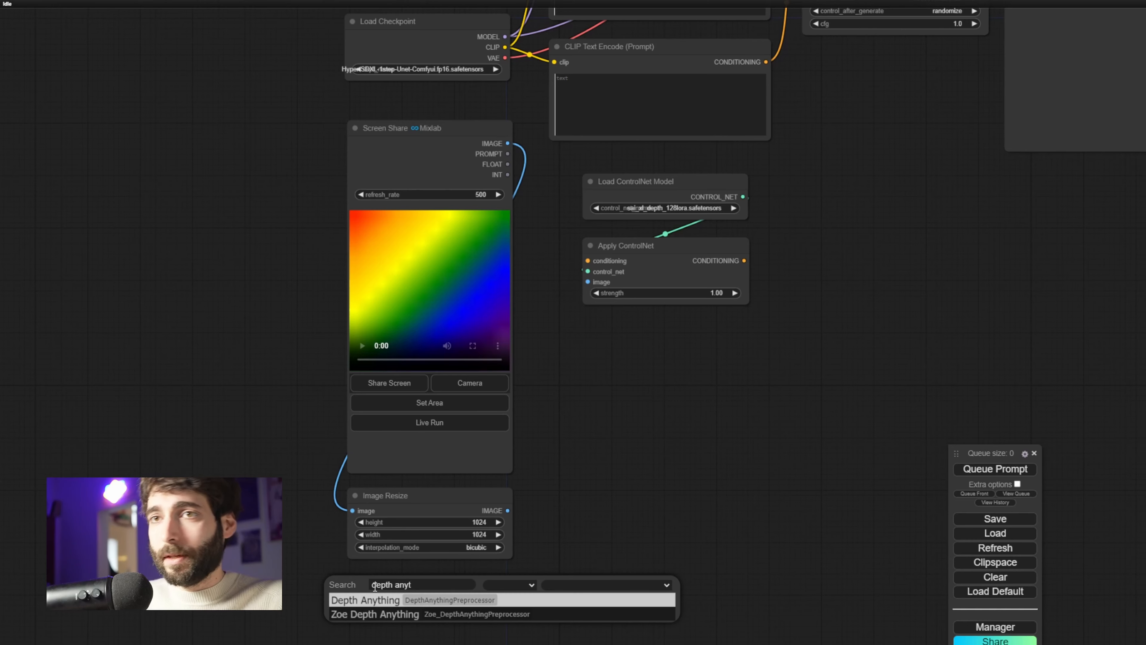
{"action": "left_click", "coordinate": [366, 599]}
{"action": "left_click_drag", "start_coordinate": [508, 510], "coordinate": [358, 594]}
{"action": "left_click_drag", "start_coordinate": [438, 581], "coordinate": [434, 583]}
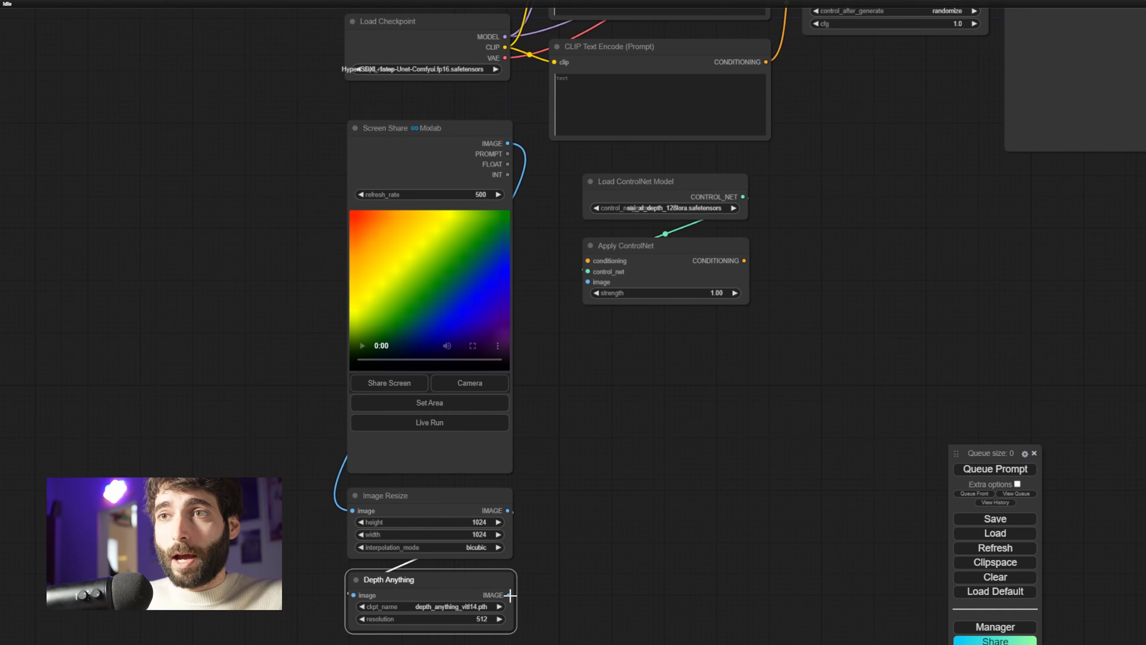
{"action": "left_click_drag", "start_coordinate": [509, 595], "coordinate": [588, 282]}
Step: Add a Preview Image node fed by the Image Resize output and place it to the left of the Screen Share node
{"action": "scroll", "coordinate": [584, 515], "scroll_direction": "down", "scroll_amount": 2}
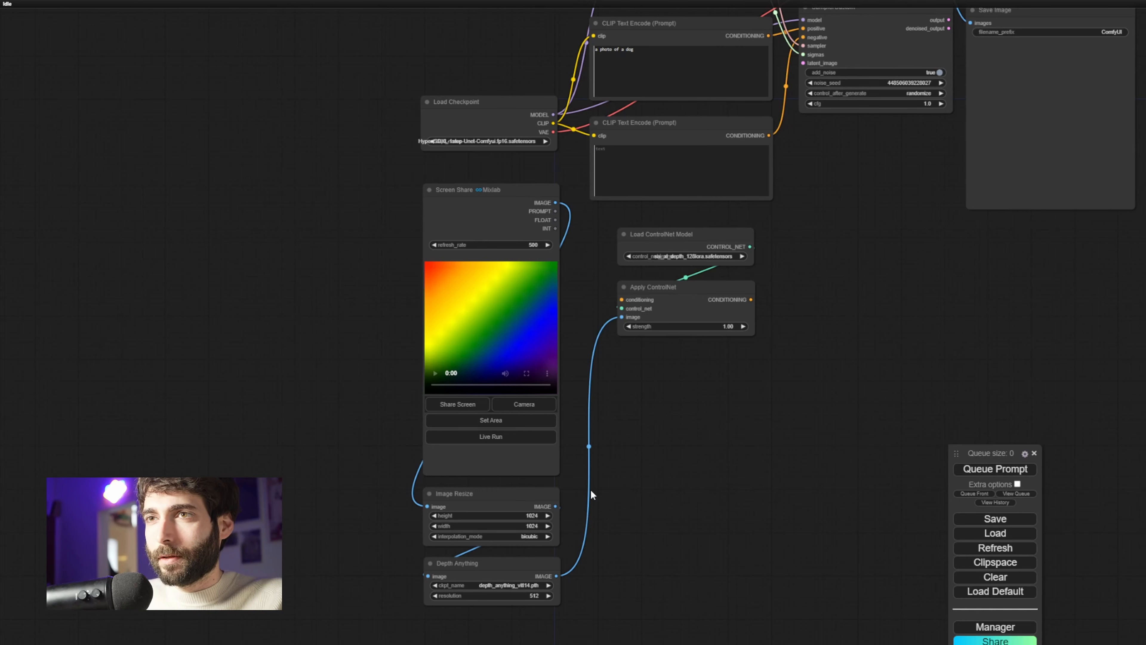
{"action": "left_click_drag", "start_coordinate": [558, 507], "coordinate": [311, 298]}
{"action": "left_click", "coordinate": [318, 316]}
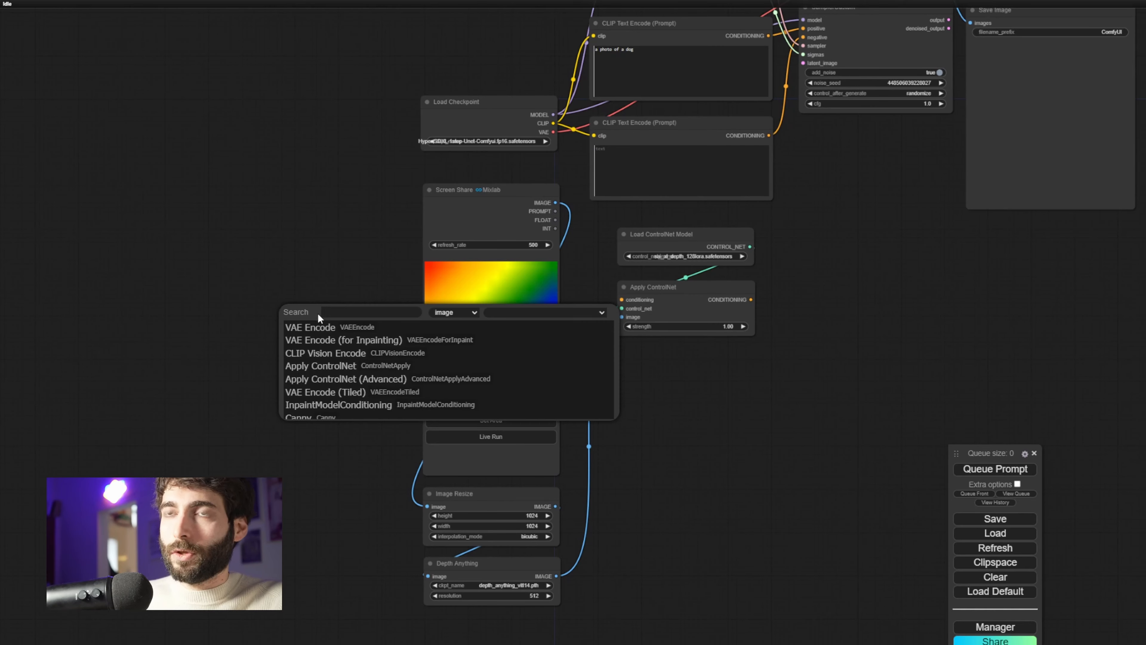
{"action": "type", "text": "preview"}
{"action": "key", "text": "Down"}
{"action": "key", "text": "Down"}
{"action": "key", "text": "Down"}
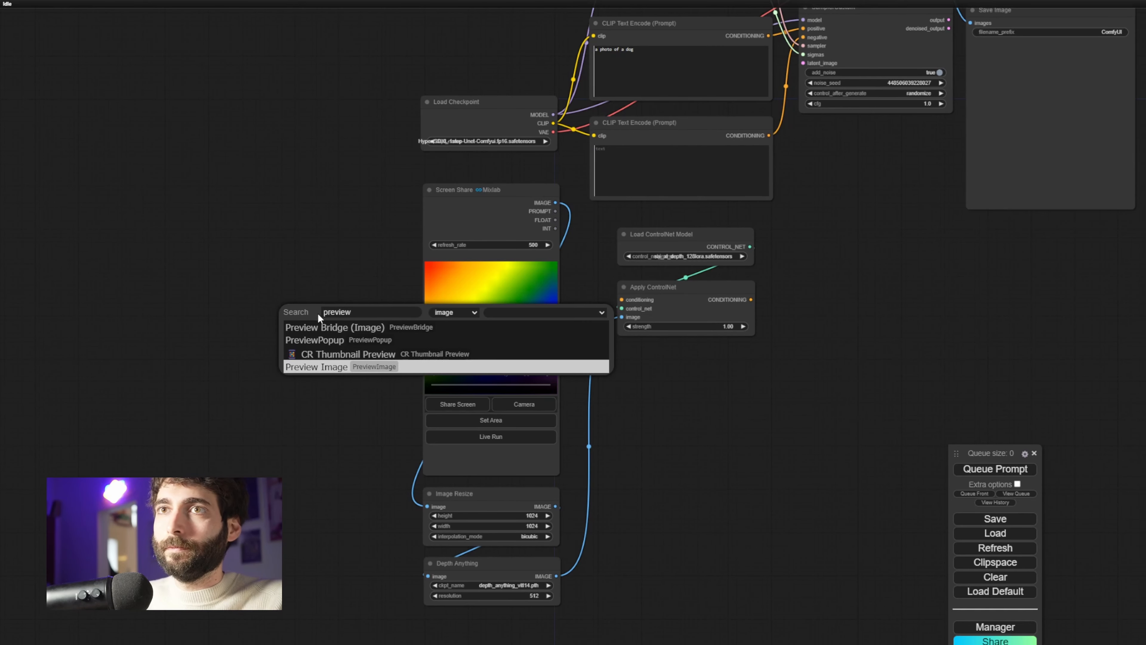
{"action": "key", "text": "Return"}
{"action": "left_click_drag", "start_coordinate": [354, 315], "coordinate": [322, 300]}
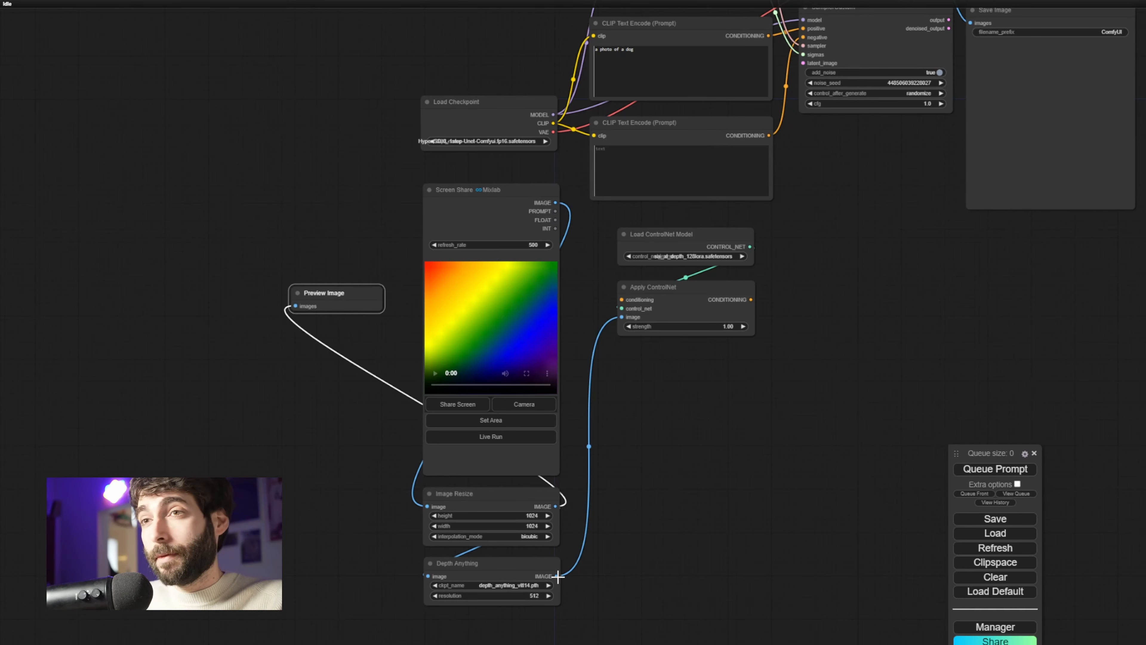
Step: Add a second Preview Image node below the first one, fed by the Depth Anything image output
{"action": "left_click_drag", "start_coordinate": [559, 576], "coordinate": [297, 447]}
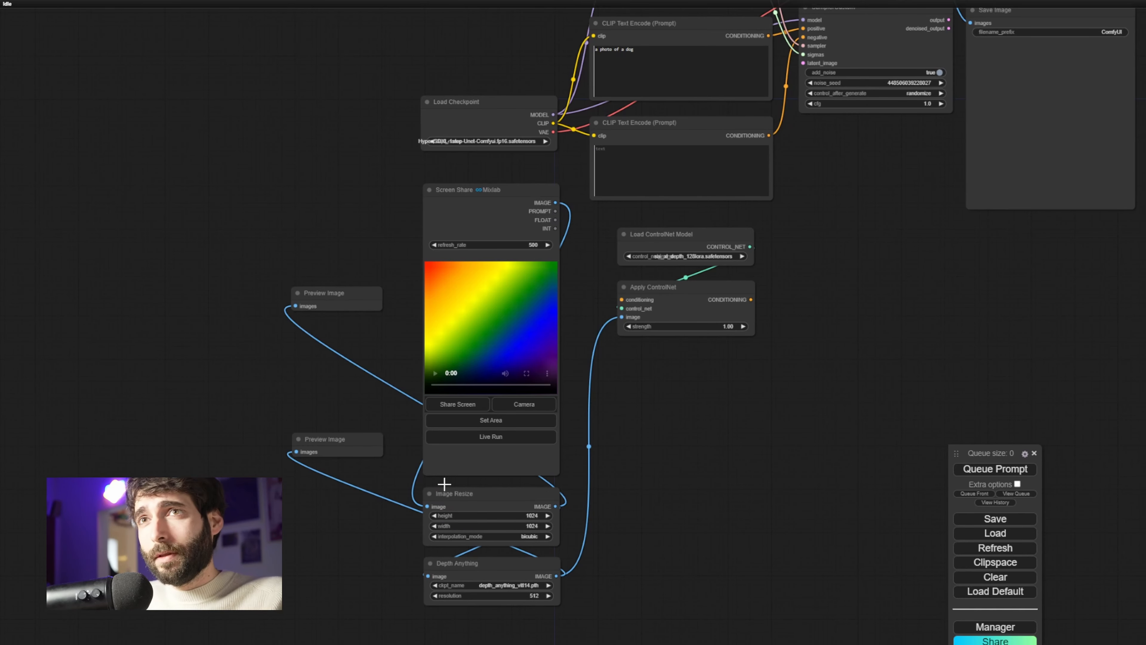
{"action": "left_click", "coordinate": [348, 294]}
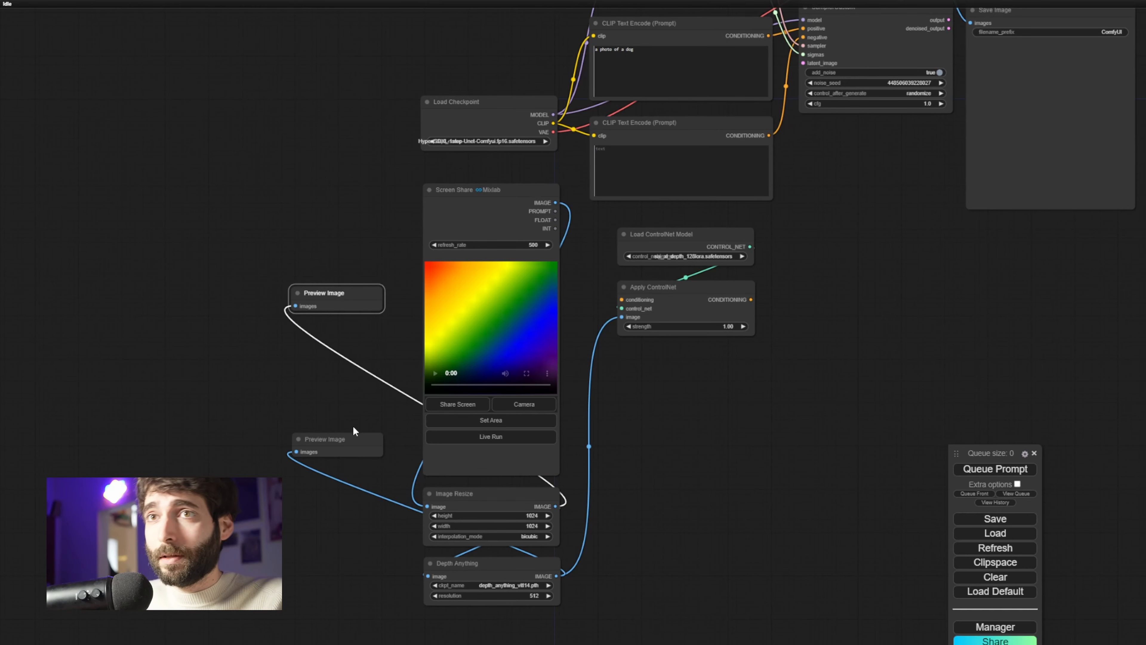
{"action": "left_click", "coordinate": [356, 438]}
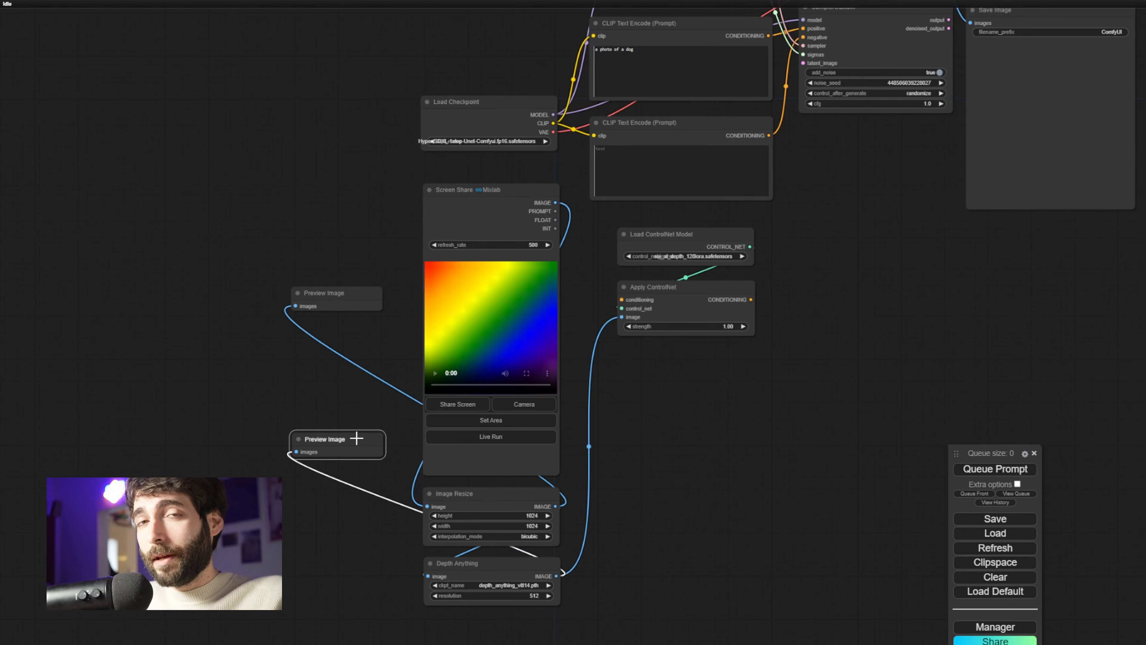
Step: Route the "a photo of a dog" prompt's conditioning through Apply ControlNet into the SamplerCustom node's positive input
{"action": "left_click_drag", "start_coordinate": [361, 420], "coordinate": [281, 551]}
{"action": "left_click_drag", "start_coordinate": [689, 167], "coordinate": [543, 431]}
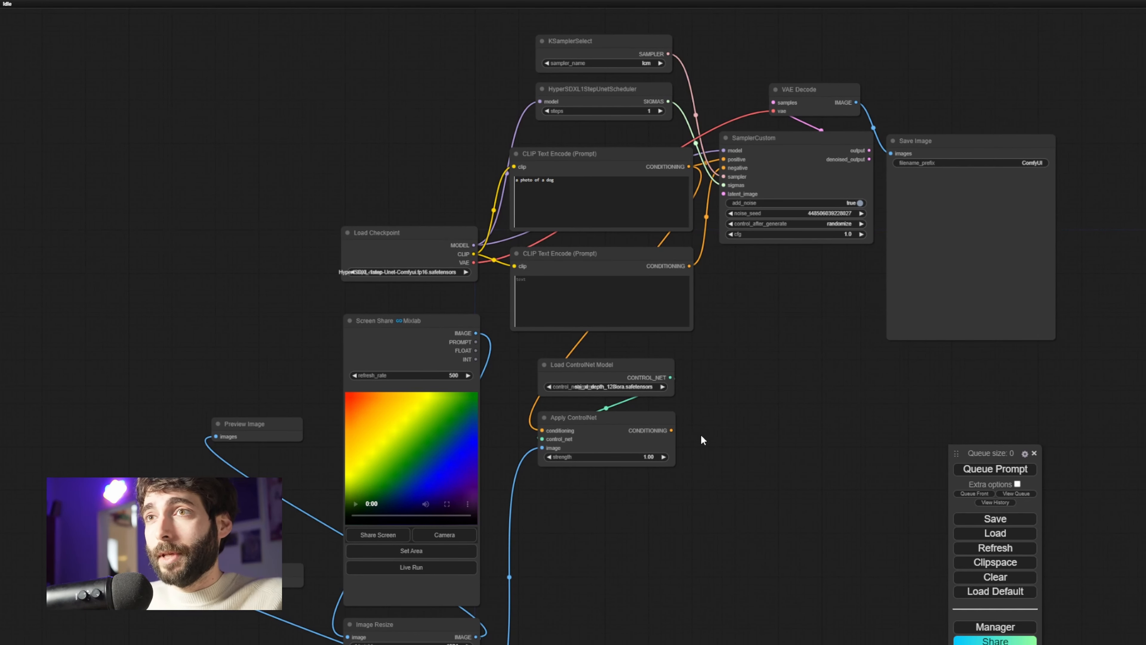
{"action": "left_click_drag", "start_coordinate": [671, 430], "coordinate": [724, 159]}
{"action": "scroll", "coordinate": [777, 382], "scroll_direction": "down", "scroll_amount": 2}
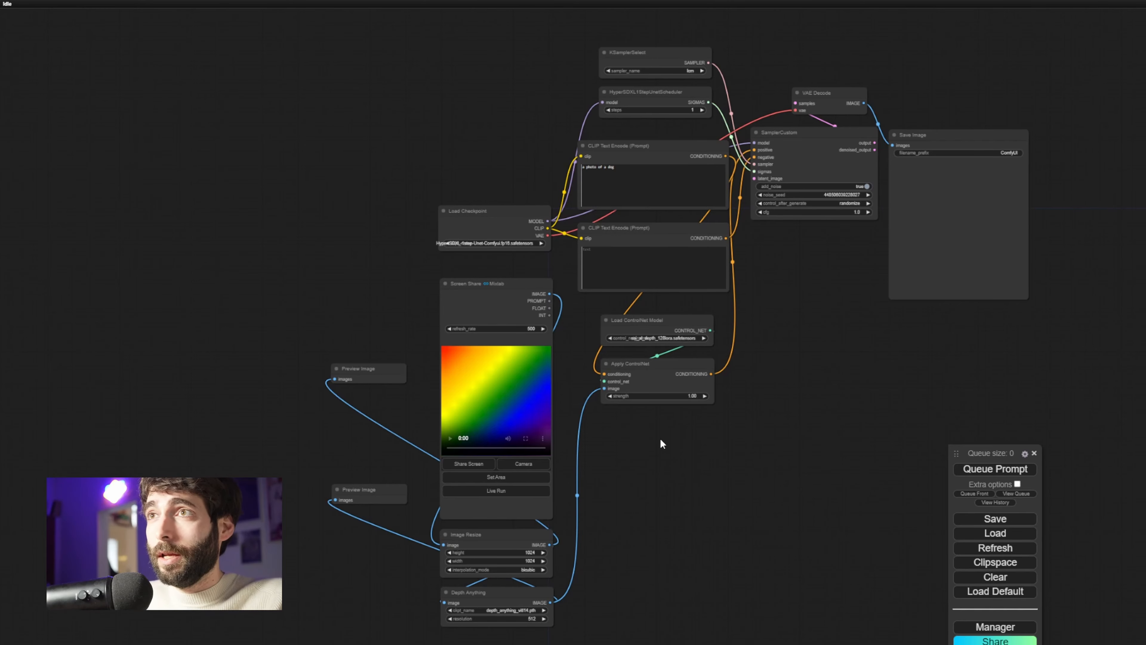
Step: Add a VAE Encode node below the SamplerCustom node, found by searching for "vae encode"
{"action": "scroll", "coordinate": [752, 234], "scroll_direction": "up", "scroll_amount": 2}
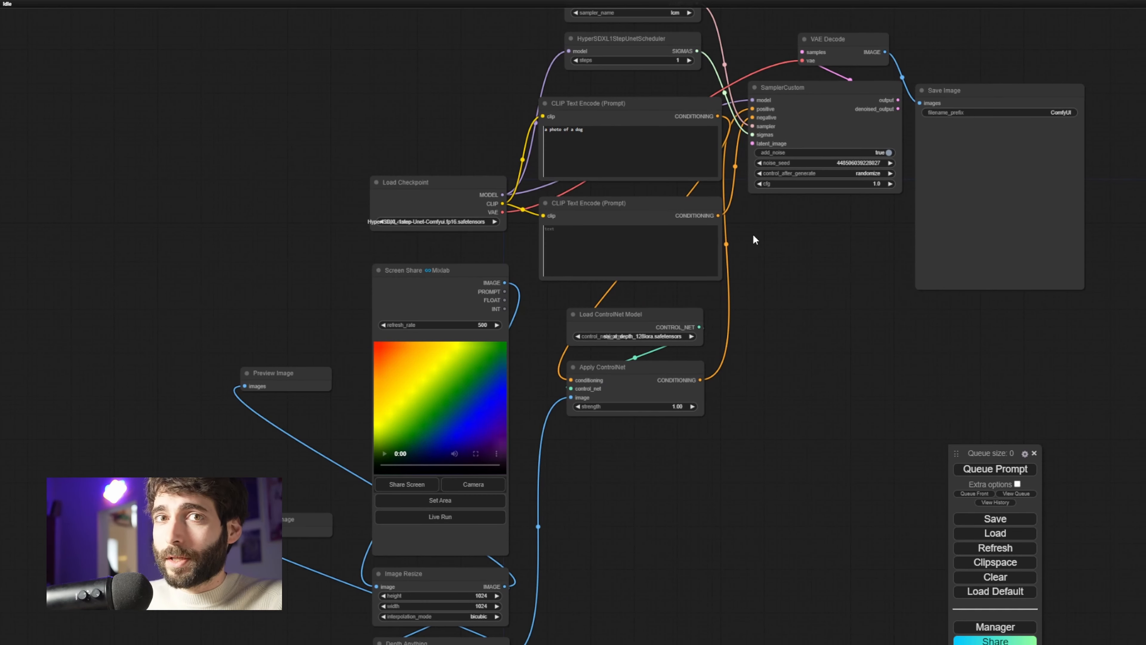
{"action": "double_click", "coordinate": [753, 233]}
{"action": "type", "text": "vae encode"}
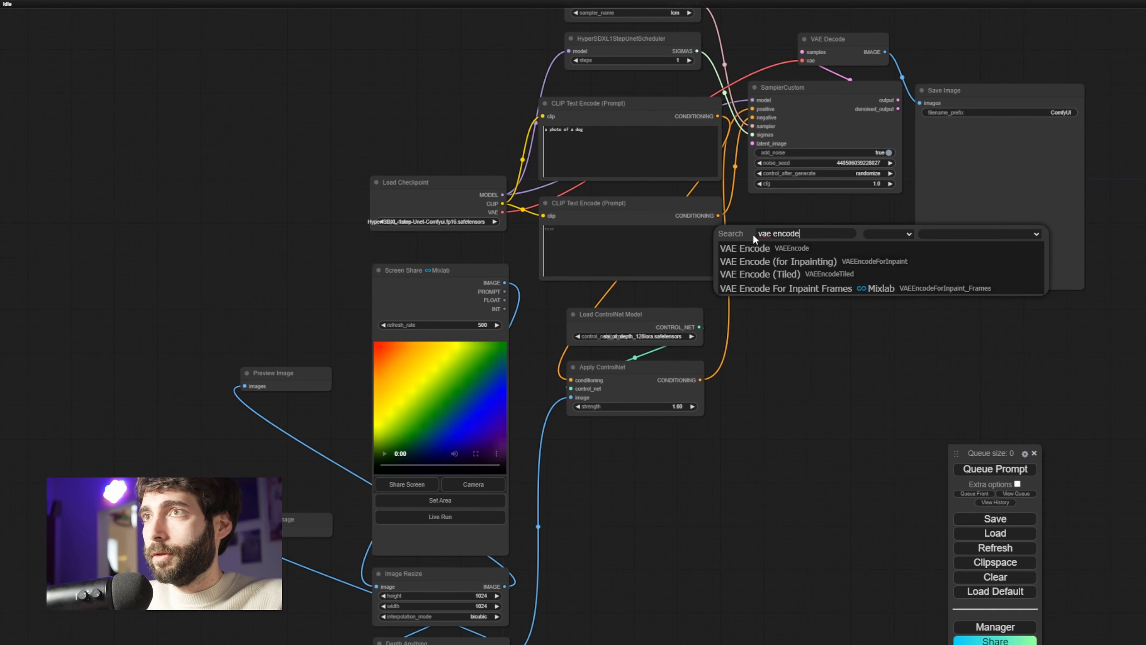
{"action": "key", "text": "Return"}
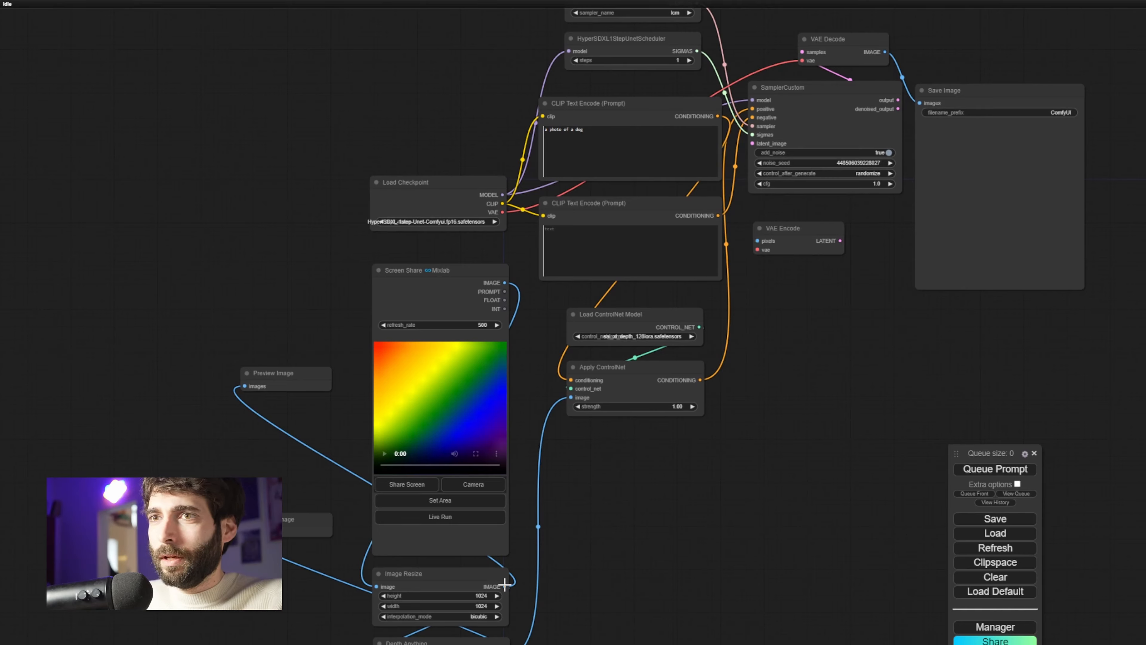
Step: Feed VAE Encode the Image Resize image and the checkpoint's VAE, and link its latent output to SamplerCustom's latent_image input
{"action": "left_click_drag", "start_coordinate": [505, 586], "coordinate": [760, 242]}
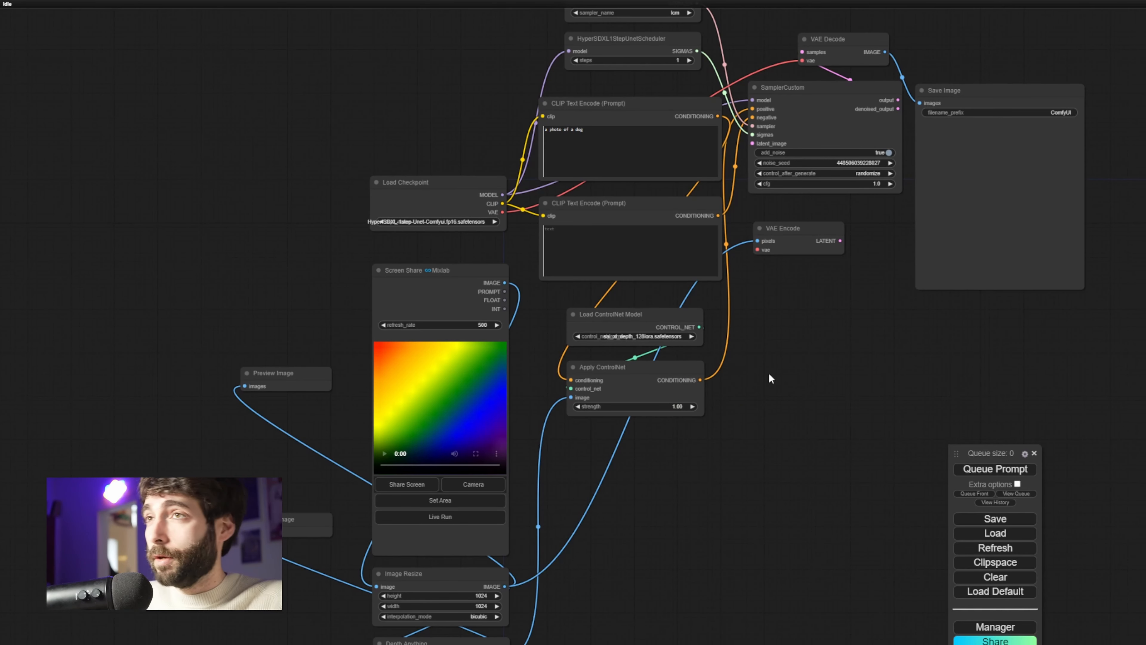
{"action": "left_click_drag", "start_coordinate": [501, 212], "coordinate": [758, 250]}
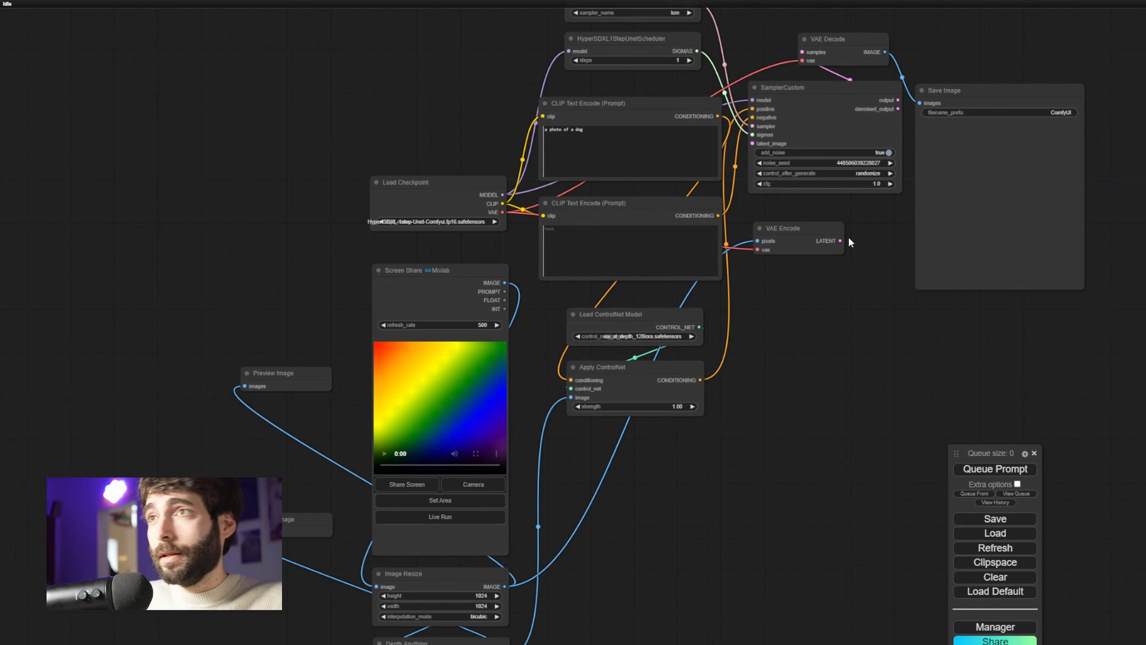
{"action": "left_click_drag", "start_coordinate": [840, 241], "coordinate": [752, 144]}
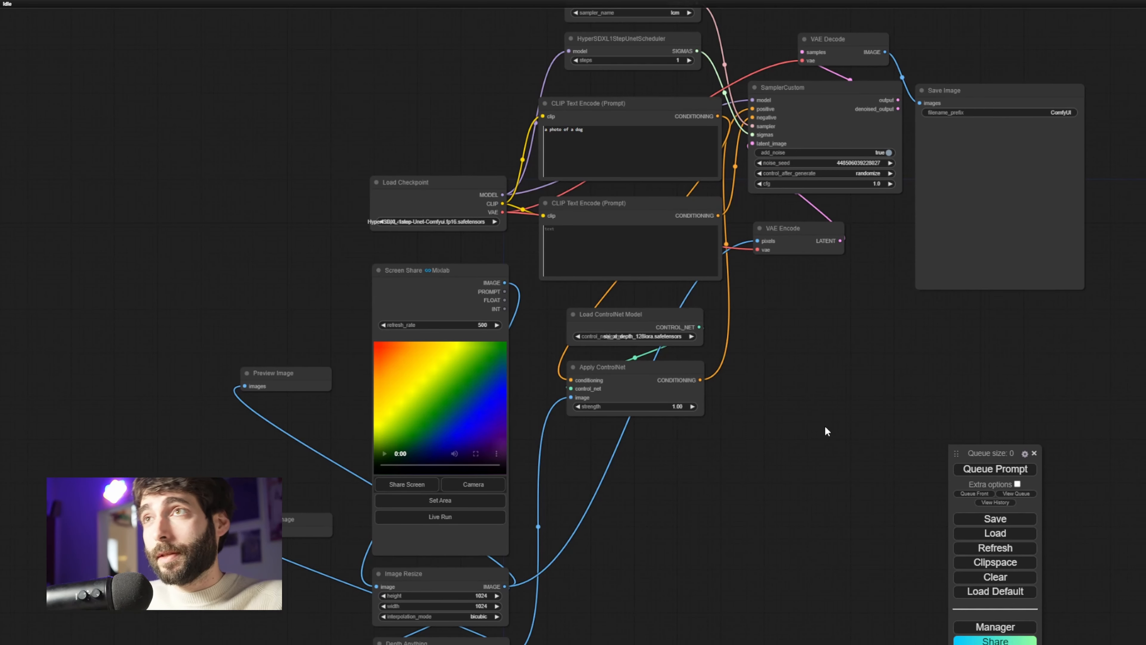
Step: Delete the SamplerCustom, KSamplerSelect and HyperSDXL1StepUnetScheduler nodes together
{"action": "scroll", "coordinate": [814, 395], "scroll_direction": "down", "scroll_amount": 2}
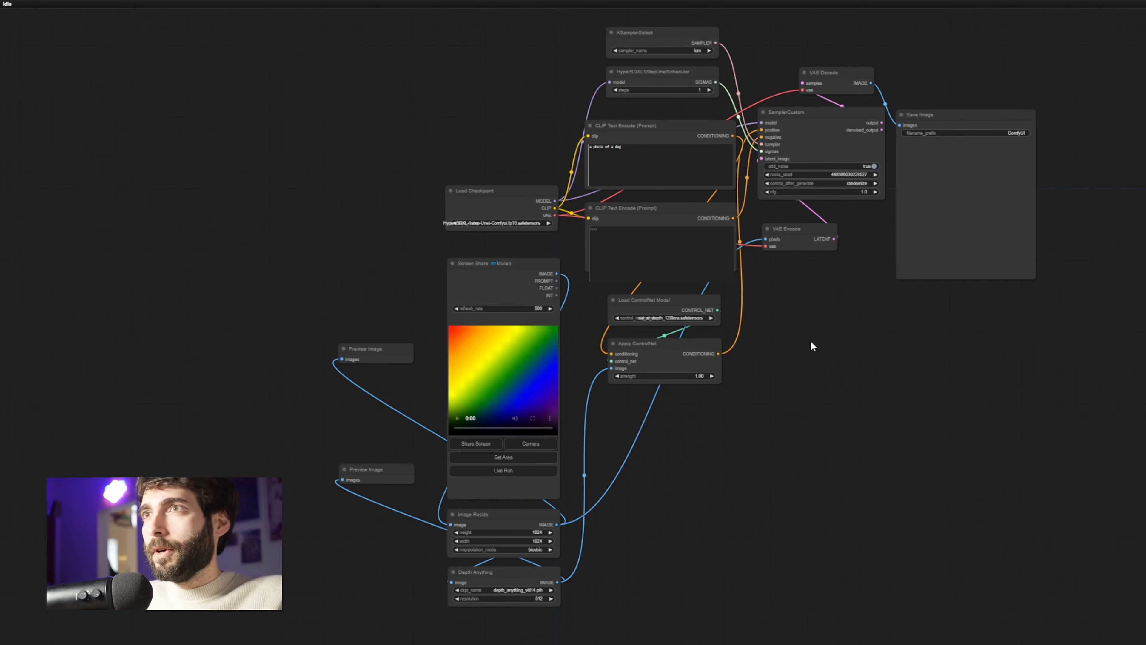
{"action": "scroll", "coordinate": [833, 337], "scroll_direction": "up", "scroll_amount": 5}
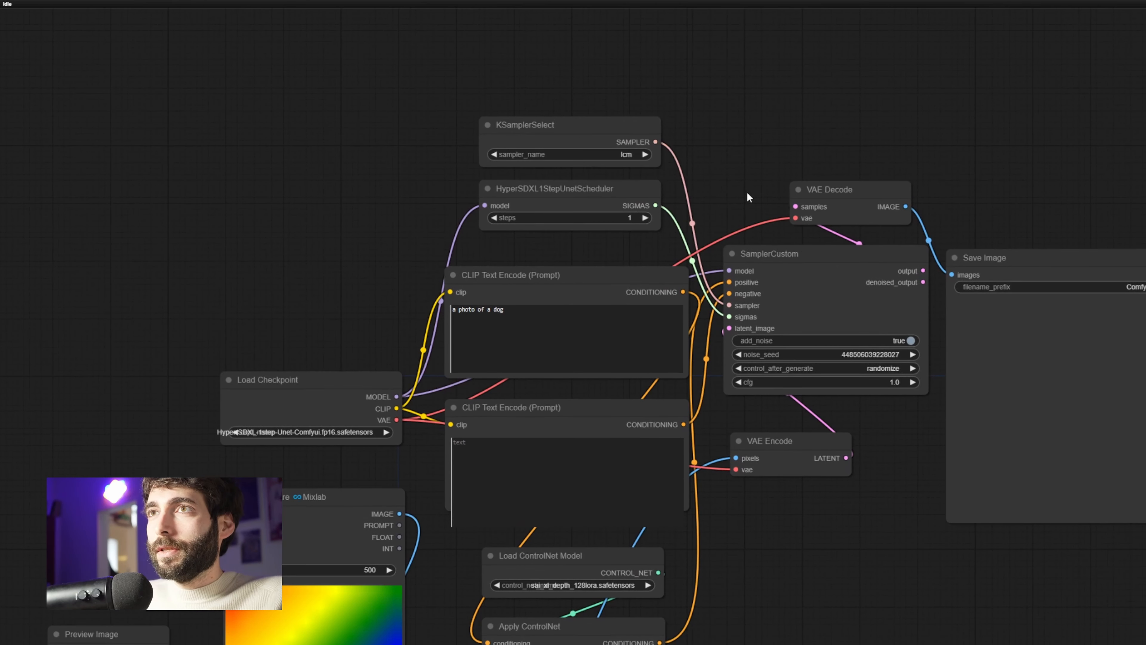
{"action": "left_click", "coordinate": [797, 267]}
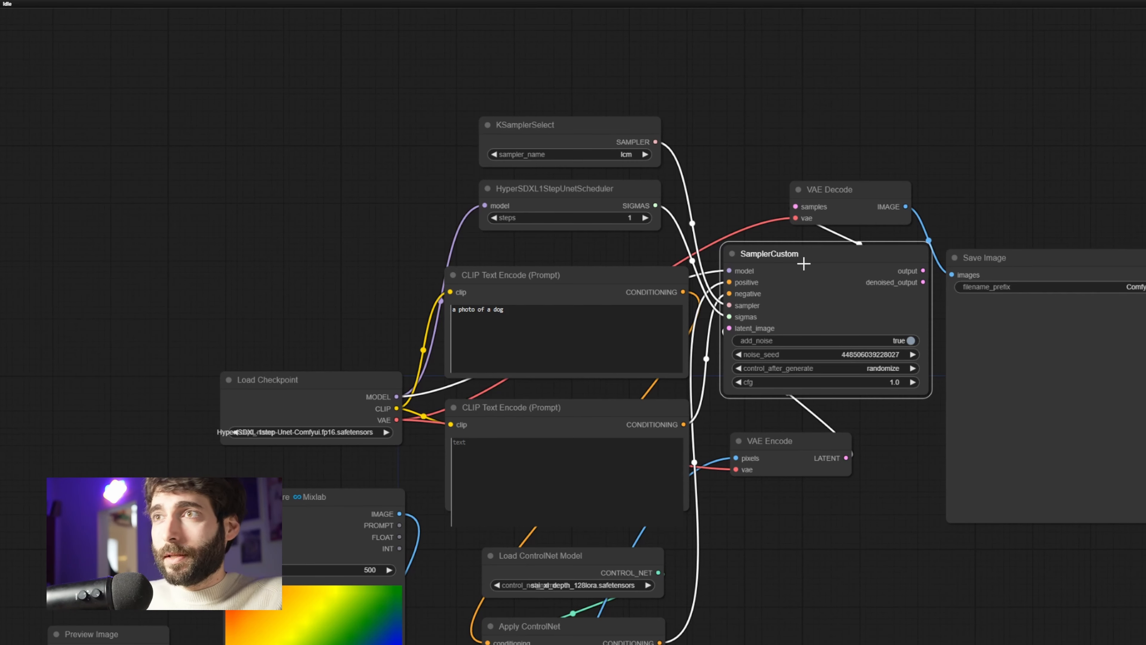
{"action": "left_click", "coordinate": [605, 133], "text": "shift"}
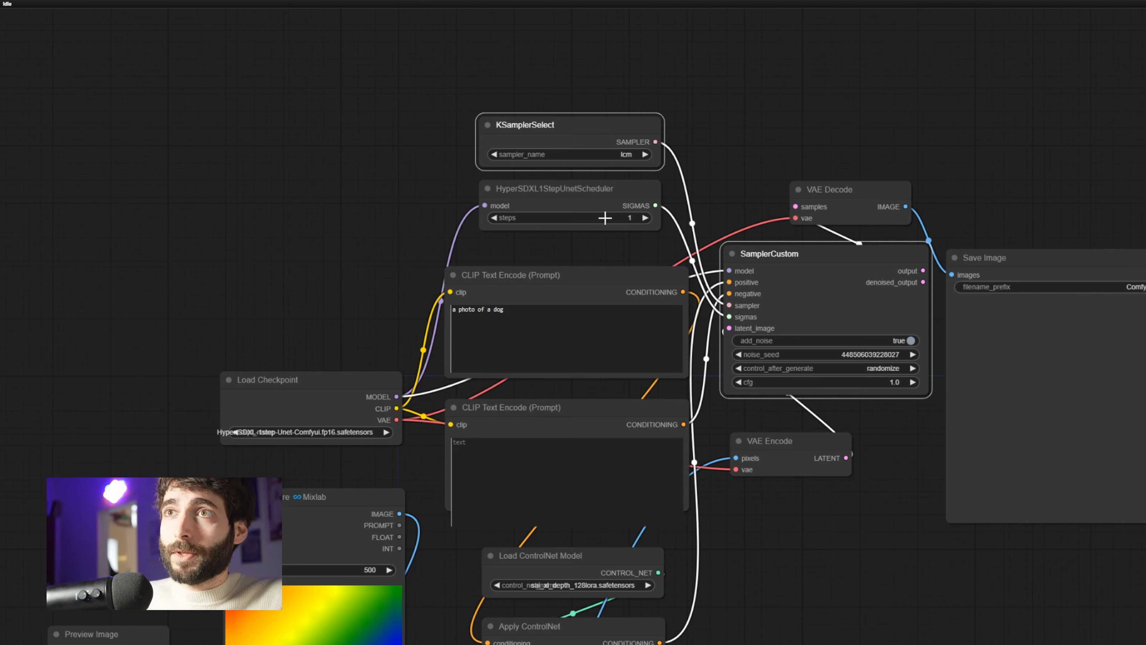
{"action": "left_click", "coordinate": [588, 187], "text": "shift"}
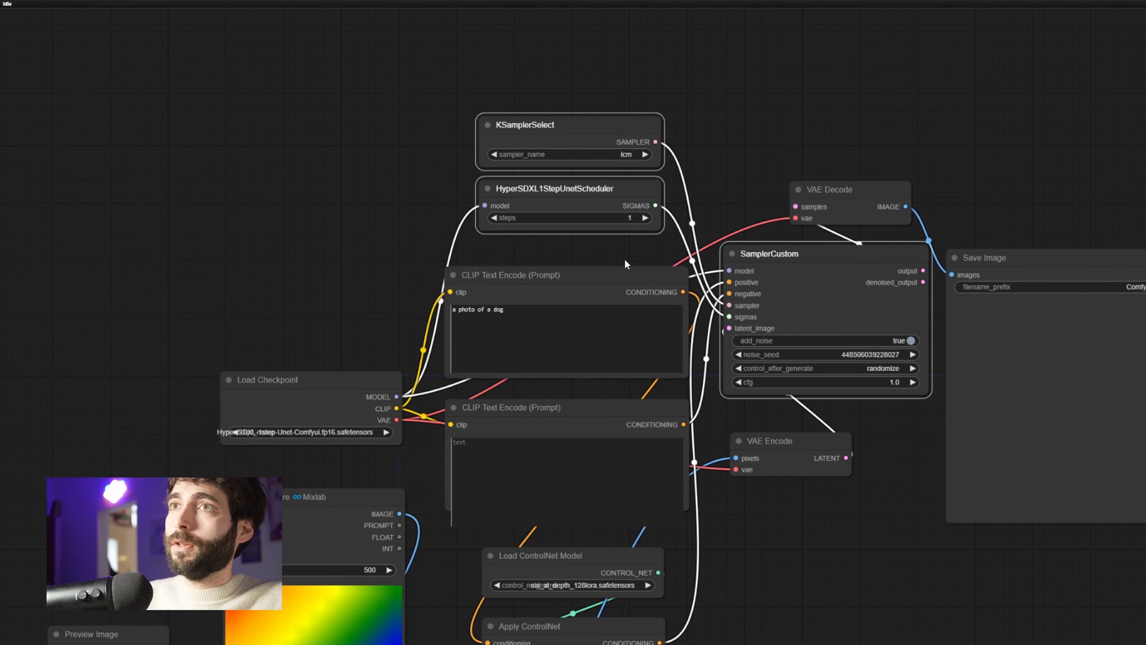
{"action": "key", "text": "Delete"}
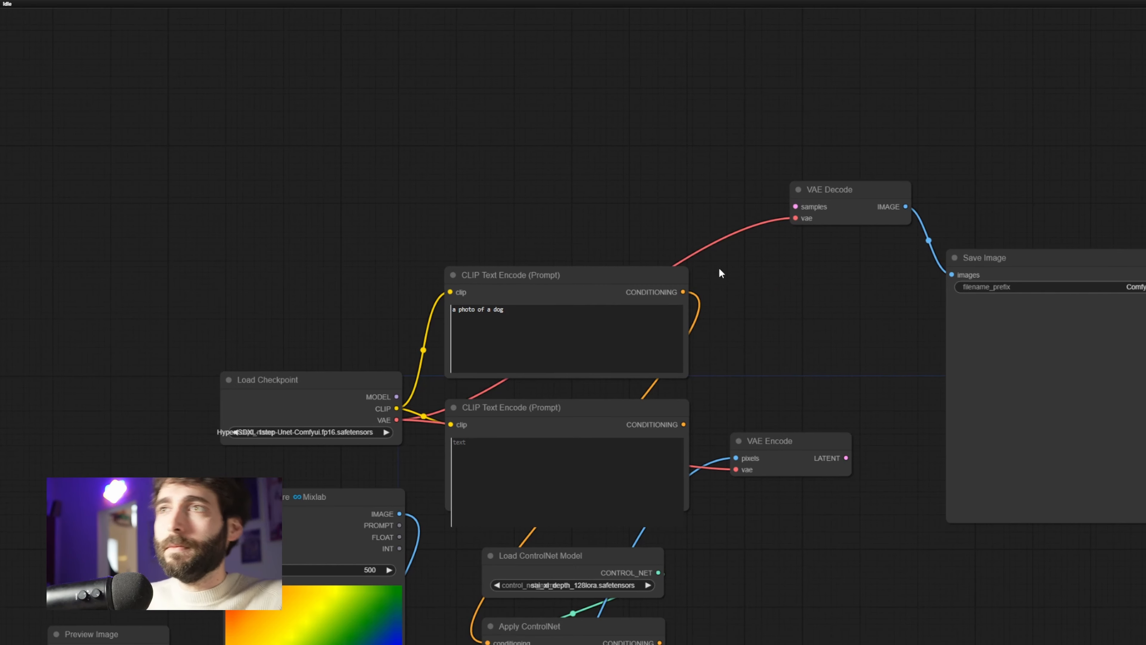
Step: Move VAE Encode lower, add a KSampler node above it, and connect the Load Checkpoint model output to the KSampler
{"action": "left_click_drag", "start_coordinate": [775, 457], "coordinate": [776, 522]}
{"action": "double_click", "coordinate": [738, 270]}
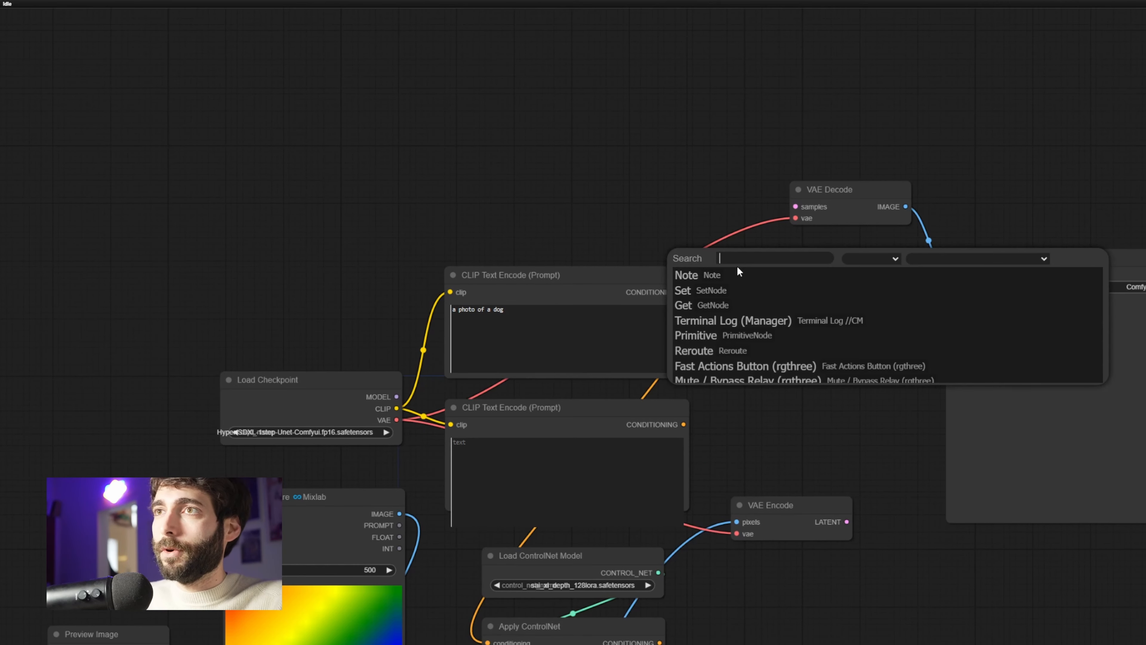
{"action": "type", "text": "ksampler"}
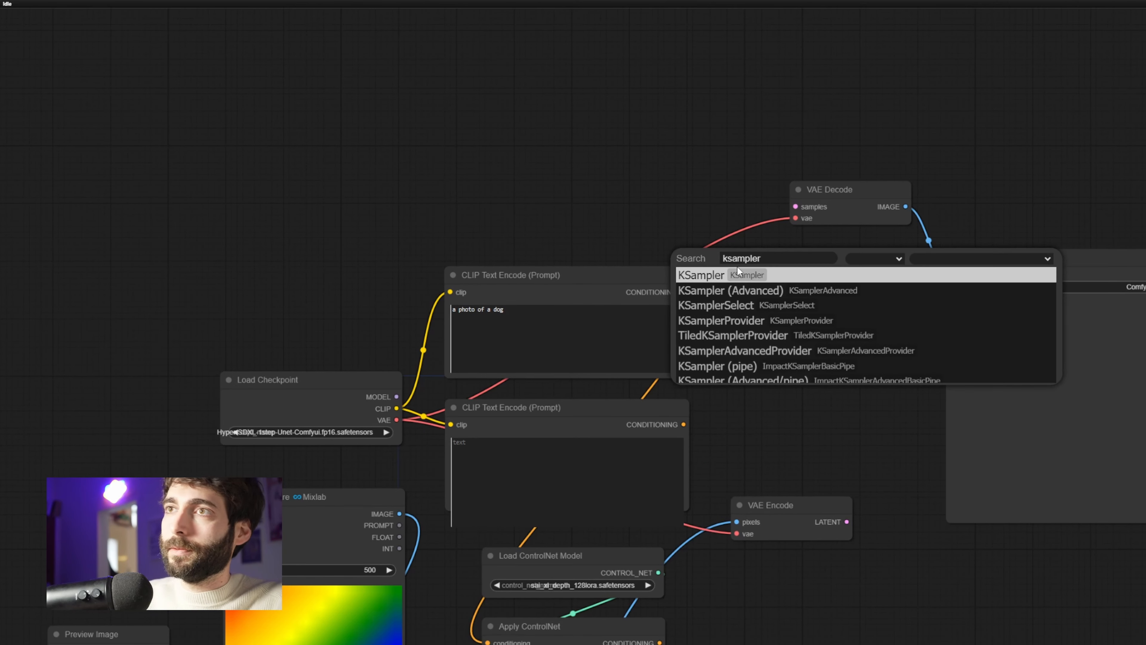
{"action": "key", "text": "Return"}
{"action": "left_click_drag", "start_coordinate": [794, 264], "coordinate": [791, 282]}
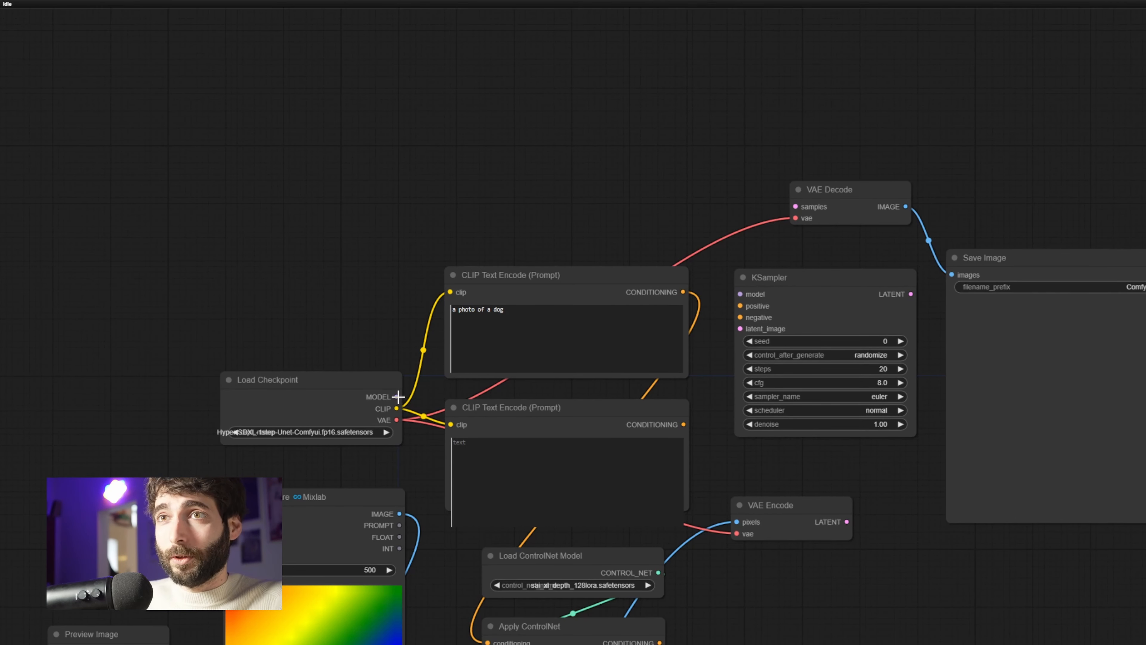
{"action": "left_click_drag", "start_coordinate": [397, 396], "coordinate": [741, 294]}
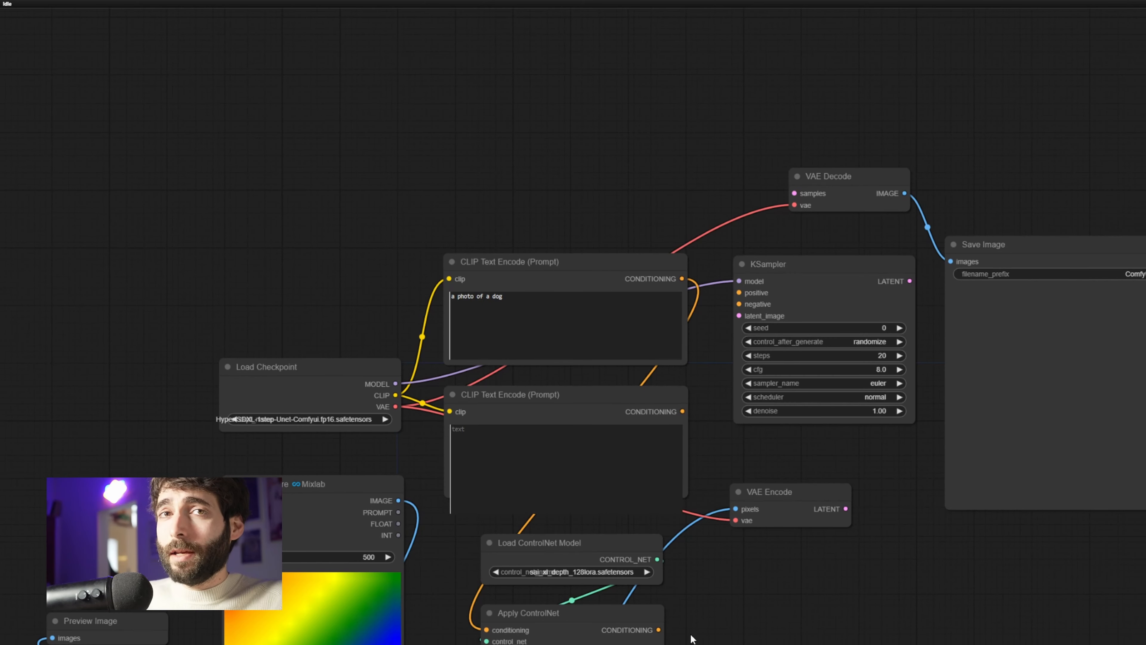
Step: Feed the KSampler Apply ControlNet's conditioning as positive, the empty prompt as negative and VAE Encode's latent, and send its output to VAE Decode
{"action": "left_click_drag", "start_coordinate": [659, 630], "coordinate": [740, 293]}
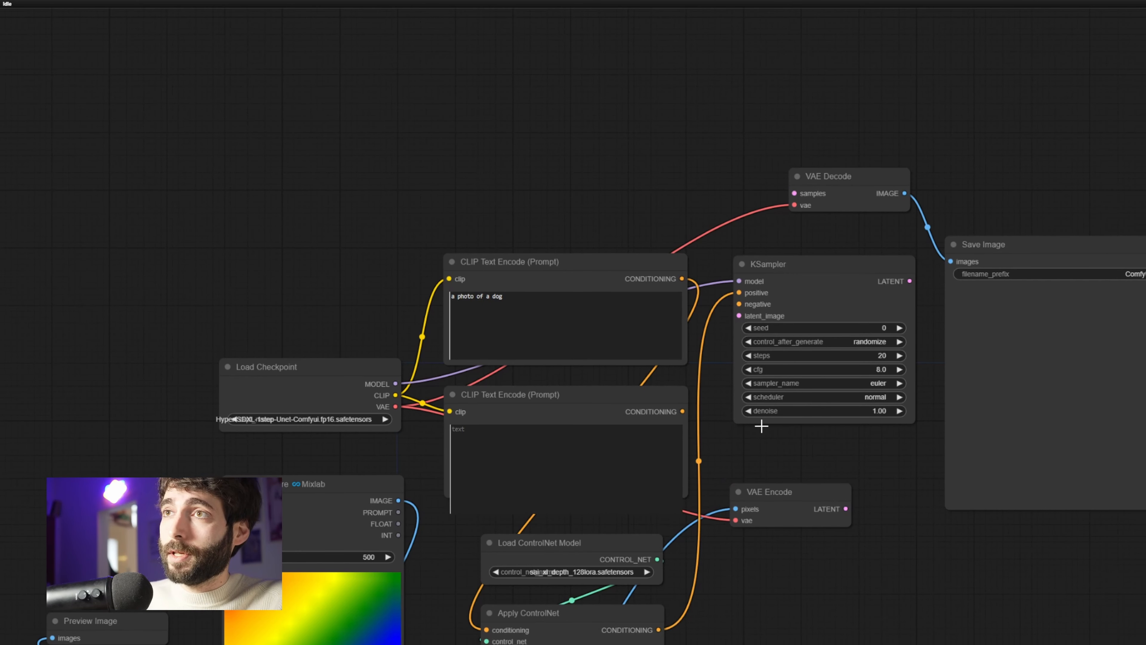
{"action": "left_click_drag", "start_coordinate": [685, 412], "coordinate": [740, 304]}
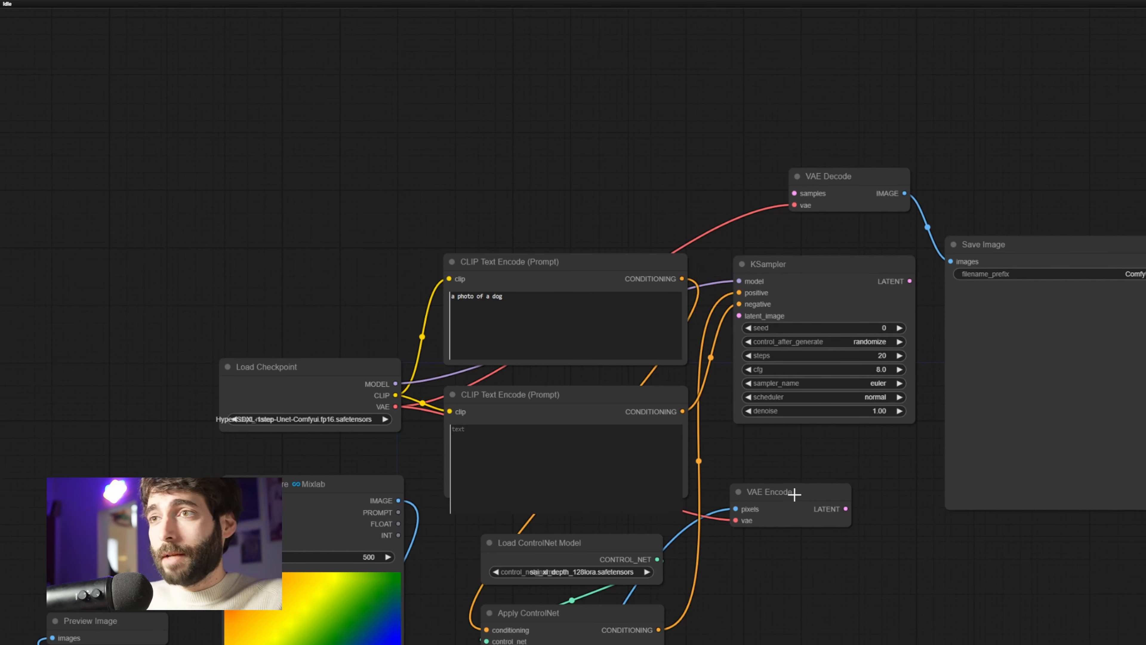
{"action": "left_click_drag", "start_coordinate": [846, 509], "coordinate": [740, 316]}
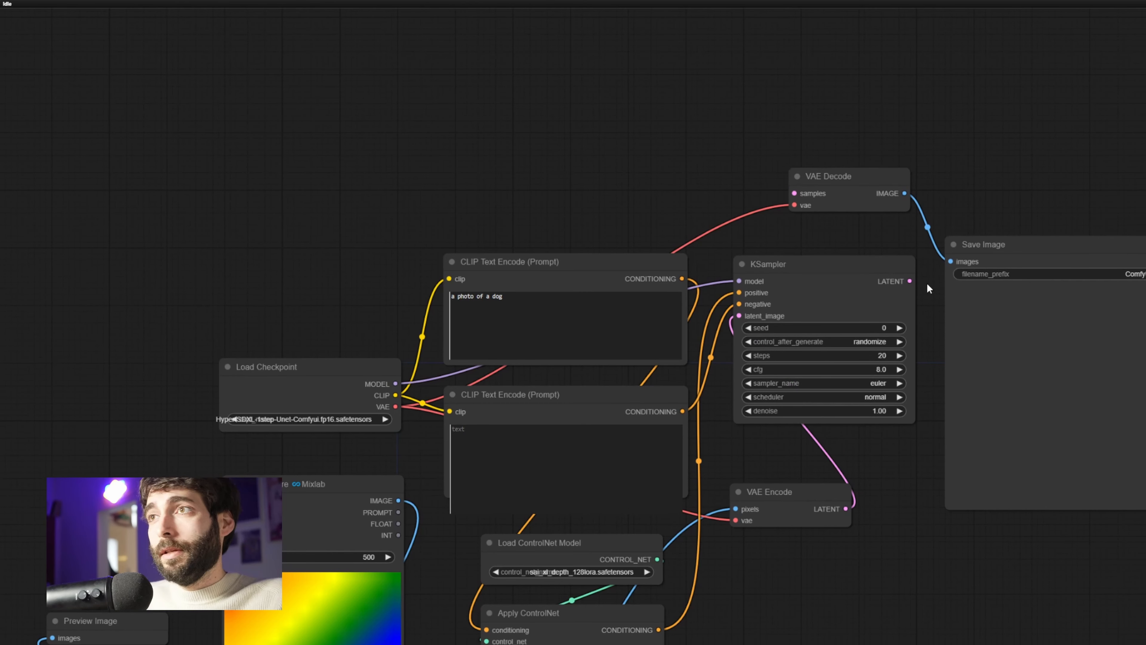
{"action": "left_click_drag", "start_coordinate": [909, 282], "coordinate": [796, 193]}
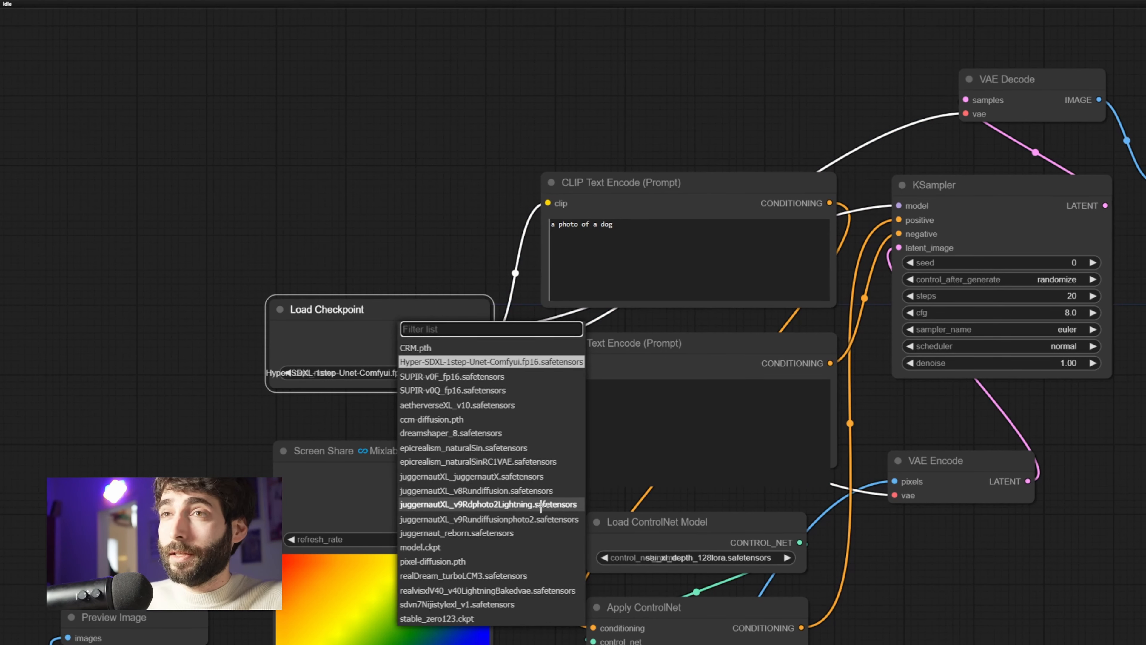
Step: Load the juggernautXL_v9Rdphoto2Lightning.safetensors checkpoint and set the KSampler to 4 steps with cfg 1.3
{"action": "left_click", "coordinate": [543, 505]}
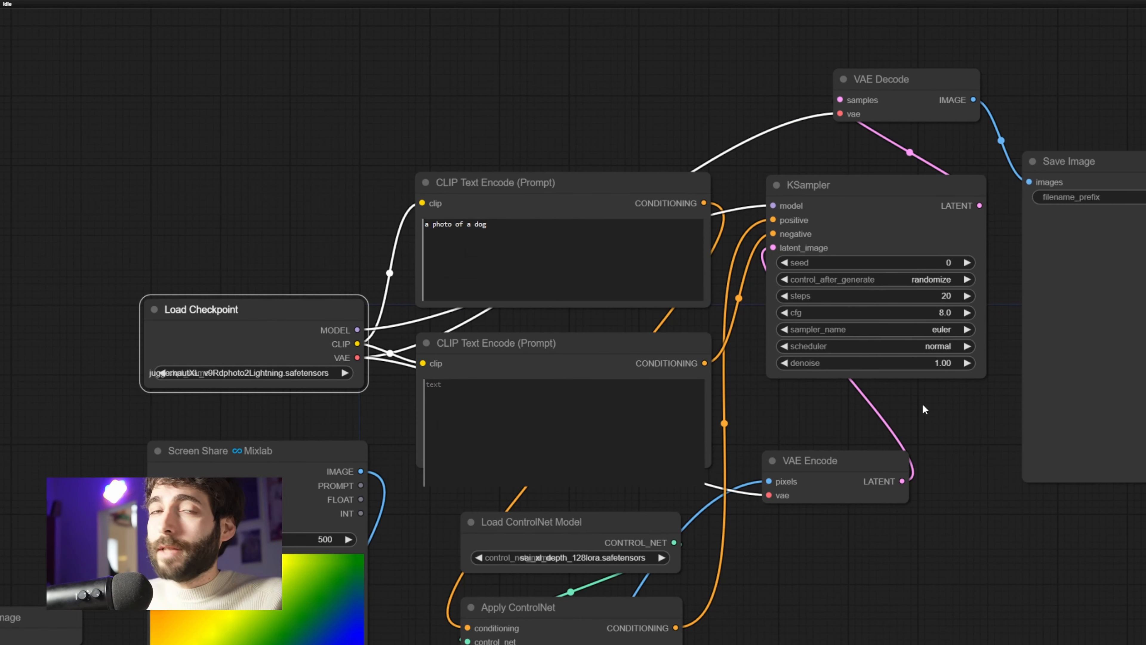
{"action": "left_click", "coordinate": [930, 296]}
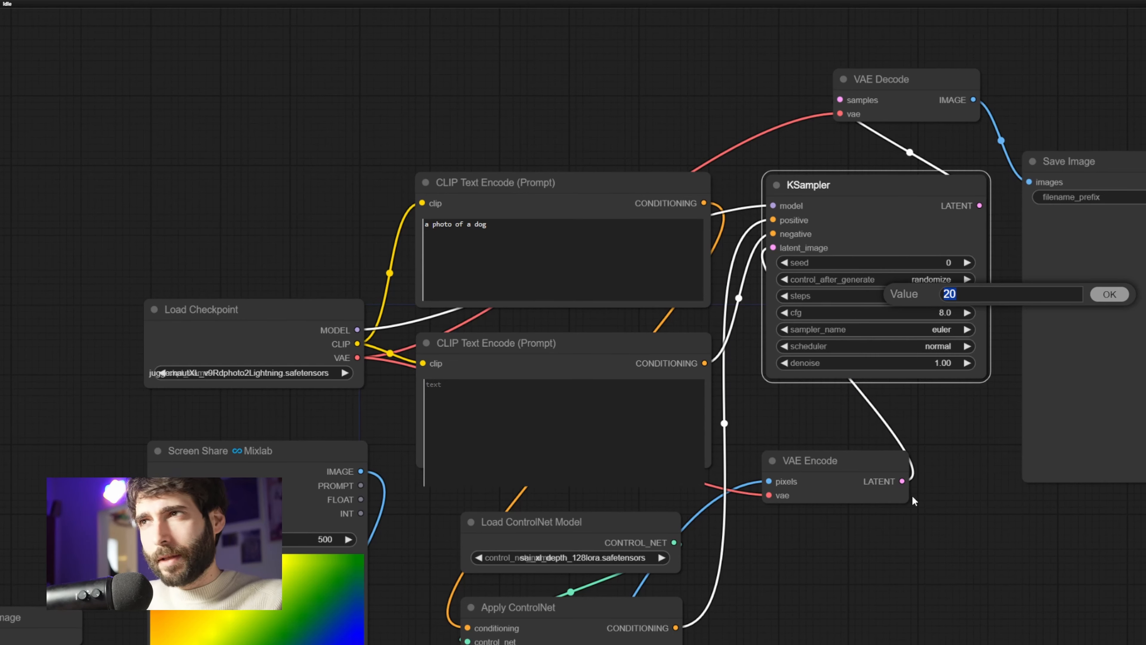
{"action": "type", "text": "4"}
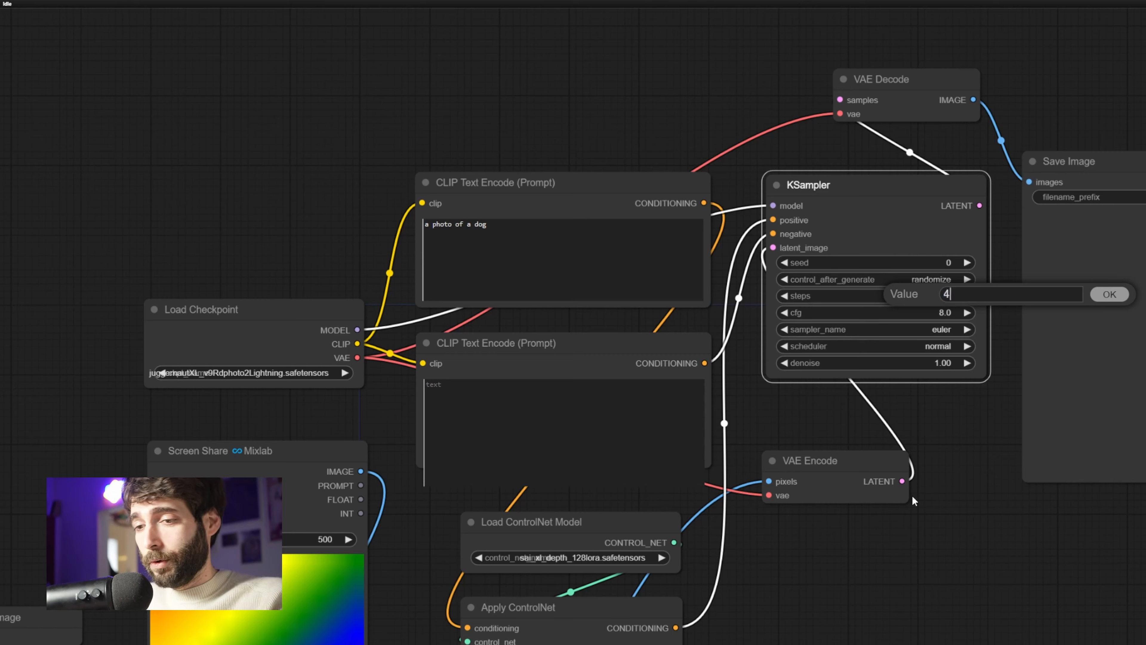
{"action": "key", "text": "Return"}
{"action": "left_click", "coordinate": [945, 314]}
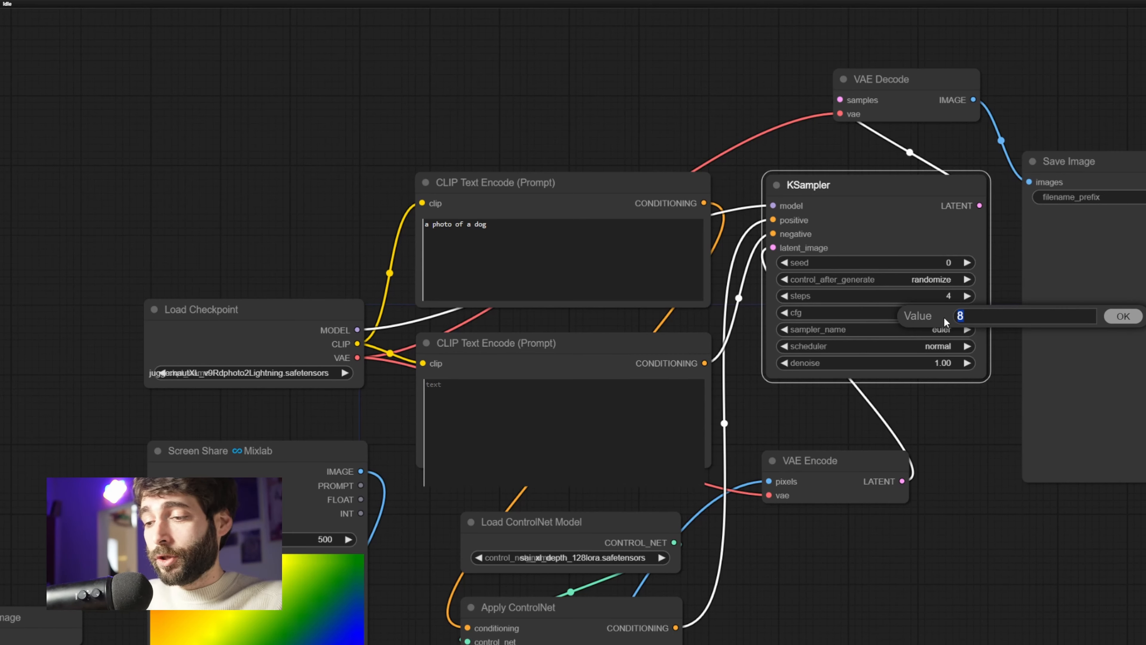
{"action": "type", "text": "1."}
{"action": "key", "text": "Return"}
Step: Set the KSampler's sampler to dpmpp_2m_sde and its scheduler to sgm_uniform
{"action": "left_click", "coordinate": [944, 330]}
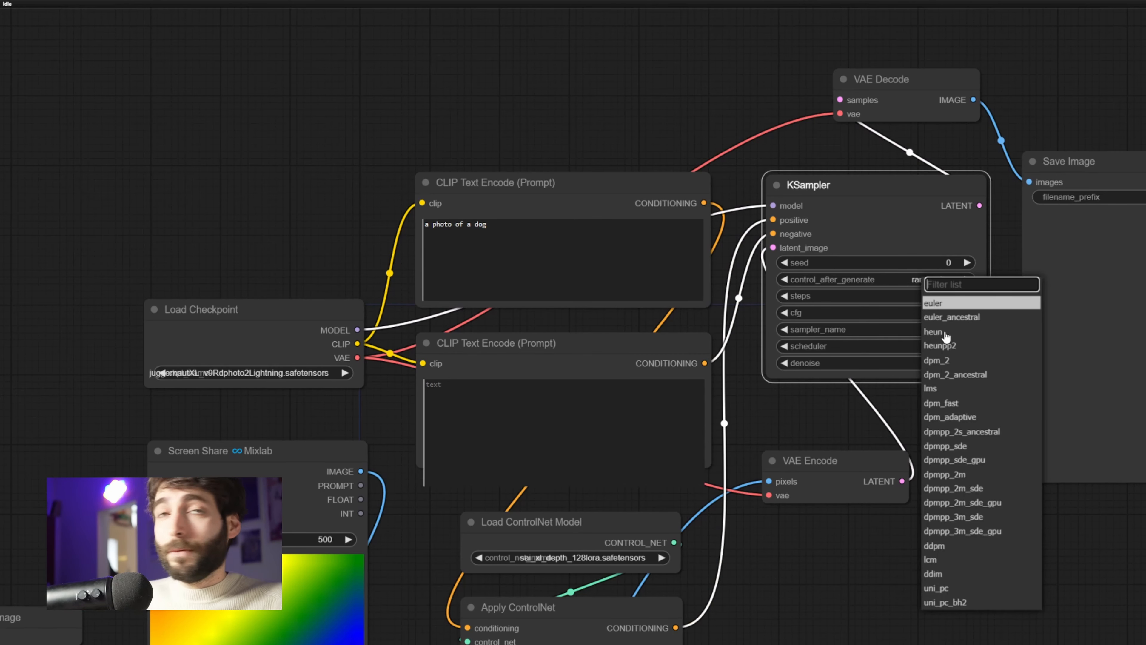
{"action": "left_click", "coordinate": [993, 491]}
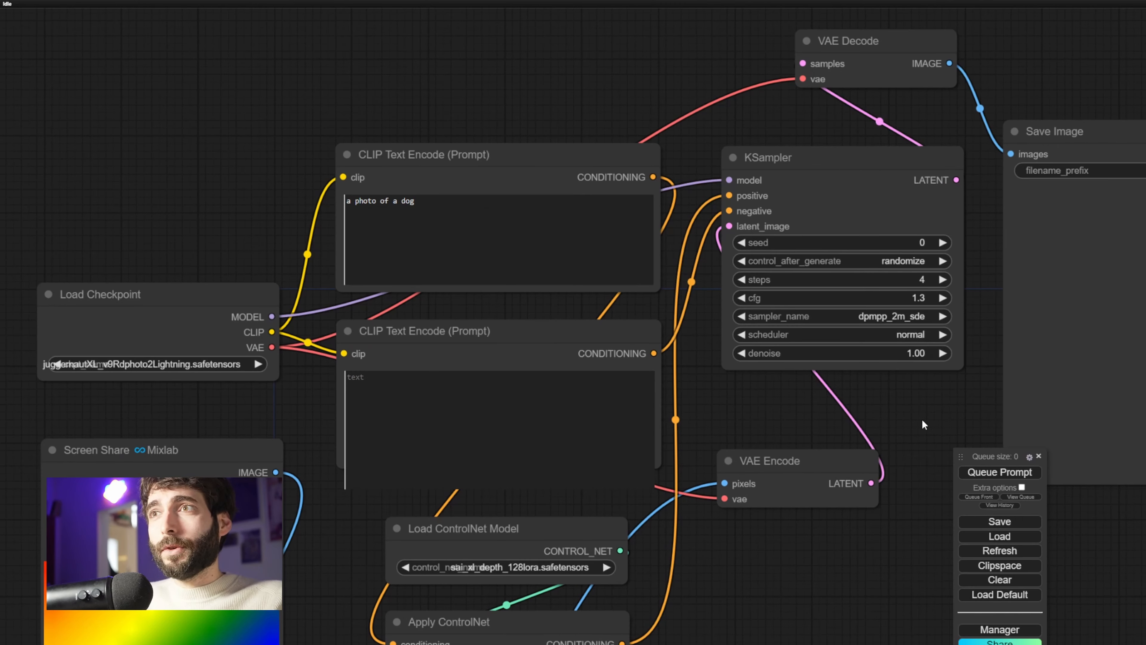
{"action": "left_click", "coordinate": [905, 335]}
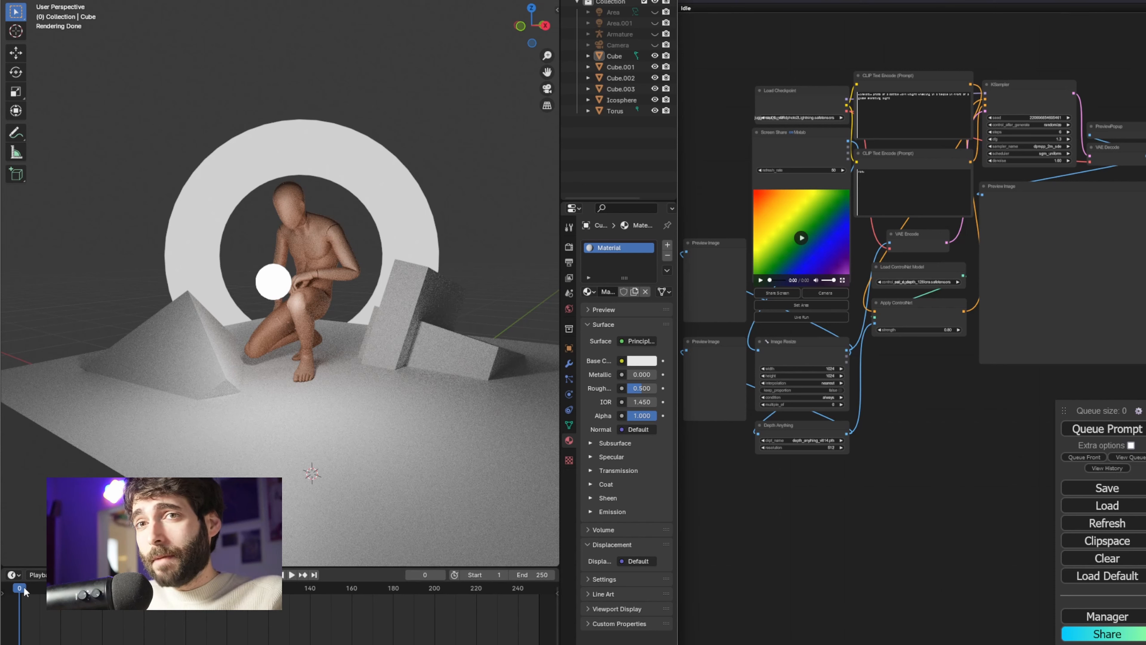
Step: Switch to Blender, play and scrub the timeline briefly, and cancel playback back to the start frame
{"action": "key", "text": "space"}
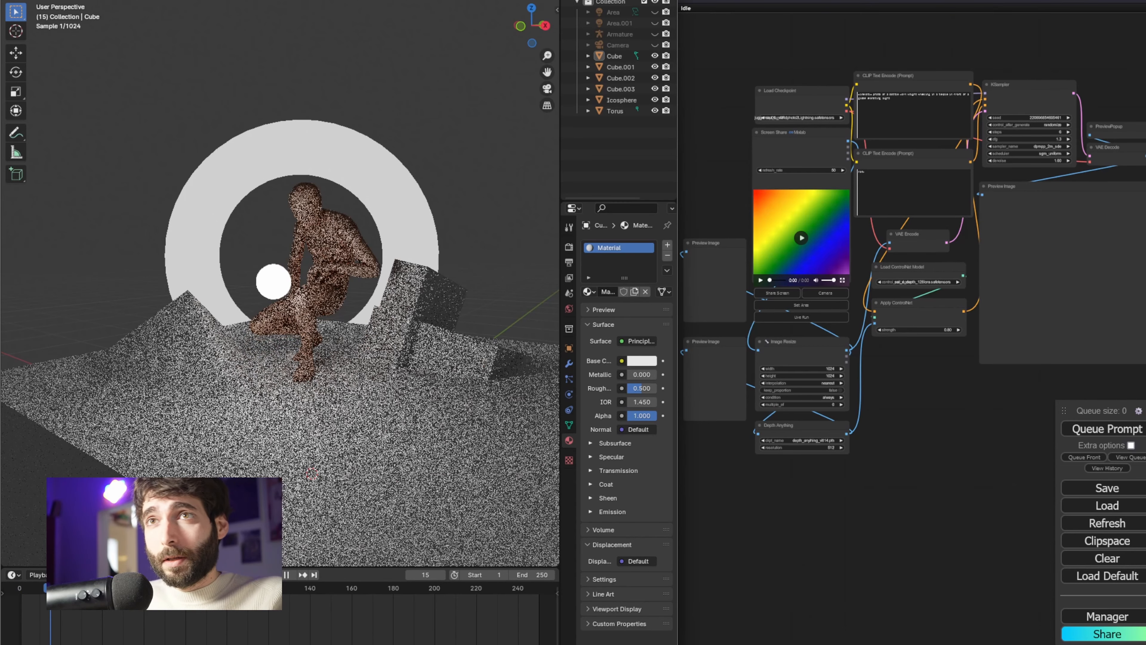
{"action": "left_click_drag", "start_coordinate": [109, 589], "coordinate": [46, 589]}
{"action": "key", "text": "Escape"}
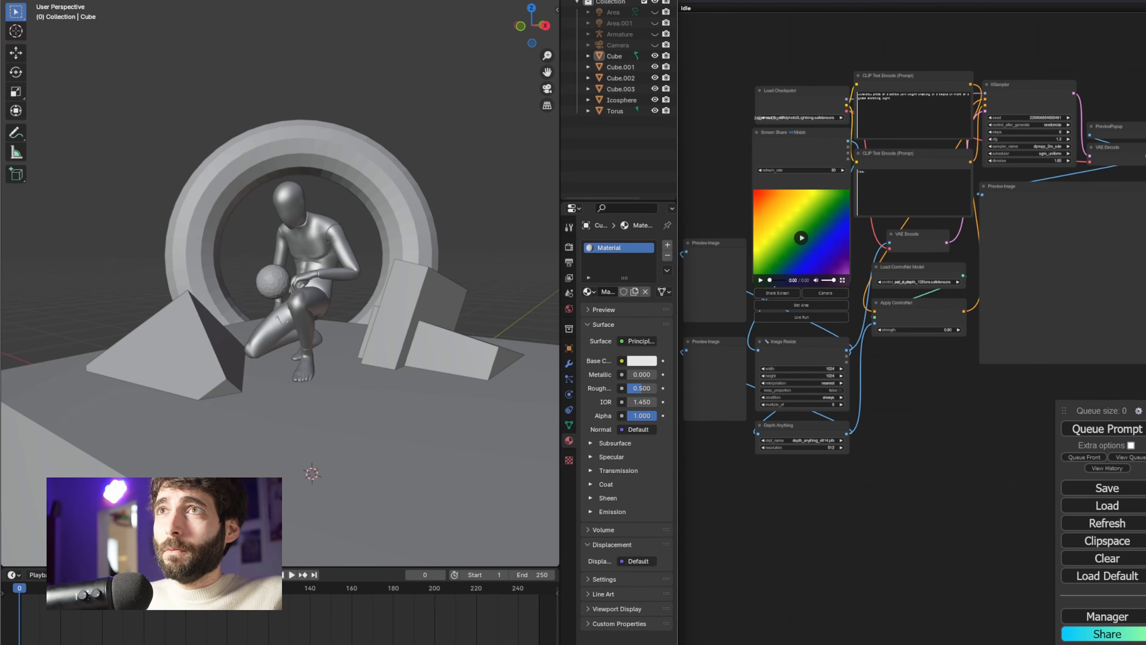
Step: Switch the Blender viewport to rendered shading and choose Cycles as the render engine
{"action": "left_click", "coordinate": [538, 1]}
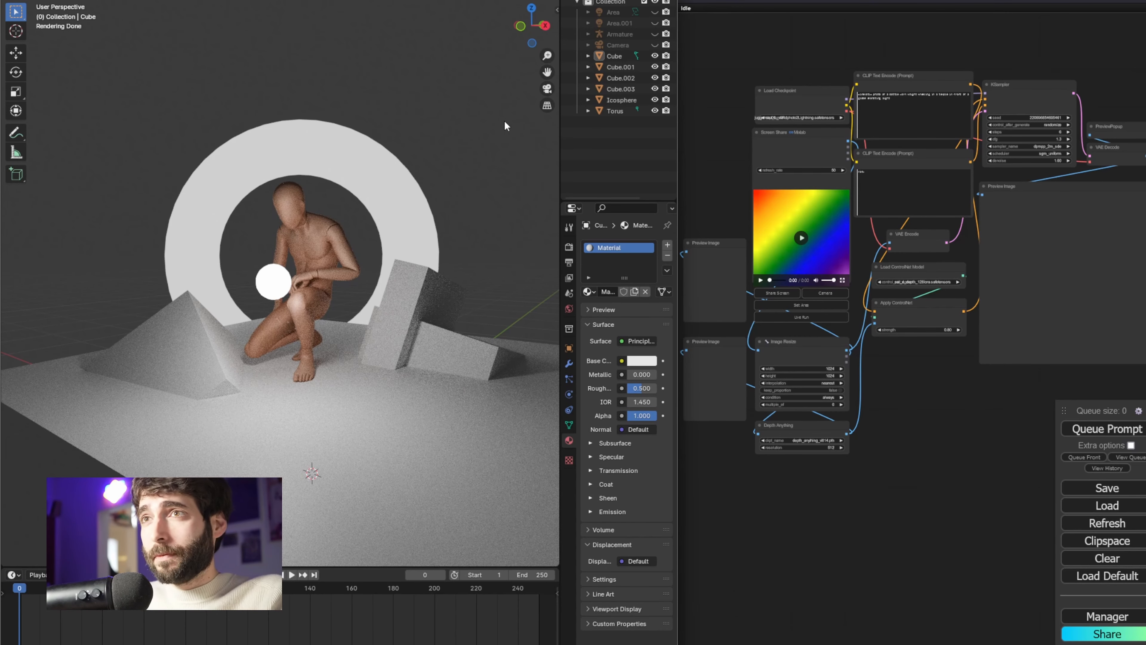
{"action": "left_click", "coordinate": [569, 247]}
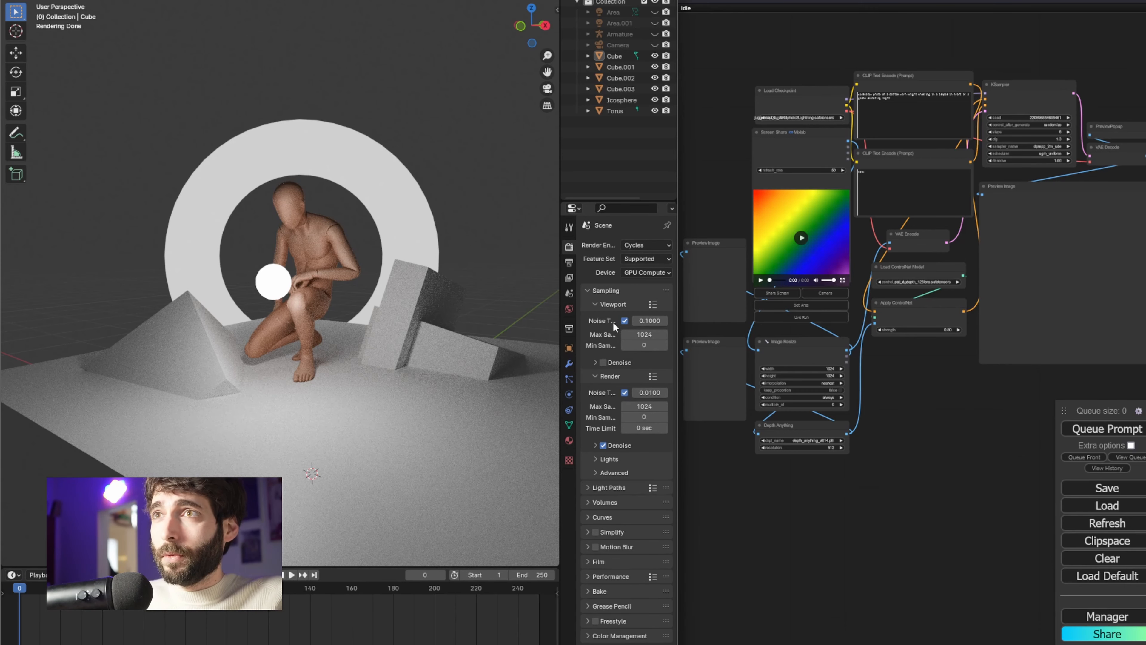
{"action": "left_click", "coordinate": [646, 245]}
{"action": "left_click", "coordinate": [637, 284]}
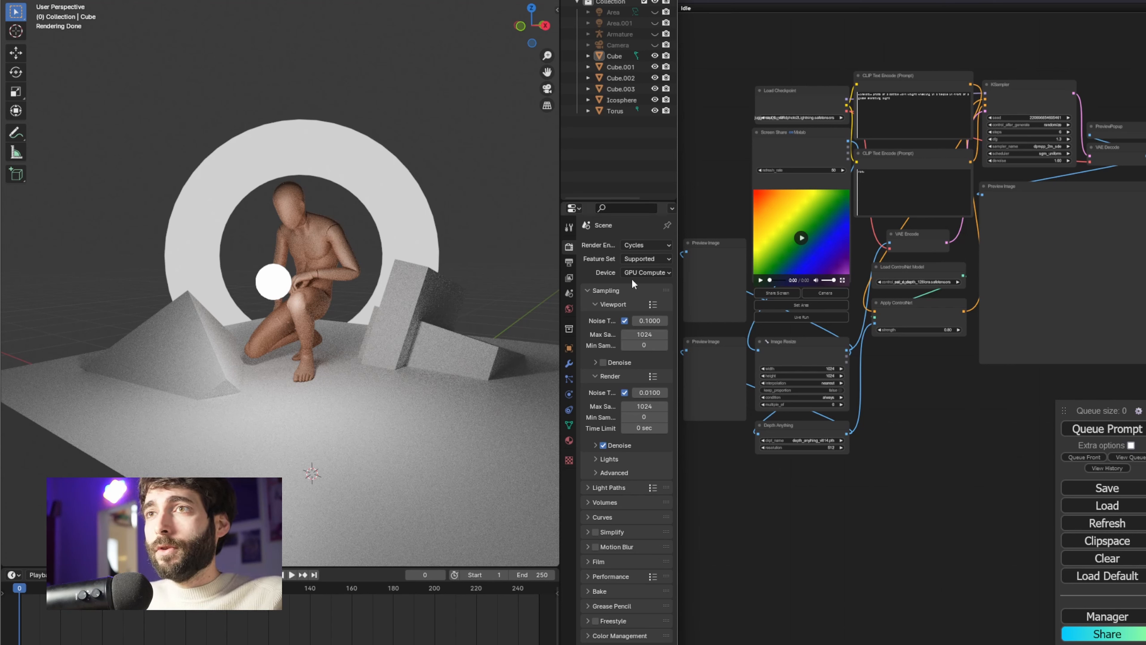
Step: Limit the viewport sampling to a maximum of 512 samples
{"action": "left_click", "coordinate": [643, 334]}
{"action": "type", "text": "512"}
{"action": "key", "text": "Return"}
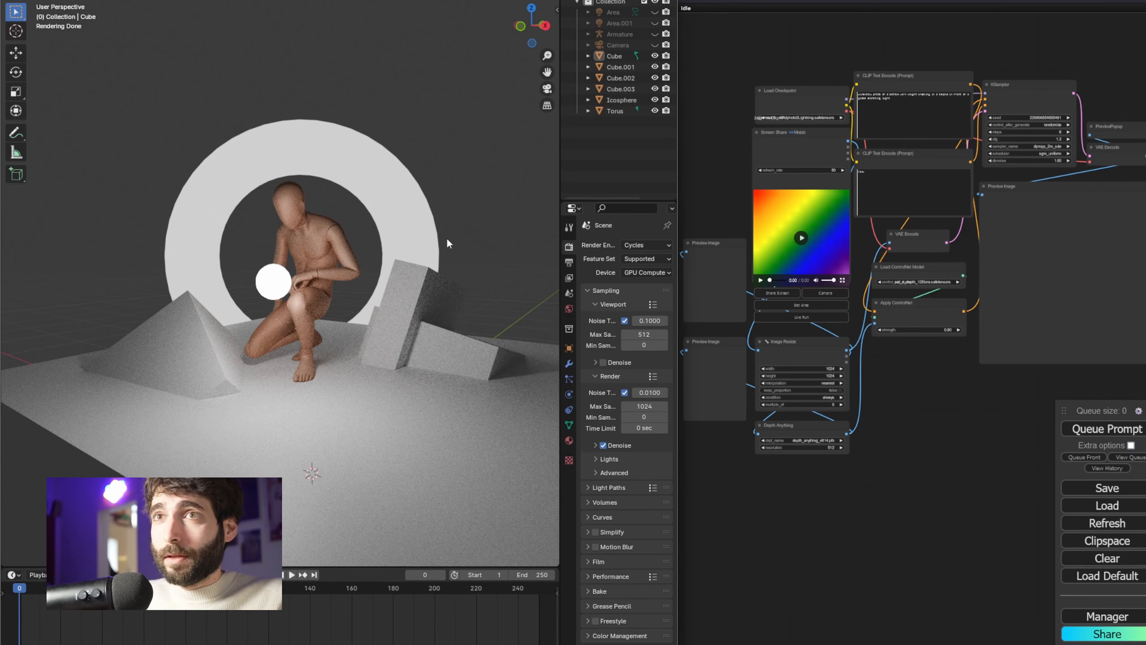
Step: Examine the ComfyUI text prompts and compare them with the kneeling figure and the glowing sphere in the Blender scene
{"action": "left_click_drag", "start_coordinate": [447, 238], "coordinate": [397, 285]}
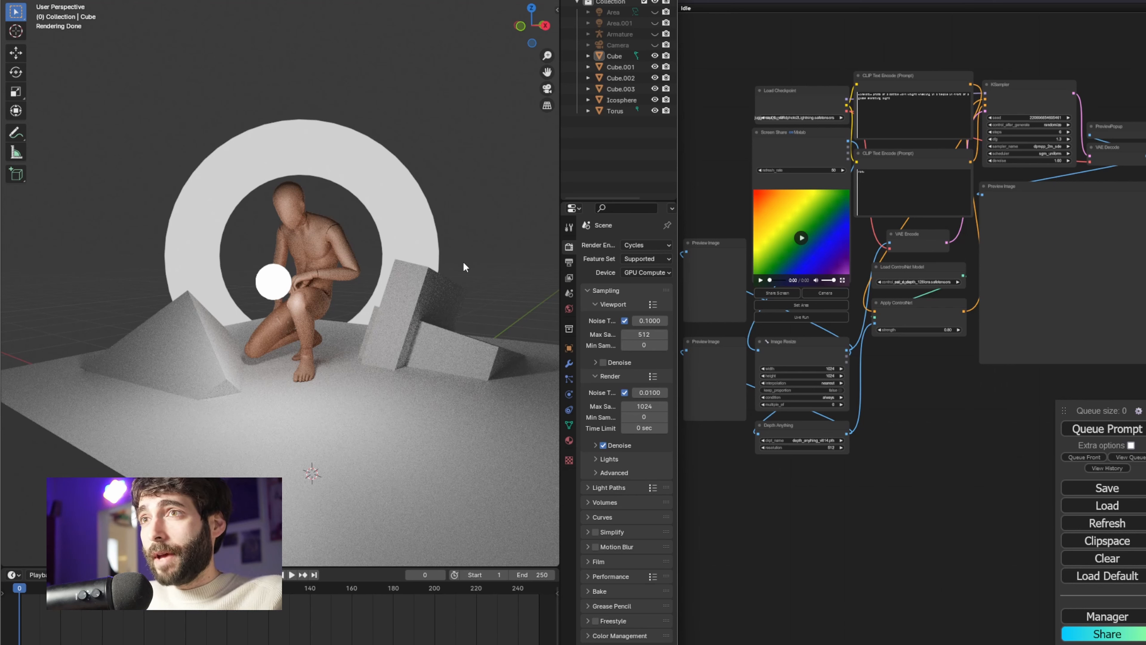
{"action": "scroll", "coordinate": [914, 360], "scroll_direction": "down", "scroll_amount": 1}
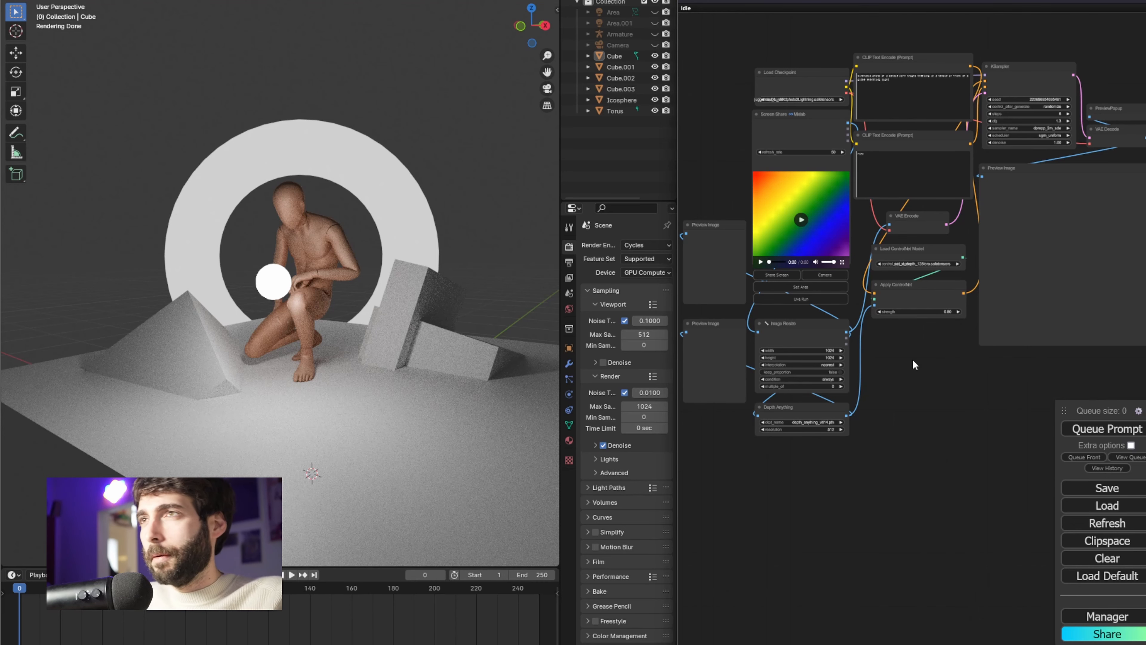
{"action": "scroll", "coordinate": [920, 271], "scroll_direction": "up", "scroll_amount": 5}
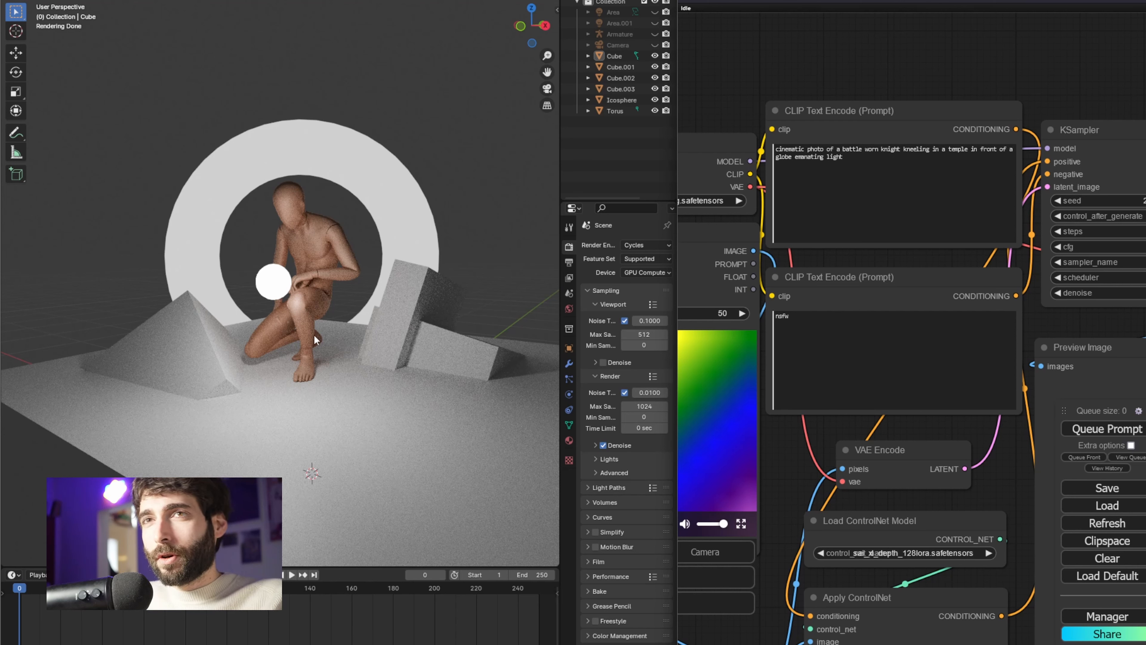
{"action": "left_click", "coordinate": [327, 238]}
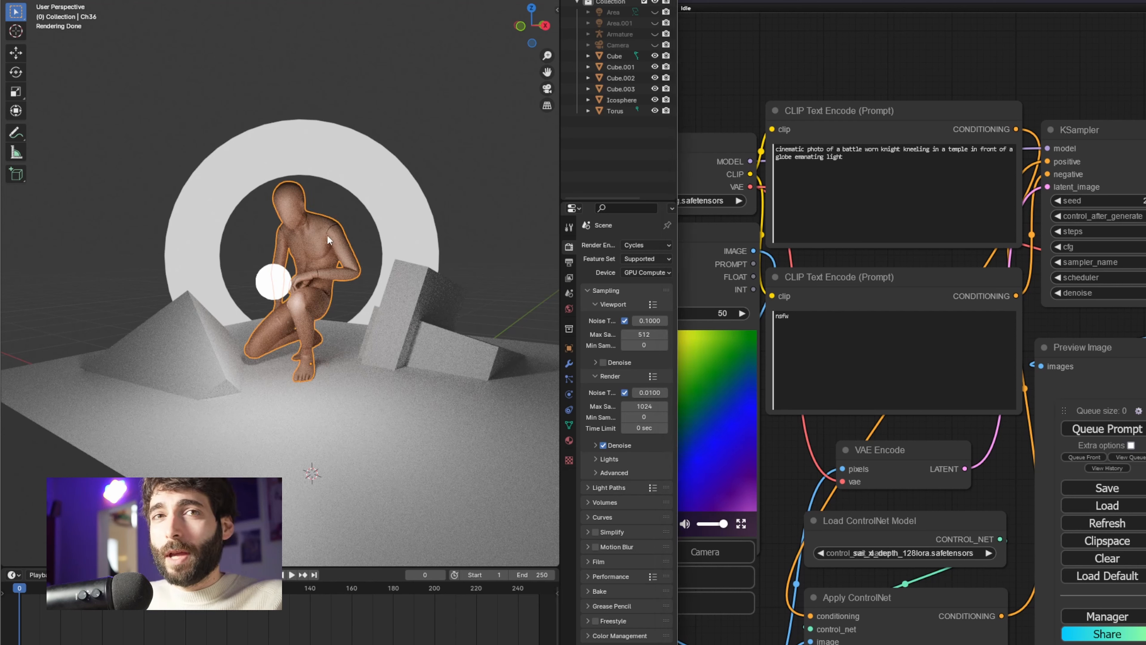
{"action": "left_click", "coordinate": [410, 124]}
{"action": "left_click", "coordinate": [273, 275]}
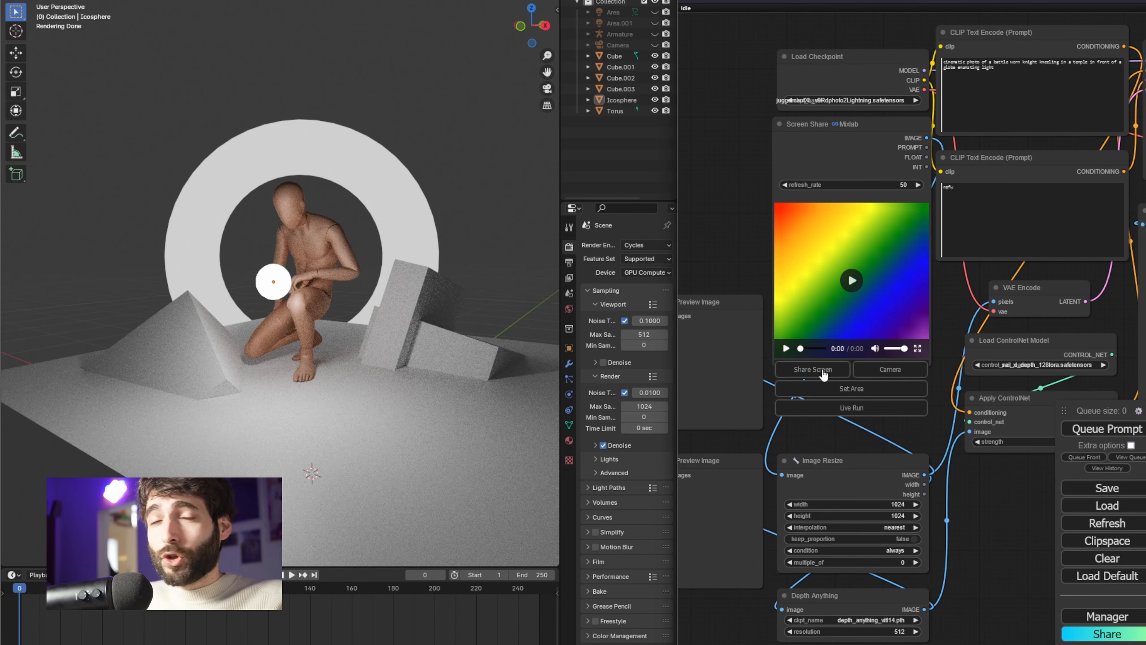
Step: Start screen sharing from the Mixlab Screen Share node, choose the Blender 4.0 window as the source and allow it
{"action": "left_click", "coordinate": [813, 370]}
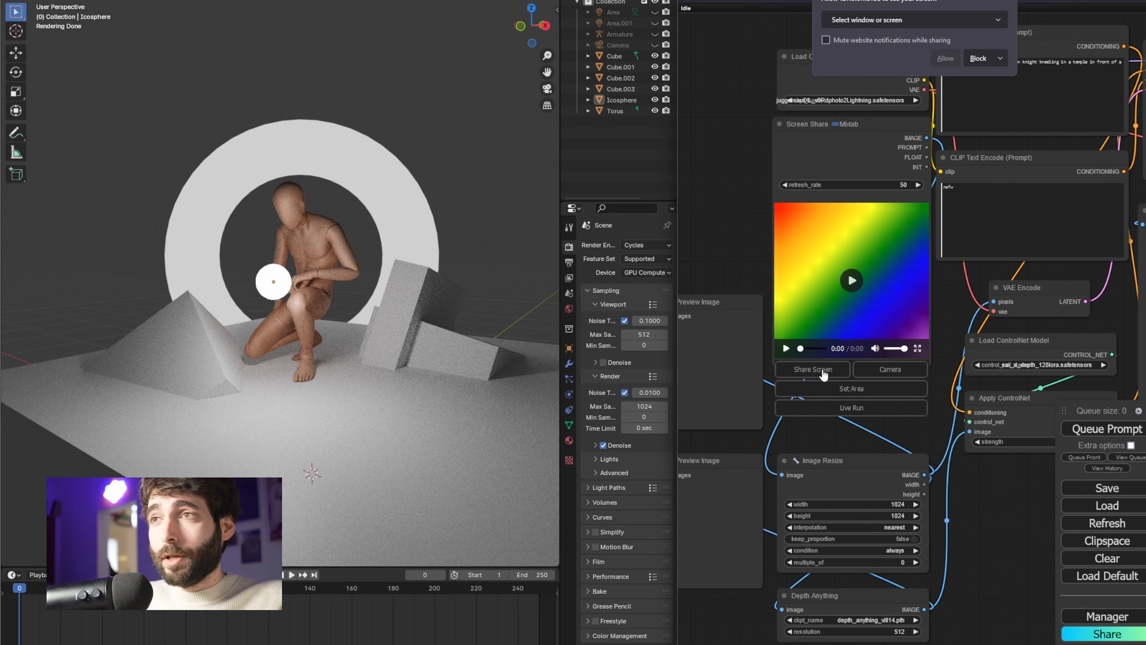
{"action": "left_click", "coordinate": [907, 22]}
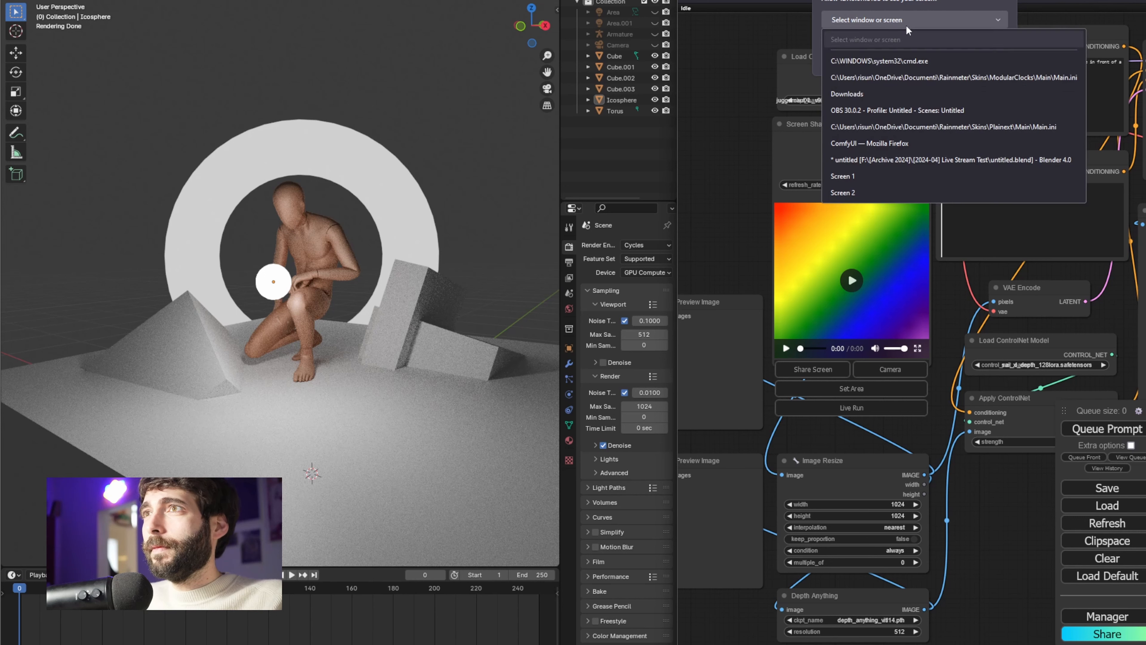
{"action": "left_click", "coordinate": [911, 159]}
{"action": "left_click", "coordinate": [945, 200]}
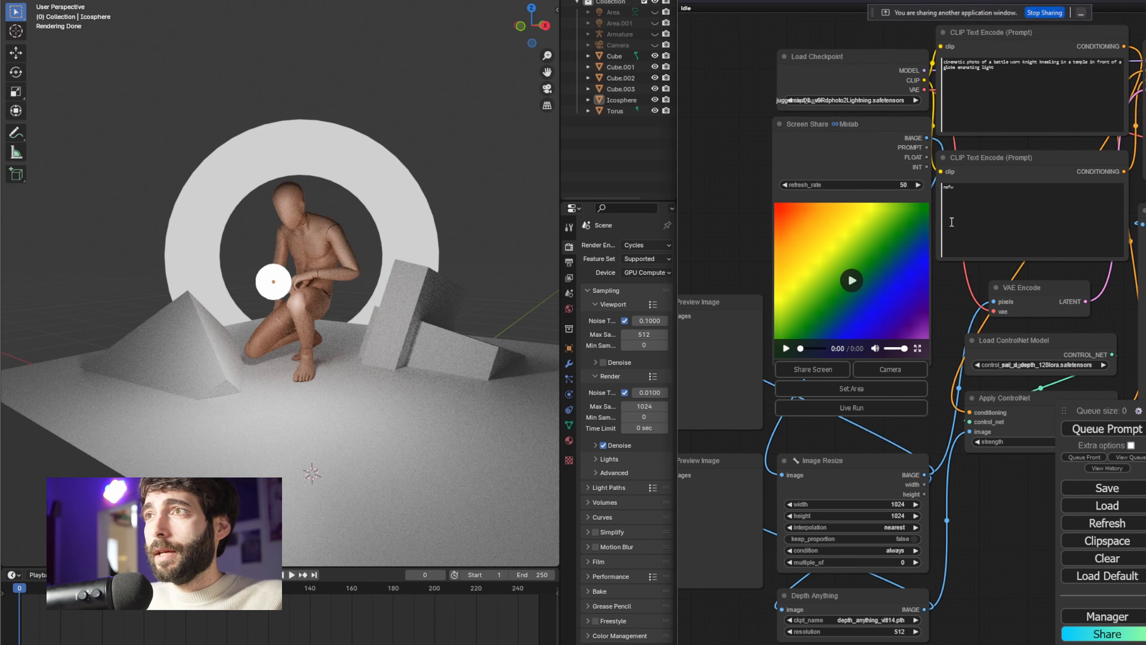
Step: Set the capture area to a square around the kneeling figure and ring, and start the Screen Share node's live run
{"action": "left_click", "coordinate": [851, 389]}
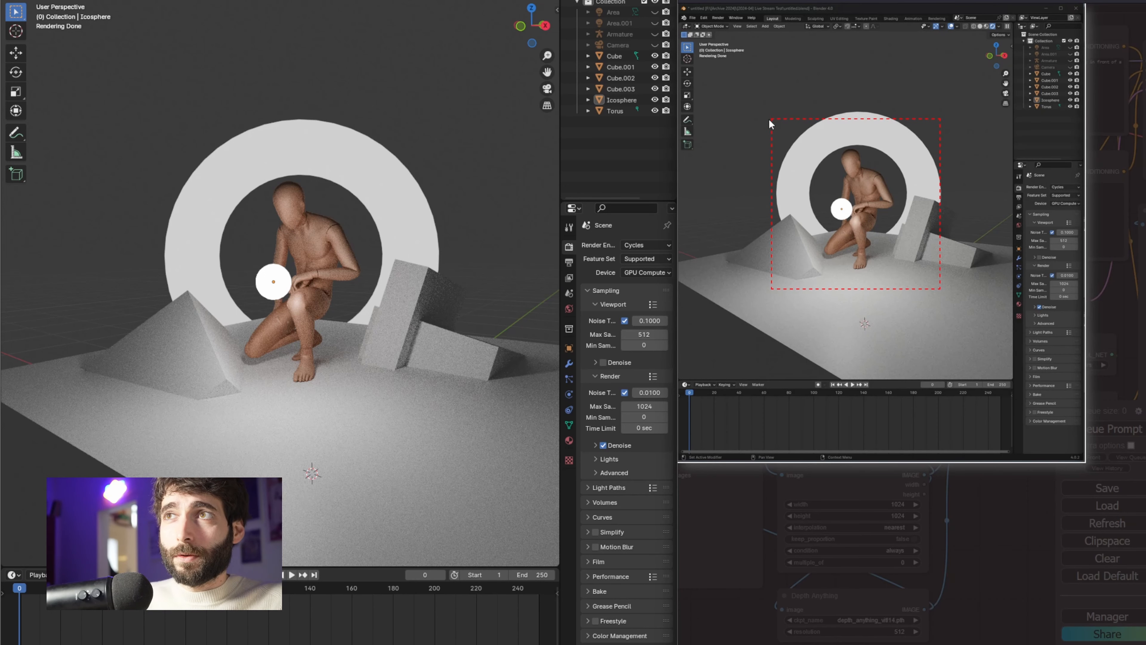
{"action": "left_click", "coordinate": [895, 306]}
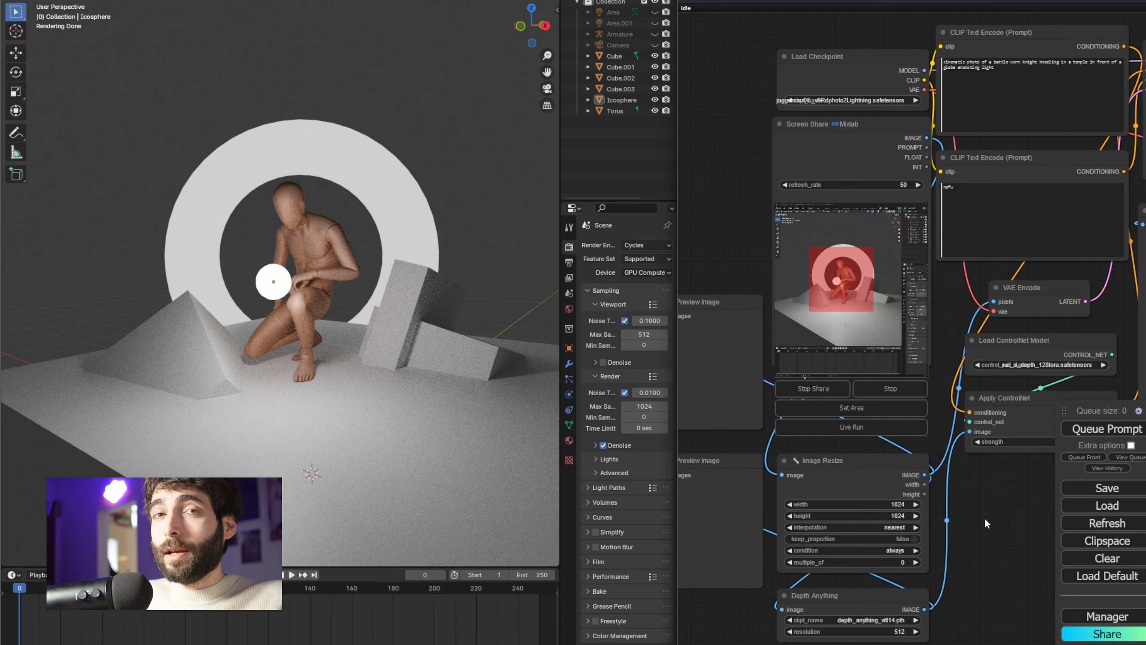
{"action": "left_click", "coordinate": [880, 428]}
{"action": "scroll", "coordinate": [896, 417], "scroll_direction": "down", "scroll_amount": 4}
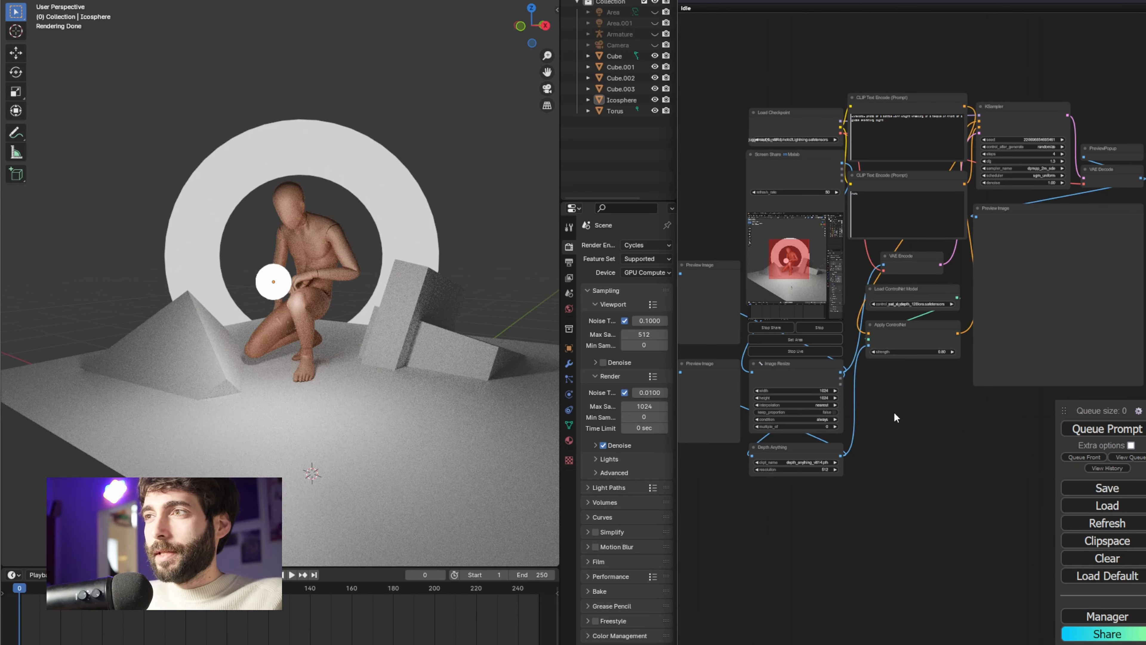
Step: Select the ring and ground plane in Blender, clear the selection, and orbit around the figure to feed changed views to the live generation
{"action": "left_click", "coordinate": [507, 202]}
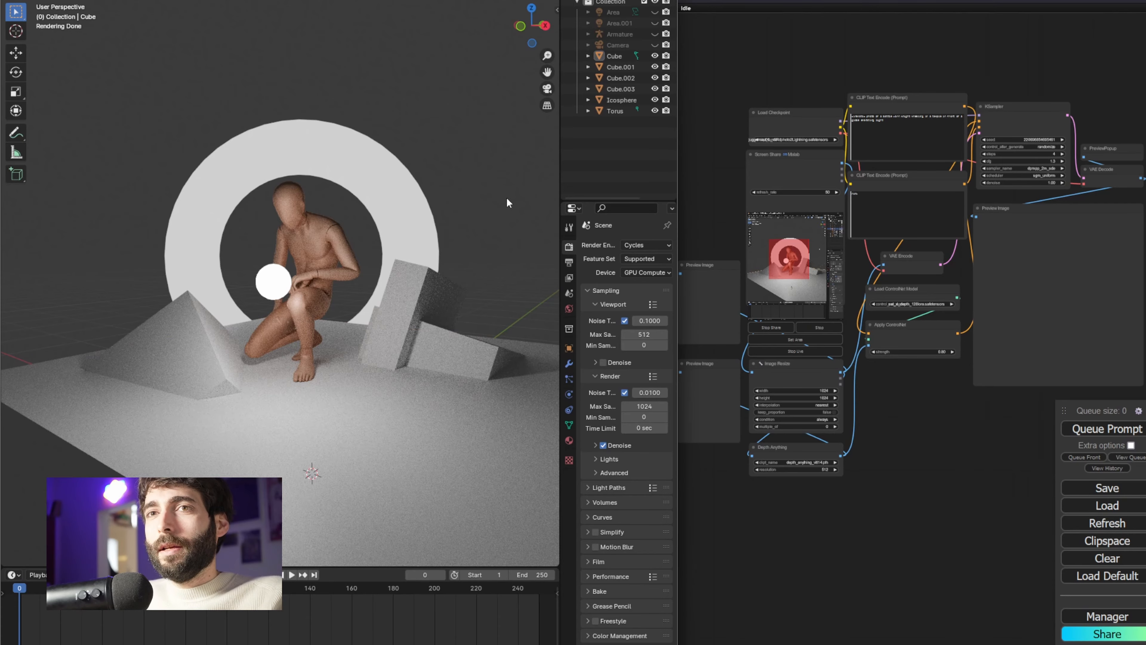
{"action": "left_click", "coordinate": [375, 209]}
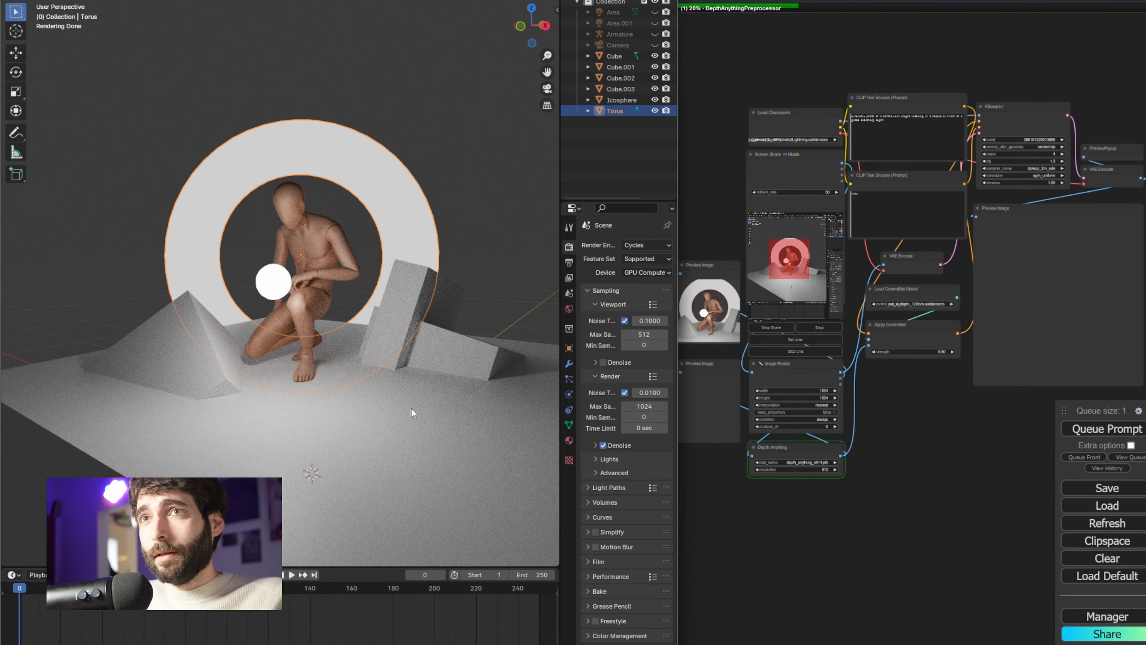
{"action": "mouse_move", "coordinate": [411, 407]}
{"action": "left_mouse_down"}
{"action": "mouse_move", "coordinate": [506, 415]}
{"action": "mouse_move", "coordinate": [392, 412]}
{"action": "left_mouse_up"}
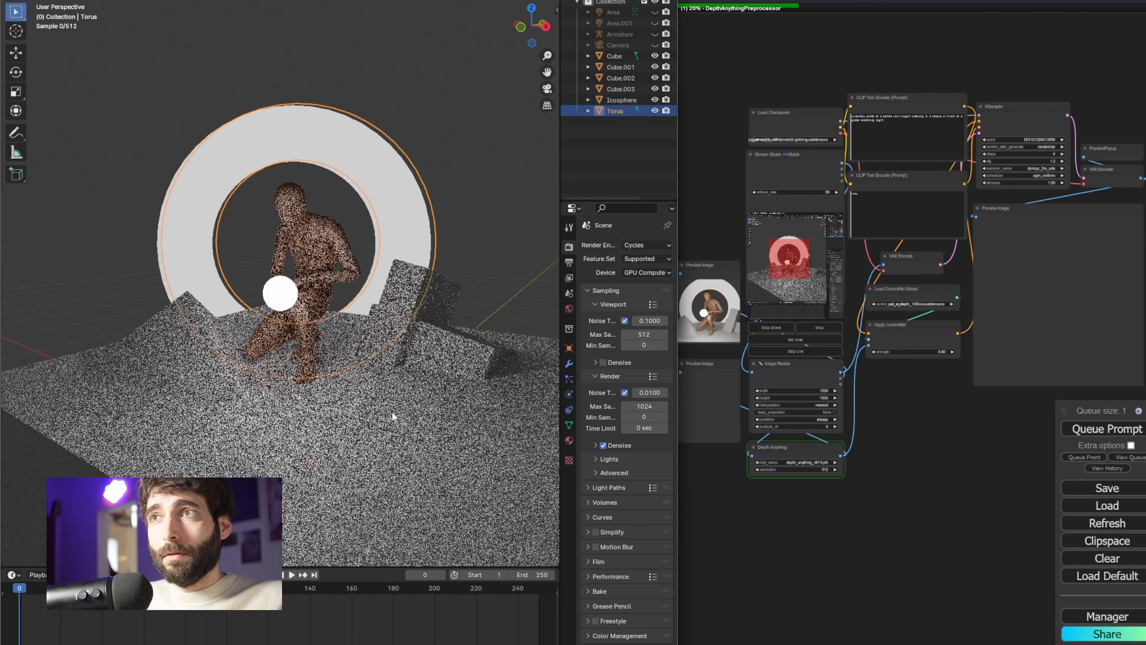
{"action": "left_click", "coordinate": [486, 217]}
{"action": "left_click", "coordinate": [378, 339]}
{"action": "left_click", "coordinate": [362, 372]}
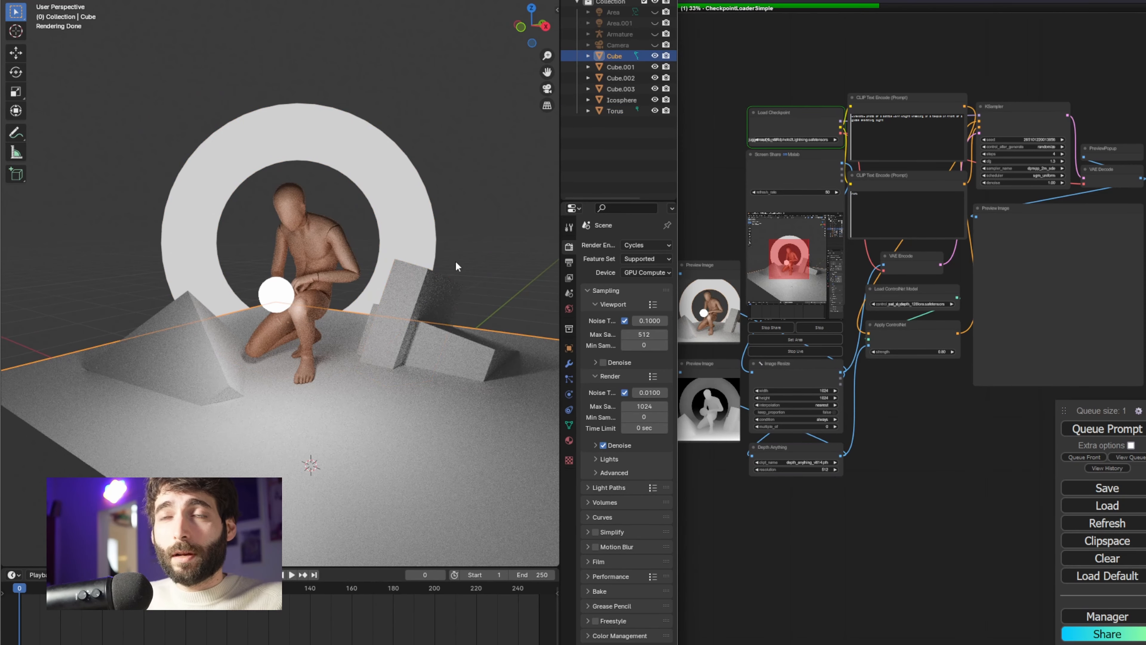
{"action": "left_click", "coordinate": [480, 197]}
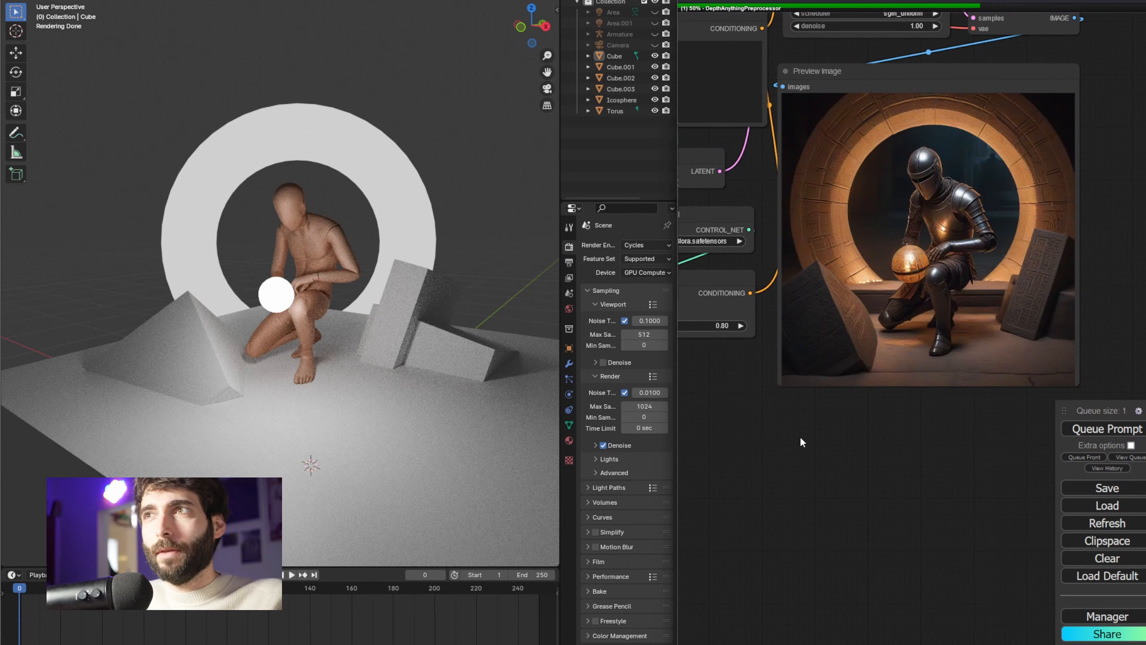
{"action": "left_click_drag", "start_coordinate": [312, 355], "coordinate": [290, 342]}
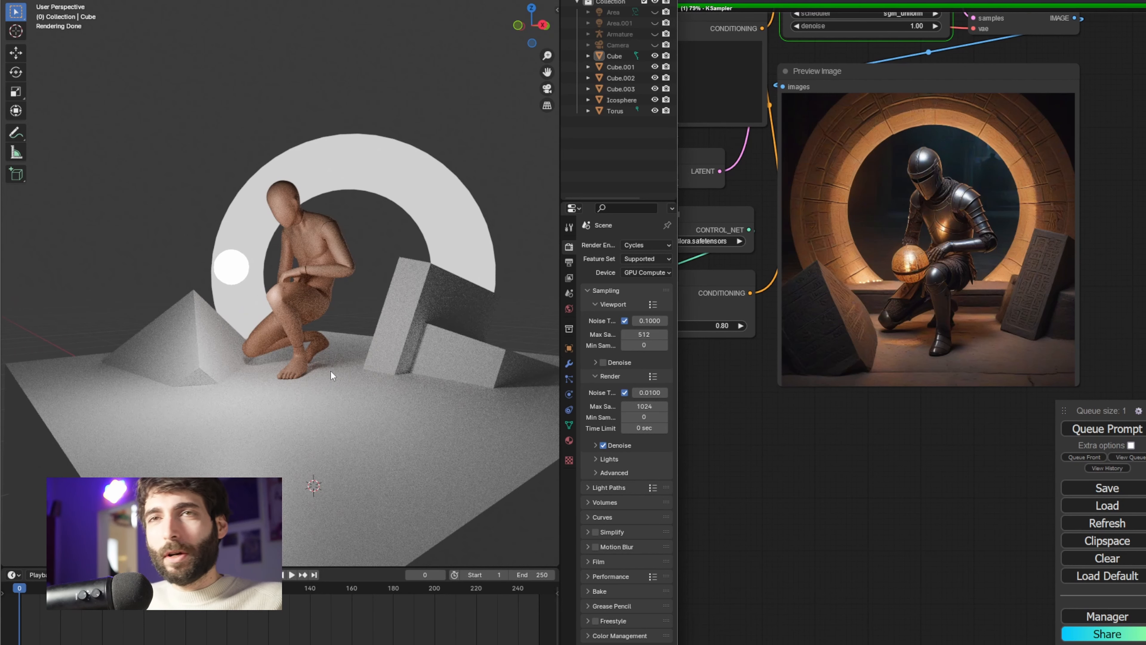
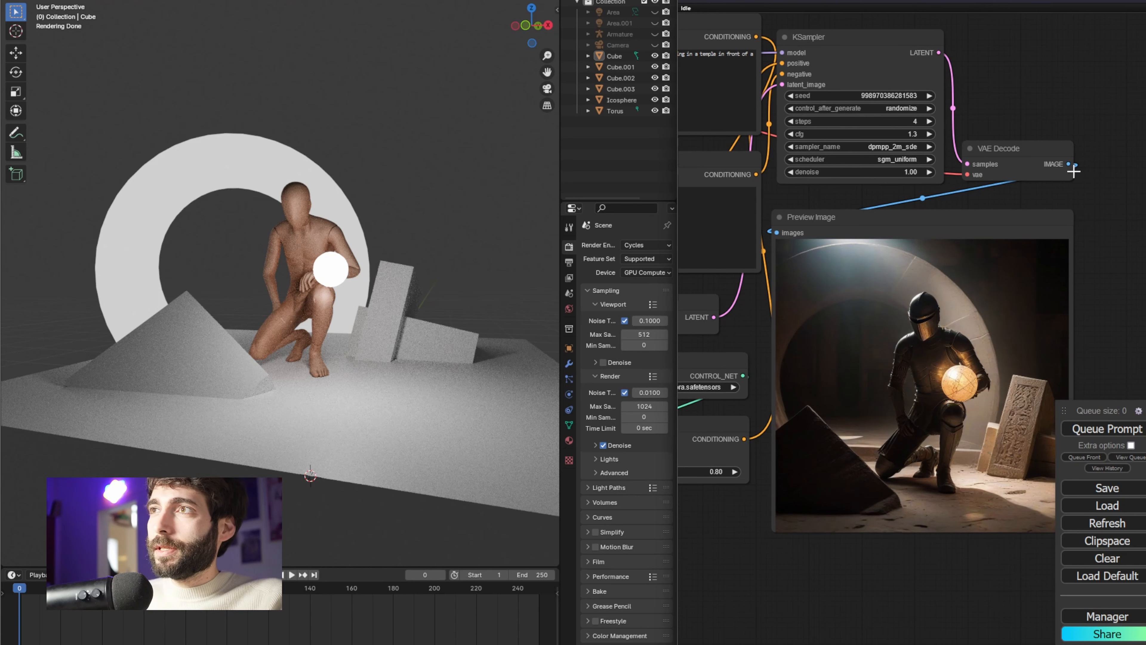
Step: Add a PreviewPopup node fed by the VAE Decode image output and place it just above the VAE Decode node
{"action": "left_click_drag", "start_coordinate": [1070, 174], "coordinate": [1085, 205]}
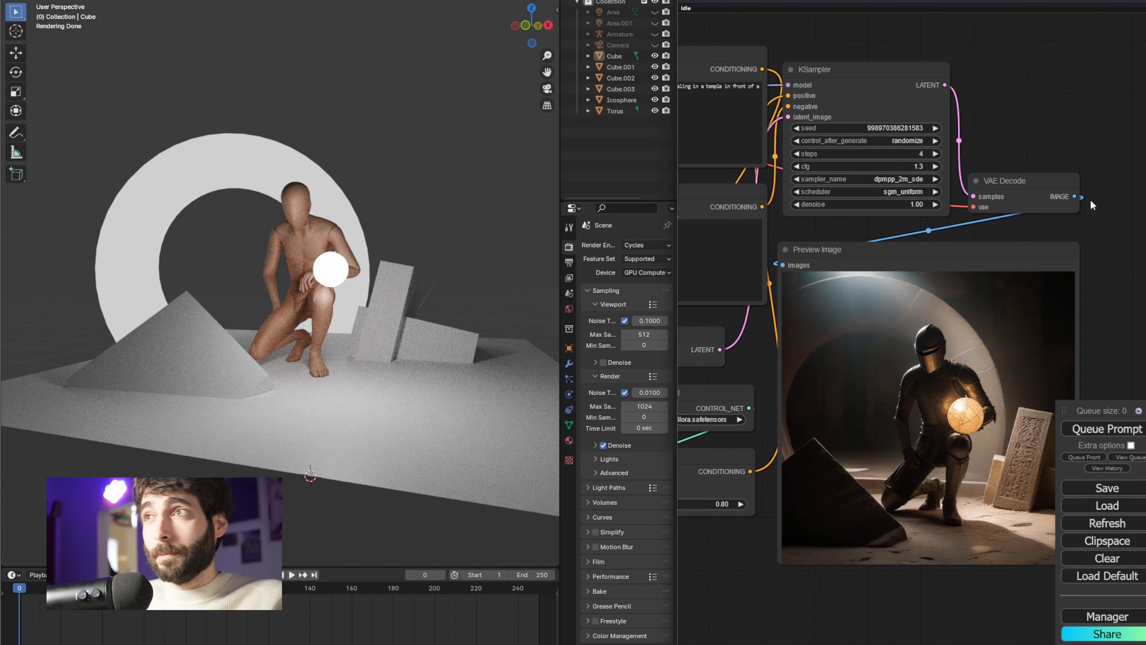
{"action": "left_click_drag", "start_coordinate": [1076, 197], "coordinate": [992, 131]}
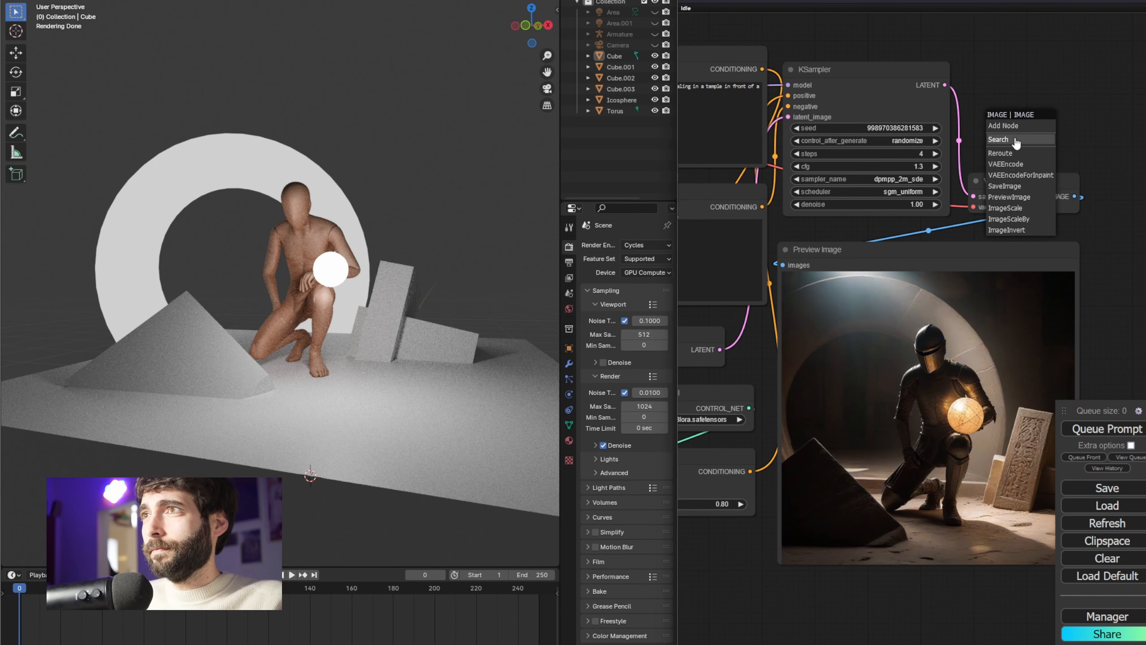
{"action": "left_click", "coordinate": [1006, 142]}
{"action": "type", "text": "popup"}
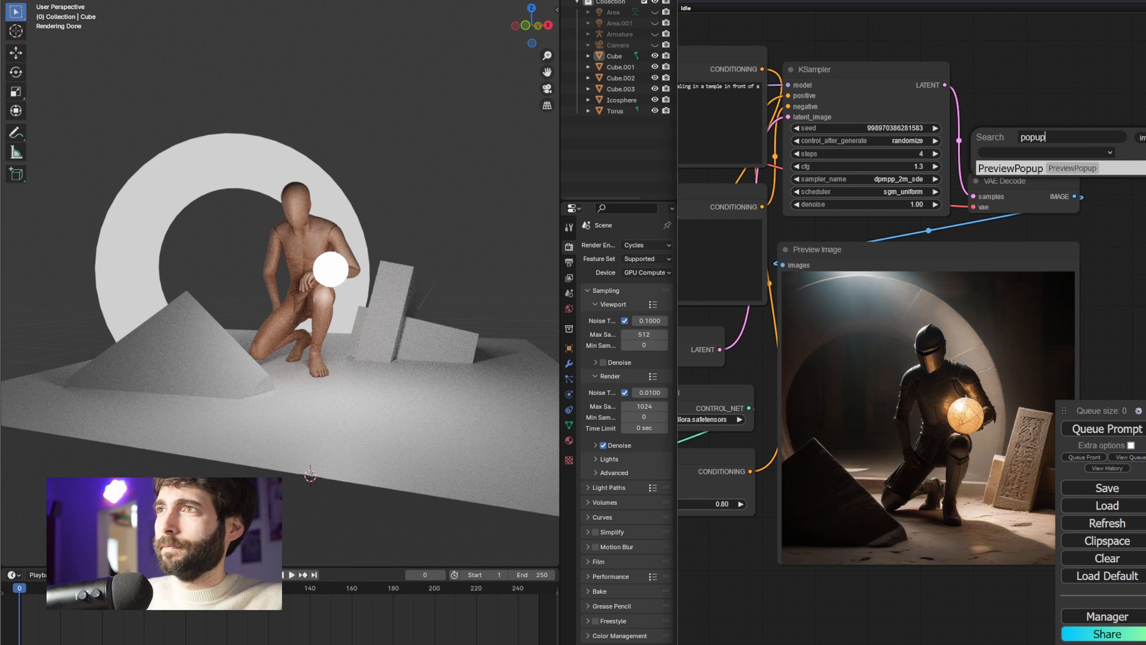
{"action": "key", "text": "Return"}
{"action": "left_click_drag", "start_coordinate": [1034, 144], "coordinate": [991, 150]}
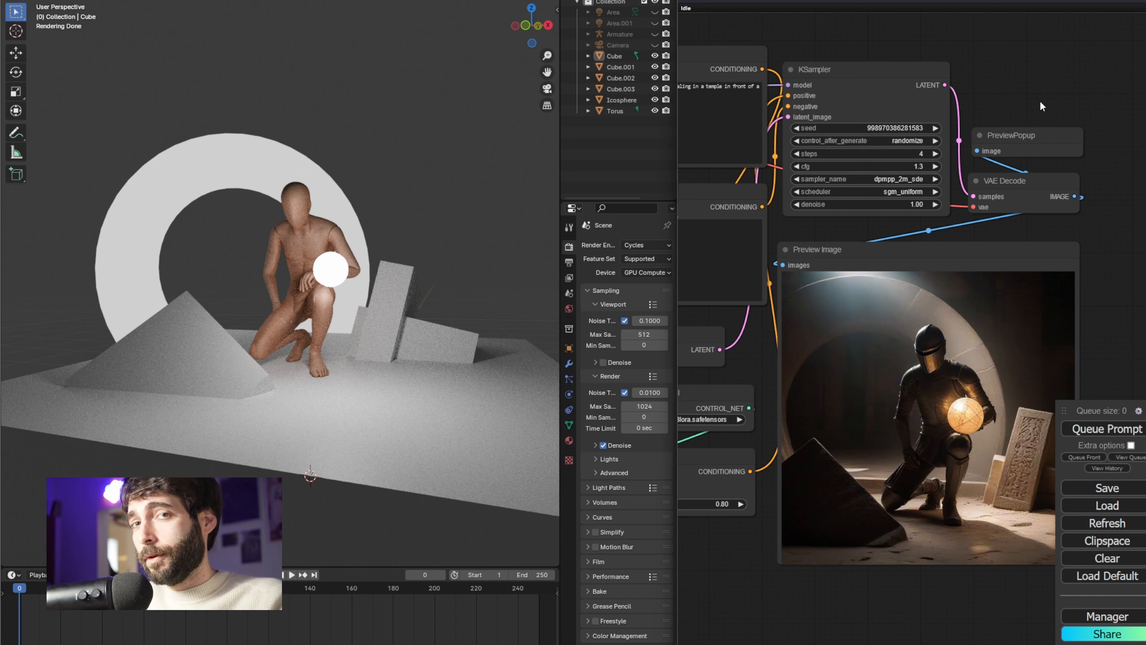
{"action": "left_click", "coordinate": [1061, 137]}
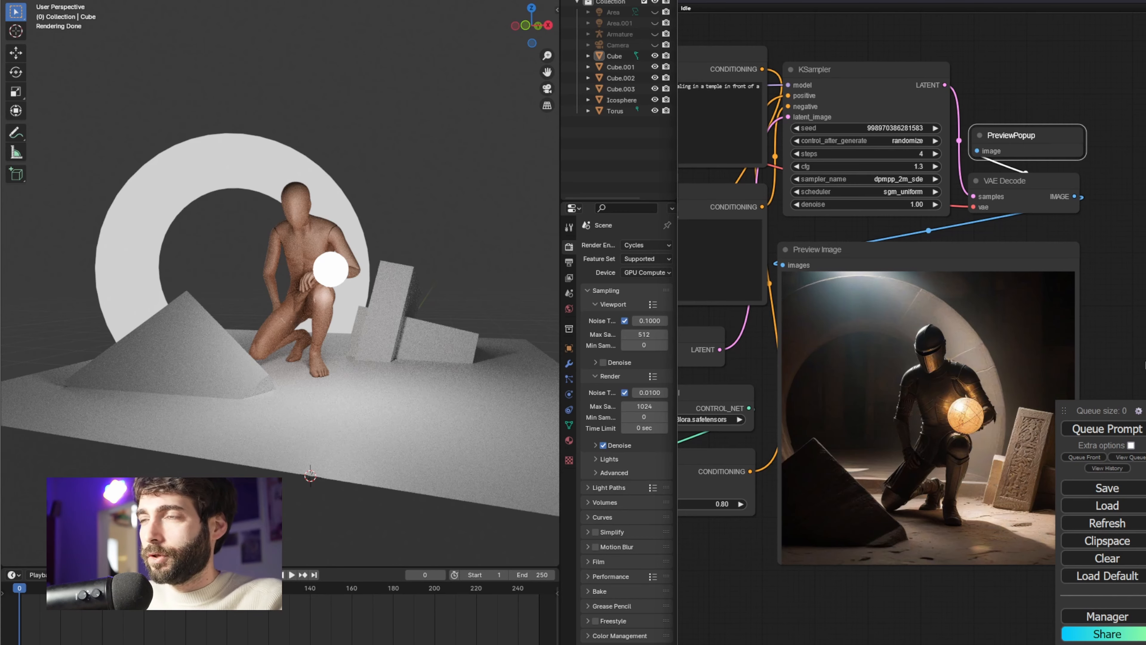
Step: Orbit the Blender scene to trigger a live generation, then shrink the LIVE Show popup and park it below the kneeling figure
{"action": "left_click_drag", "start_coordinate": [295, 355], "coordinate": [316, 348]}
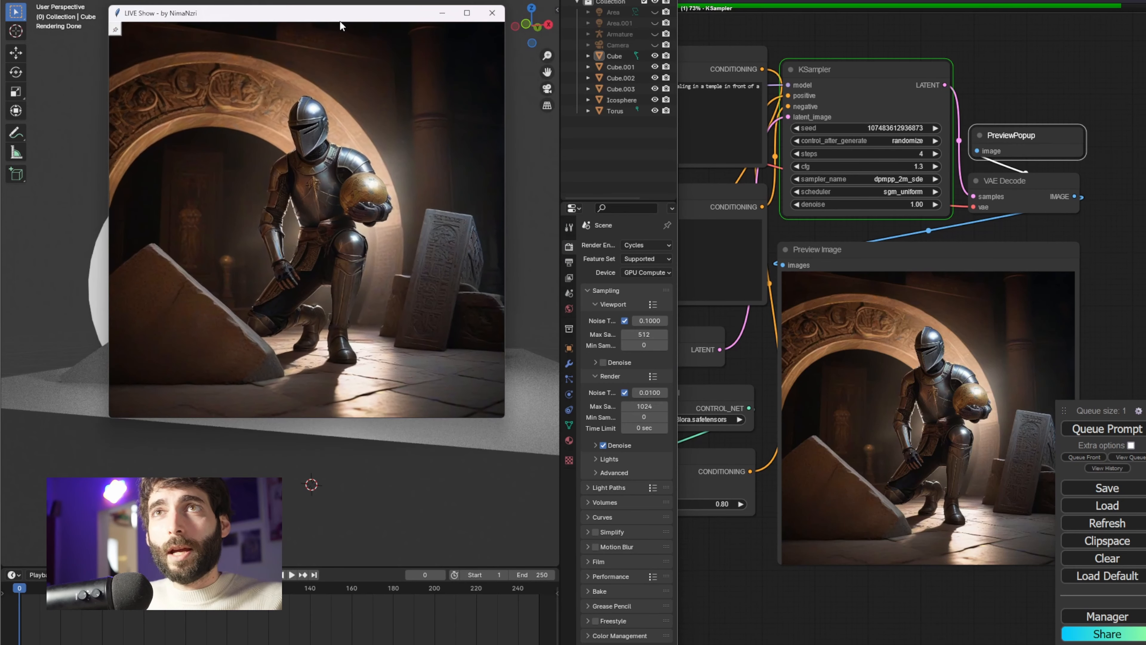
{"action": "left_click_drag", "start_coordinate": [367, 30], "coordinate": [354, 94]}
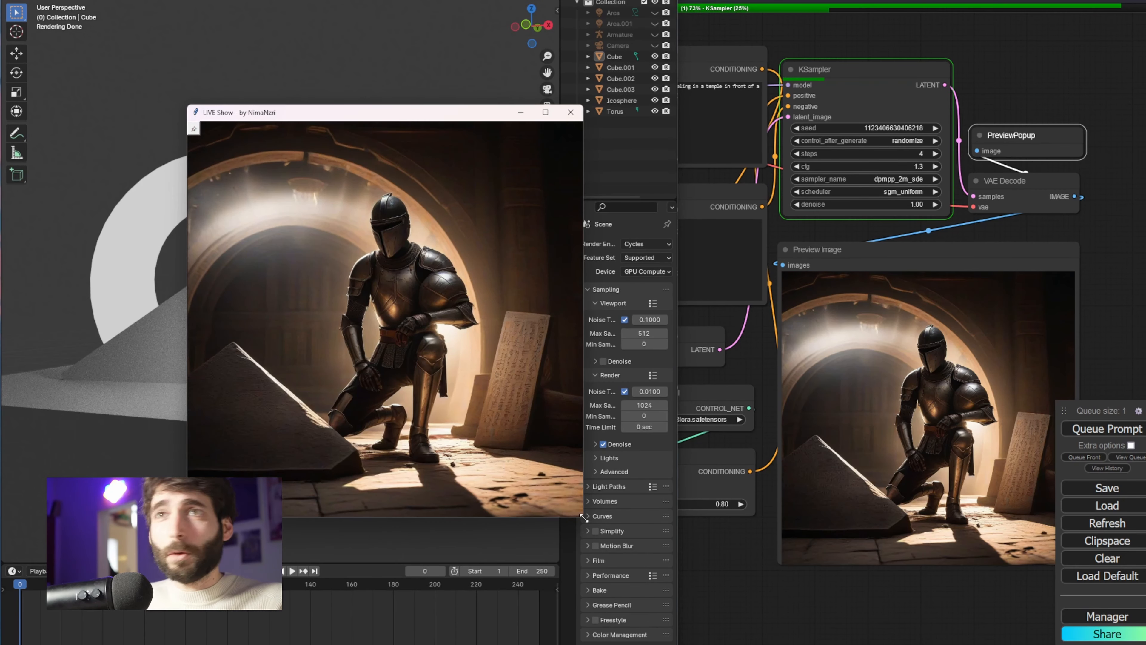
{"action": "left_click_drag", "start_coordinate": [583, 518], "coordinate": [426, 341]}
{"action": "left_click_drag", "start_coordinate": [307, 123], "coordinate": [432, 418]}
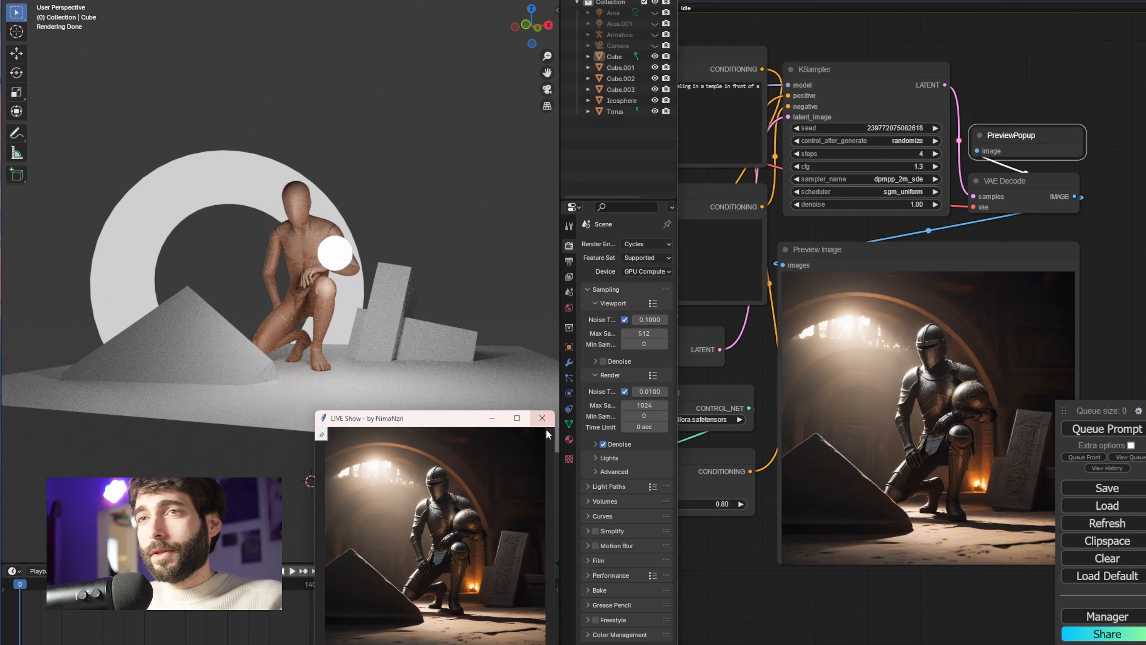
Step: Close the LIVE Show popup and stop the Screen Share node's screen capture
{"action": "left_click", "coordinate": [546, 426]}
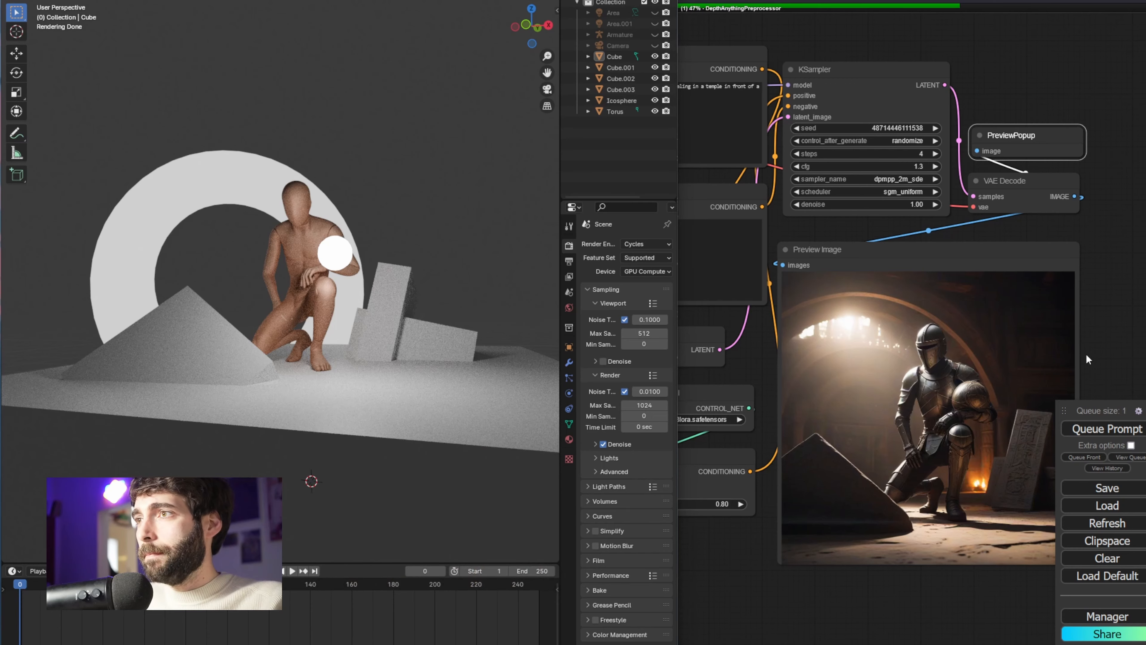
{"action": "left_click_drag", "start_coordinate": [769, 318], "coordinate": [1145, 331]}
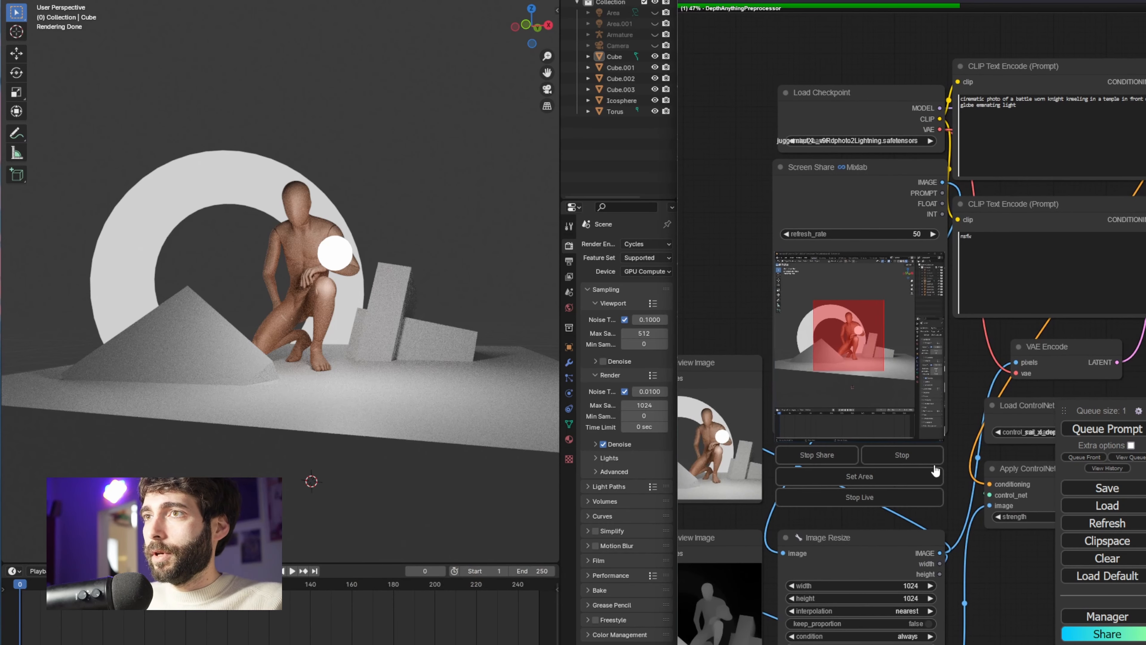
{"action": "left_click", "coordinate": [921, 457]}
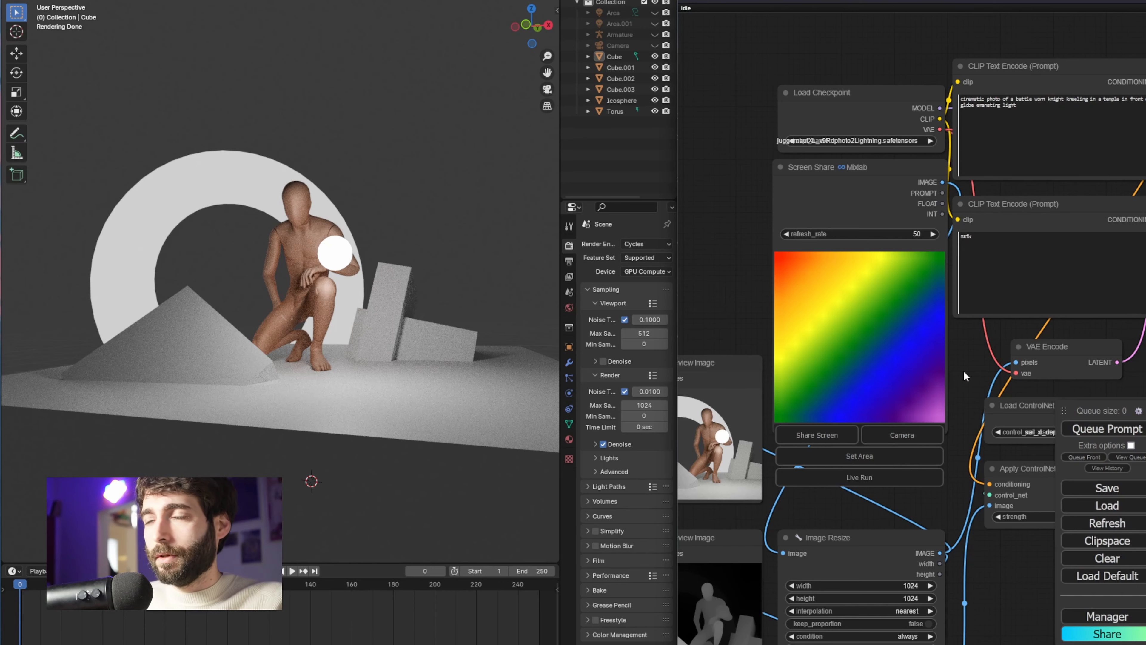
Step: In the HyperSDXL one-step workflow, share the Blender 4.0 window through the Screen Share node and allow the capture
{"action": "scroll", "coordinate": [954, 423], "scroll_direction": "down", "scroll_amount": 4}
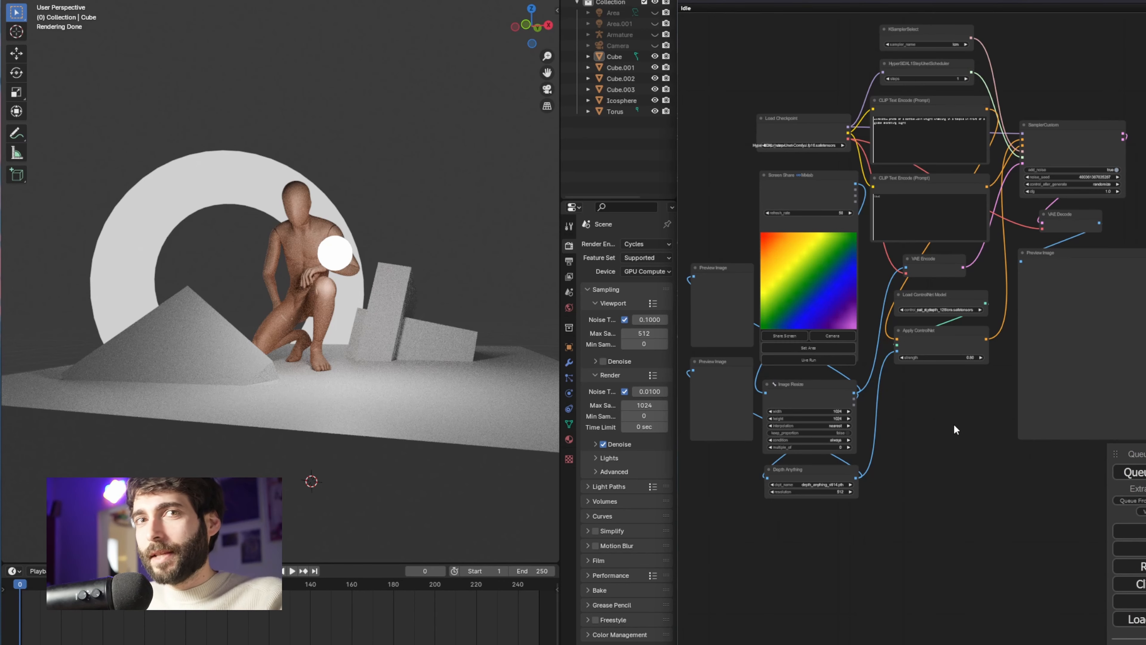
{"action": "scroll", "coordinate": [921, 79], "scroll_direction": "up", "scroll_amount": 10}
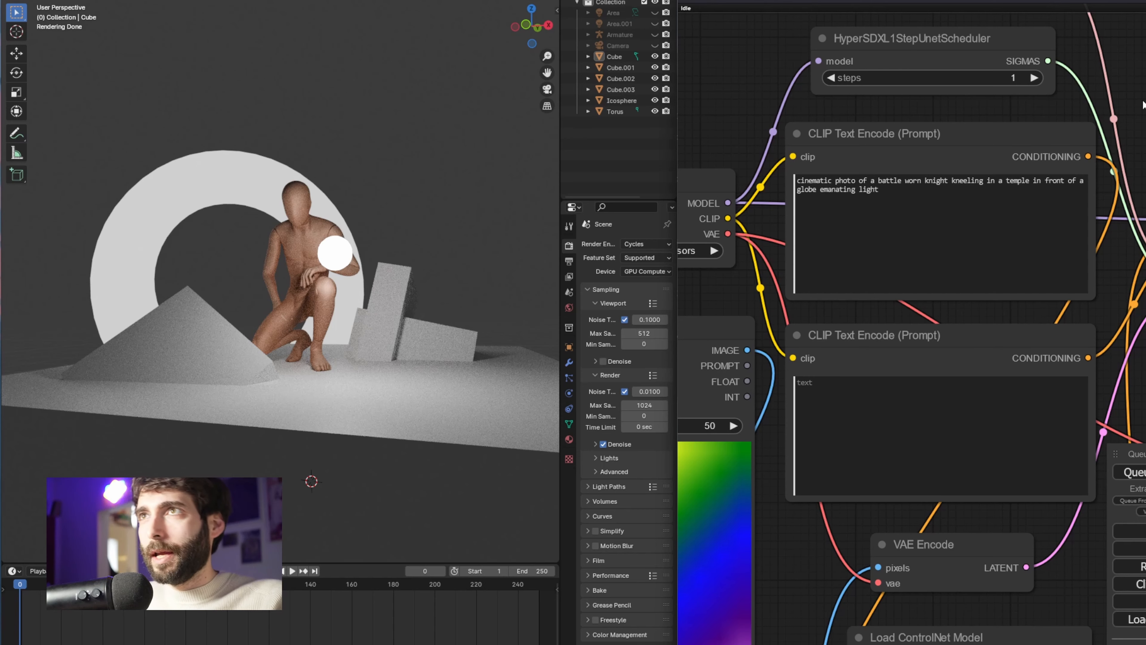
{"action": "scroll", "coordinate": [799, 202], "scroll_direction": "down", "scroll_amount": 5}
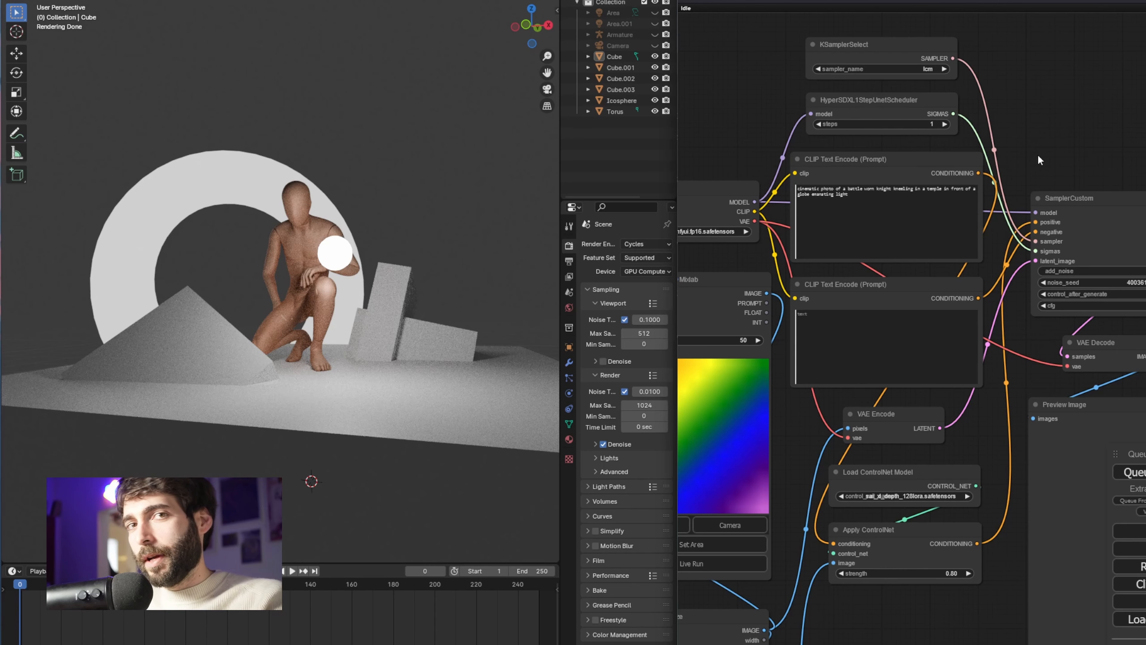
{"action": "left_click_drag", "start_coordinate": [1038, 155], "coordinate": [1145, 67]}
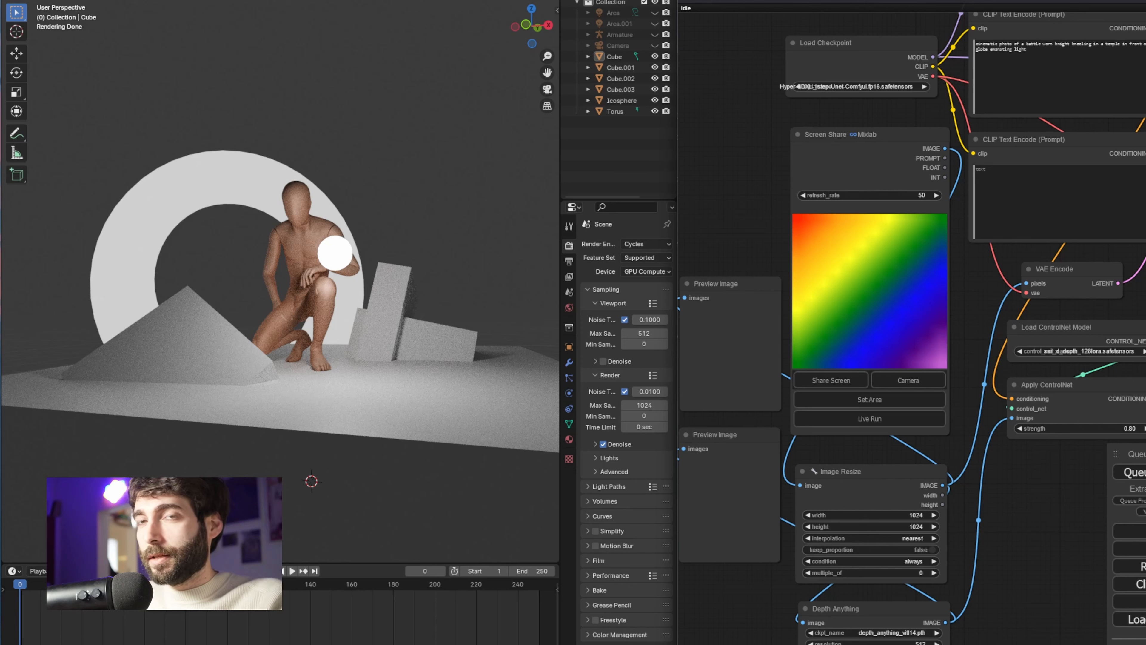
{"action": "left_click", "coordinate": [832, 383]}
{"action": "left_click", "coordinate": [938, 24]}
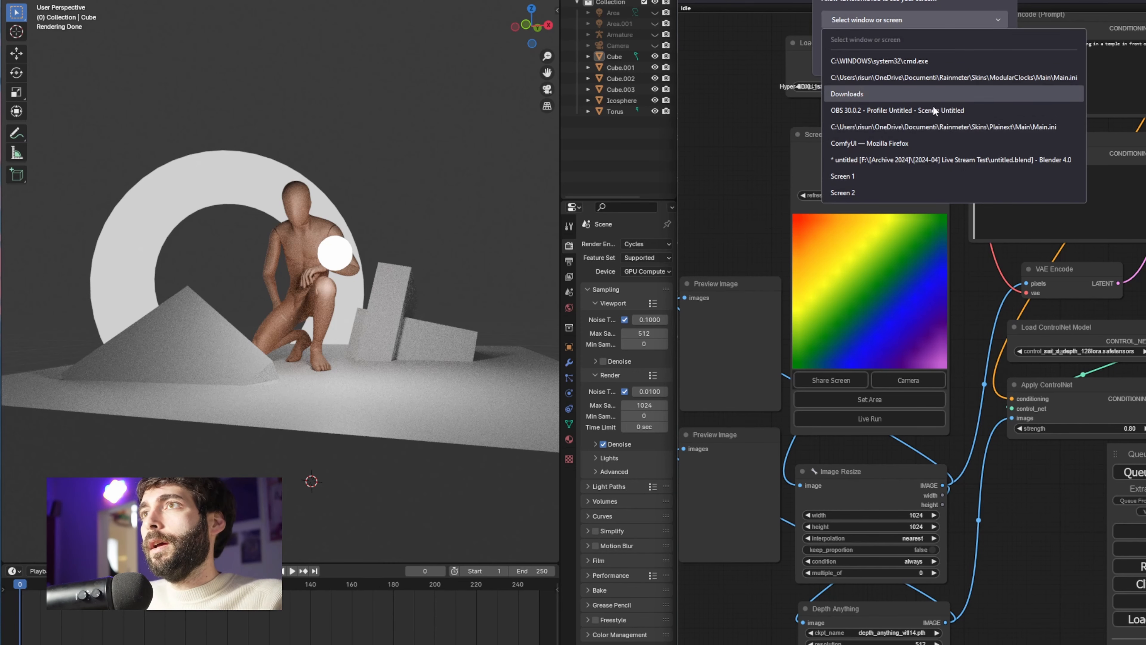
{"action": "left_click", "coordinate": [938, 163]}
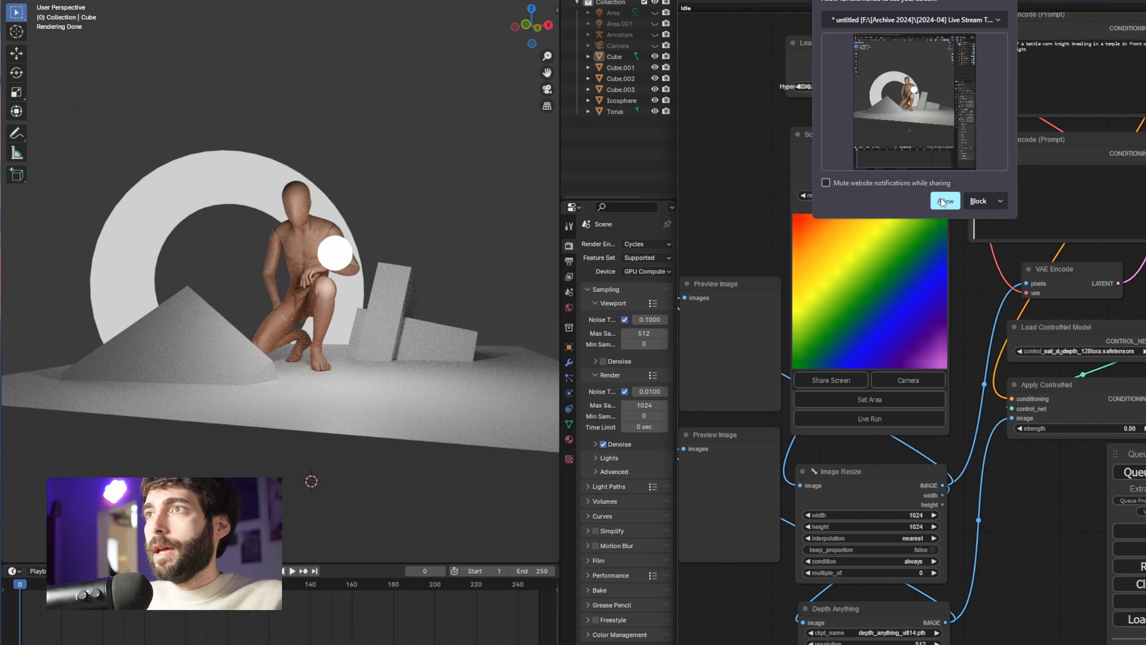
{"action": "left_click", "coordinate": [944, 198]}
Step: Set the capture area to a square around the kneeling figure and start the Screen Share node's live run
{"action": "left_click", "coordinate": [876, 417]}
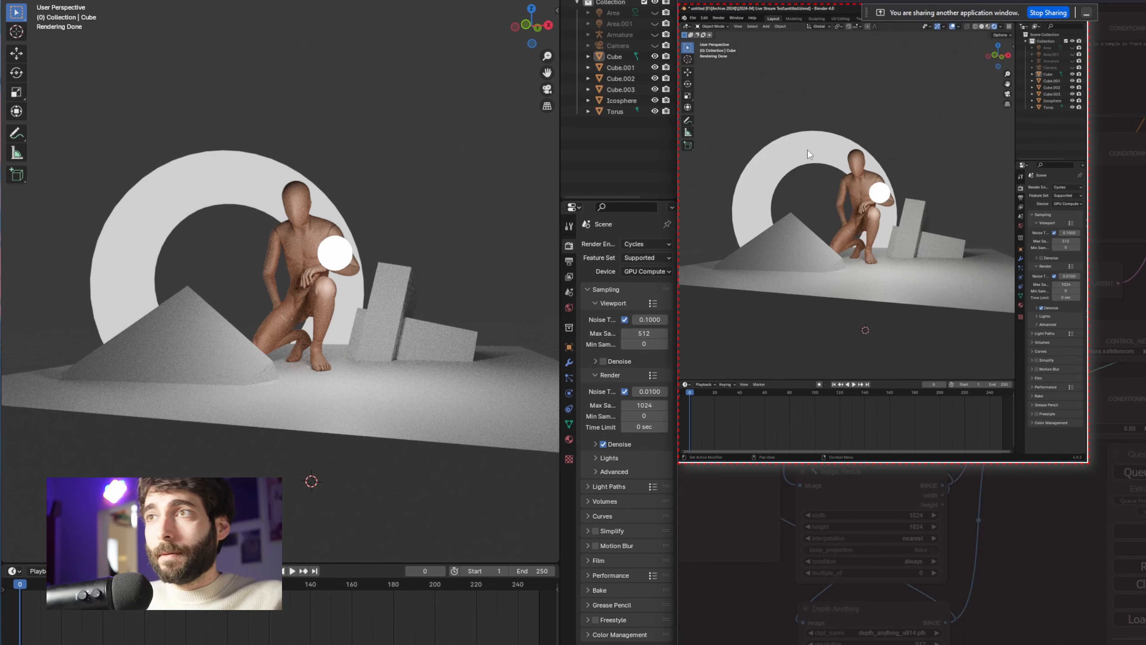
{"action": "left_click_drag", "start_coordinate": [776, 126], "coordinate": [937, 288]}
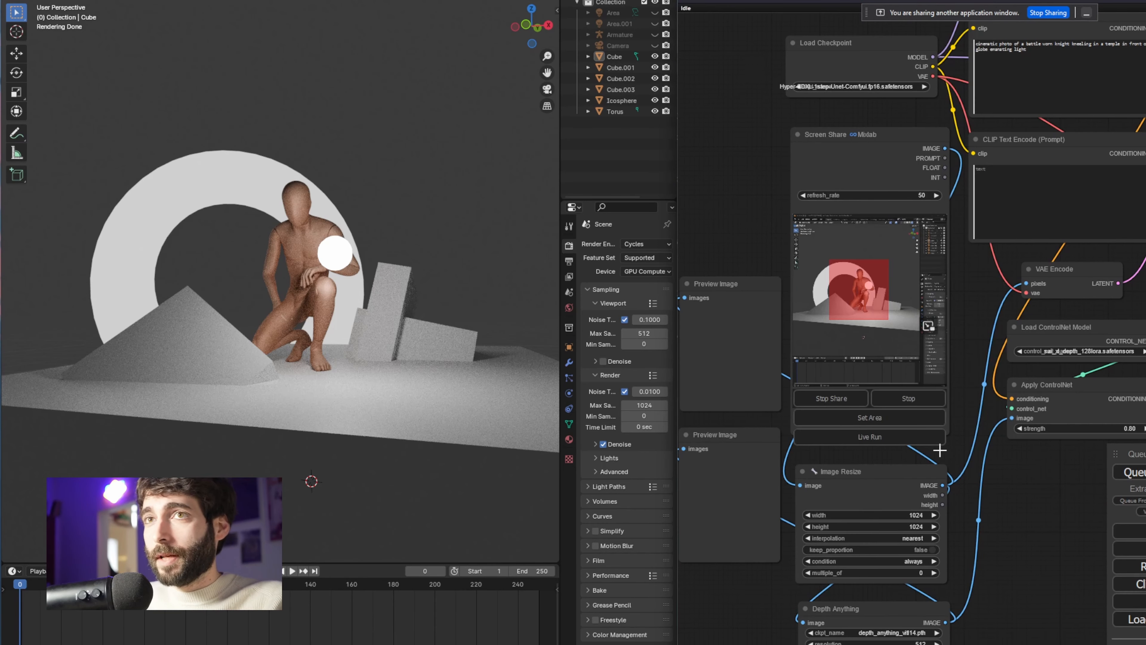
{"action": "left_click", "coordinate": [898, 443]}
Step: Examine the captured frame, the depth map and the generated knight image in the HyperSDXL workflow's preview nodes
{"action": "scroll", "coordinate": [1008, 456], "scroll_direction": "down", "scroll_amount": 5}
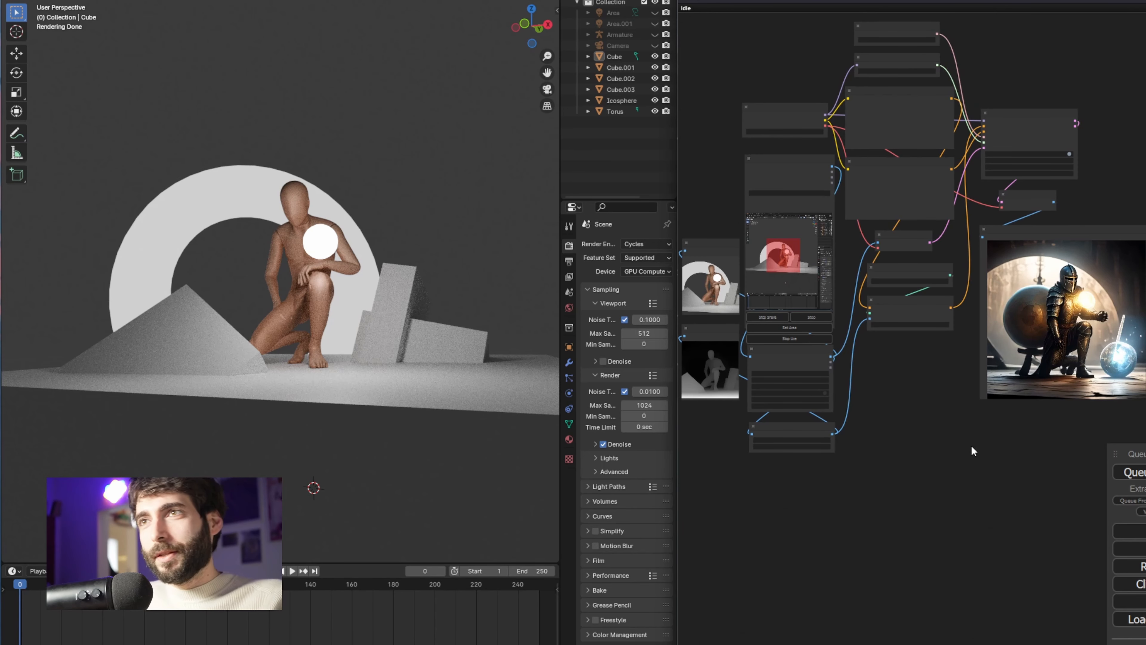
{"action": "left_click", "coordinate": [700, 240]}
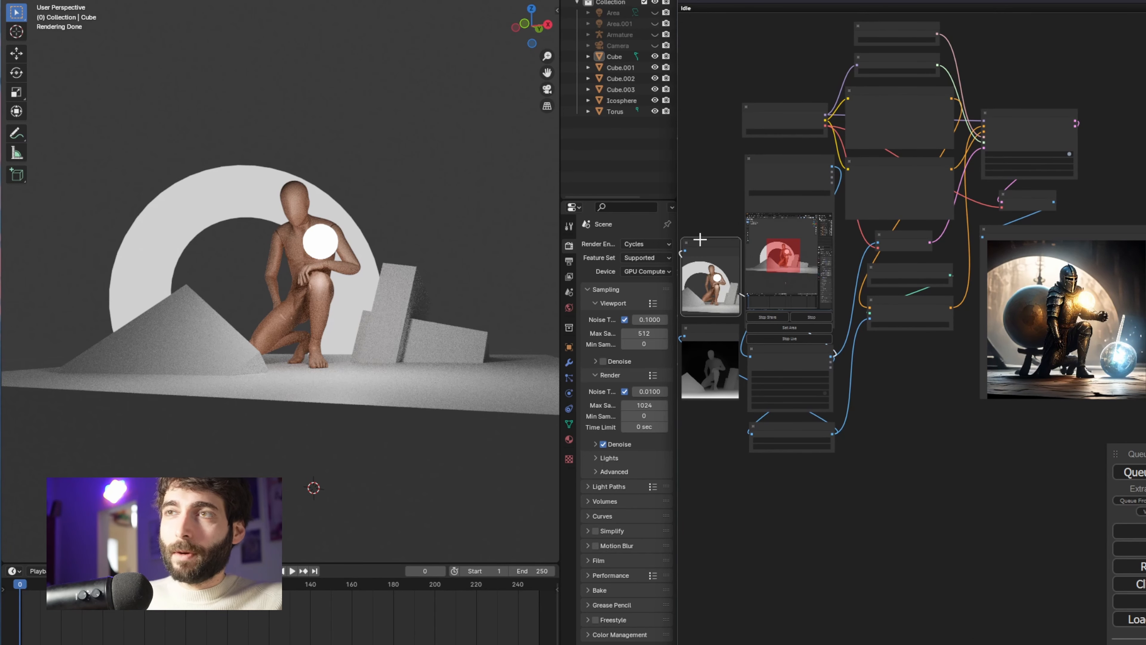
{"action": "left_click", "coordinate": [715, 328]}
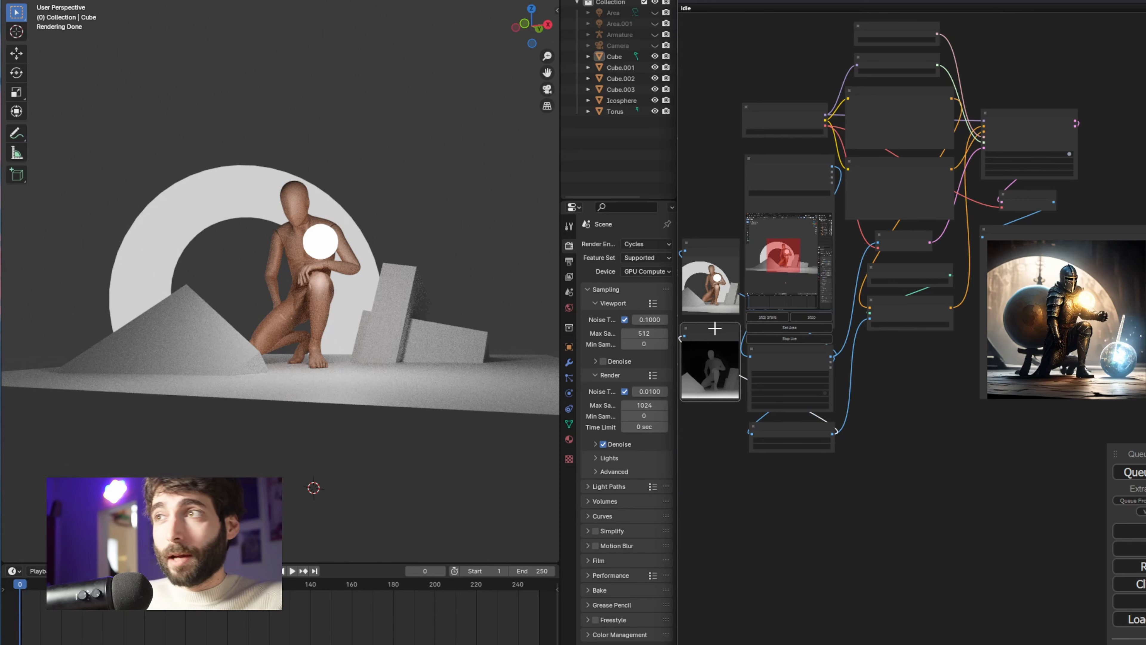
{"action": "scroll", "coordinate": [927, 435], "scroll_direction": "up", "scroll_amount": 5}
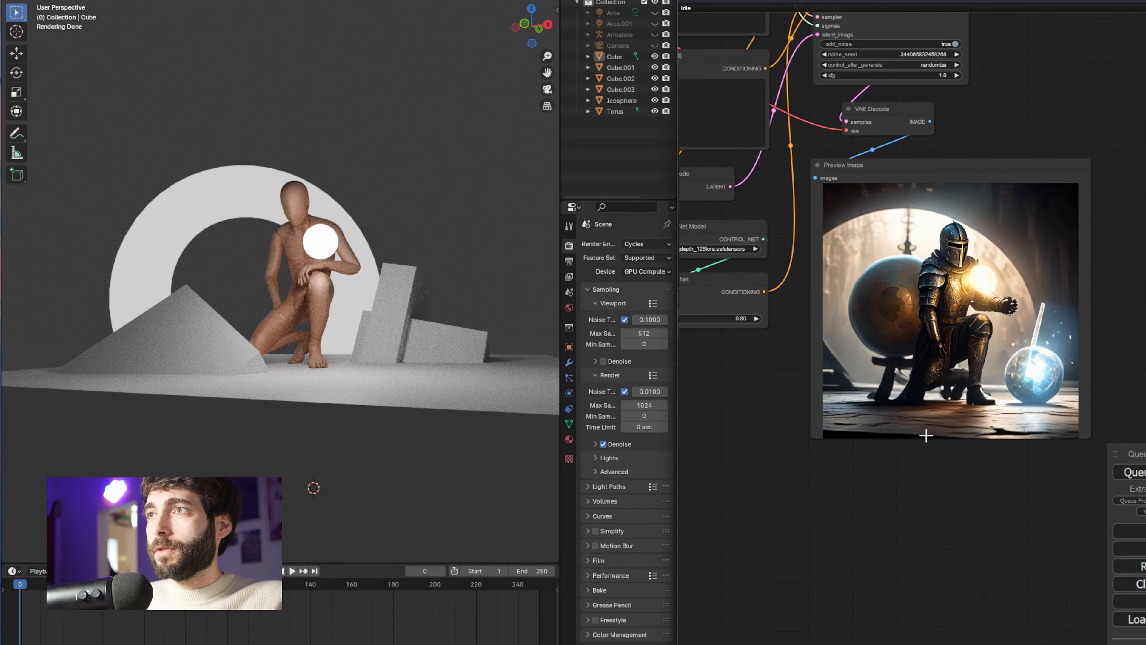
{"action": "scroll", "coordinate": [926, 435], "scroll_direction": "up", "scroll_amount": 3}
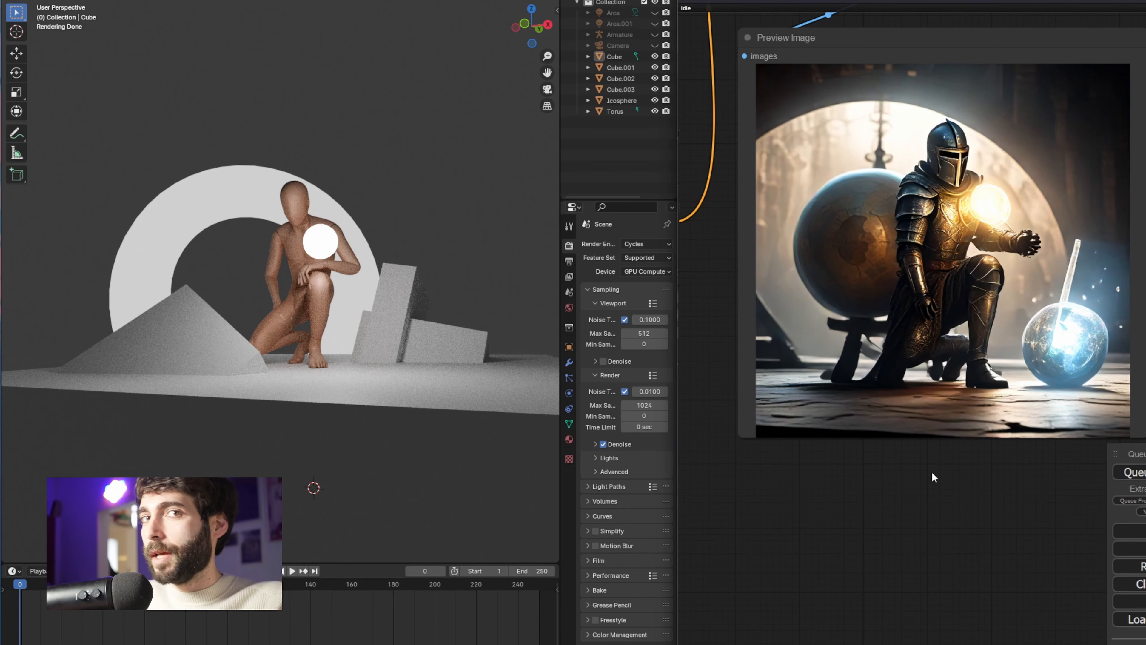
Step: Add a PreviewPopup node connected to the VAE Decode image output in the HyperSDXL workflow
{"action": "scroll", "coordinate": [933, 478], "scroll_direction": "down", "scroll_amount": 4}
{"action": "left_click_drag", "start_coordinate": [929, 179], "coordinate": [947, 166]}
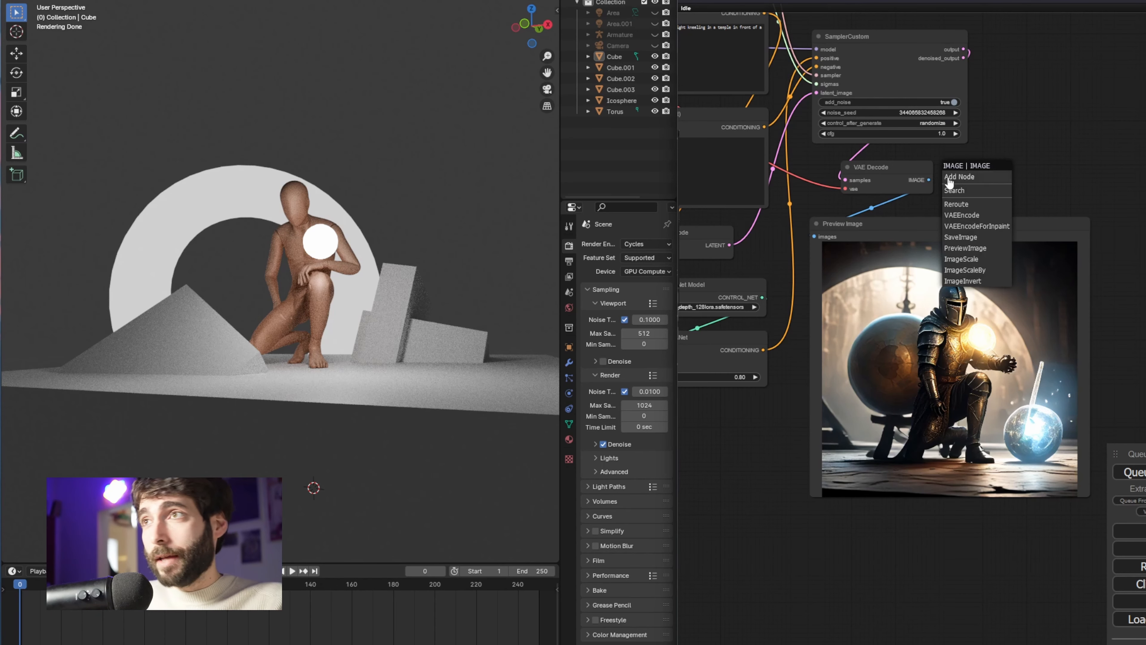
{"action": "left_click", "coordinate": [954, 191]}
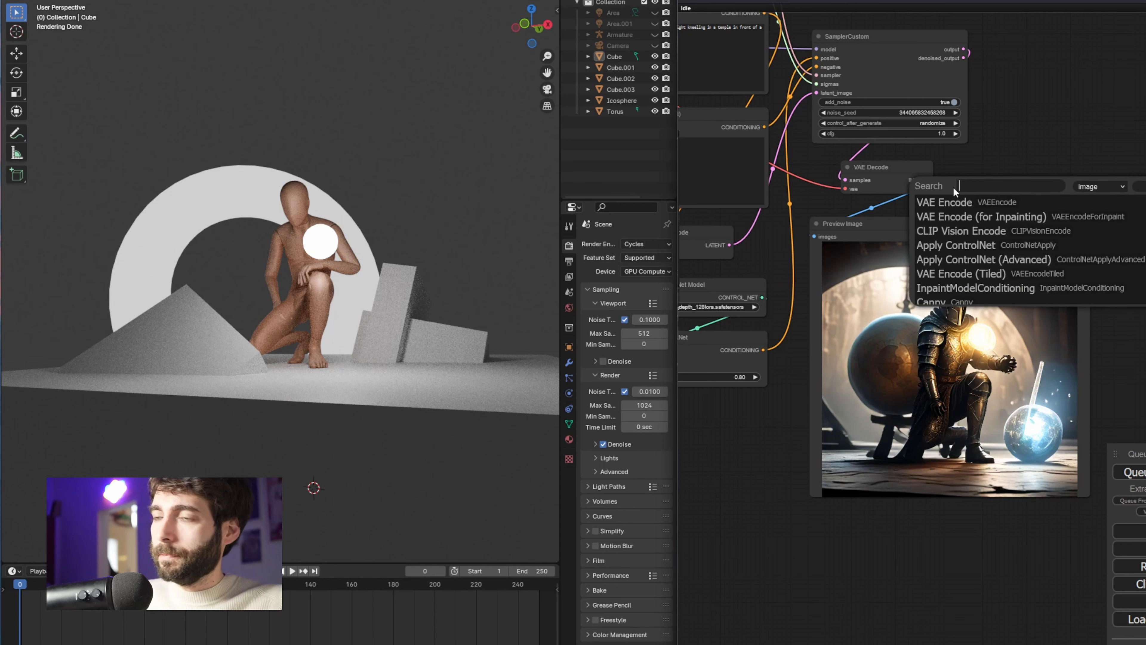
{"action": "type", "text": "popup"}
{"action": "key", "text": "Return"}
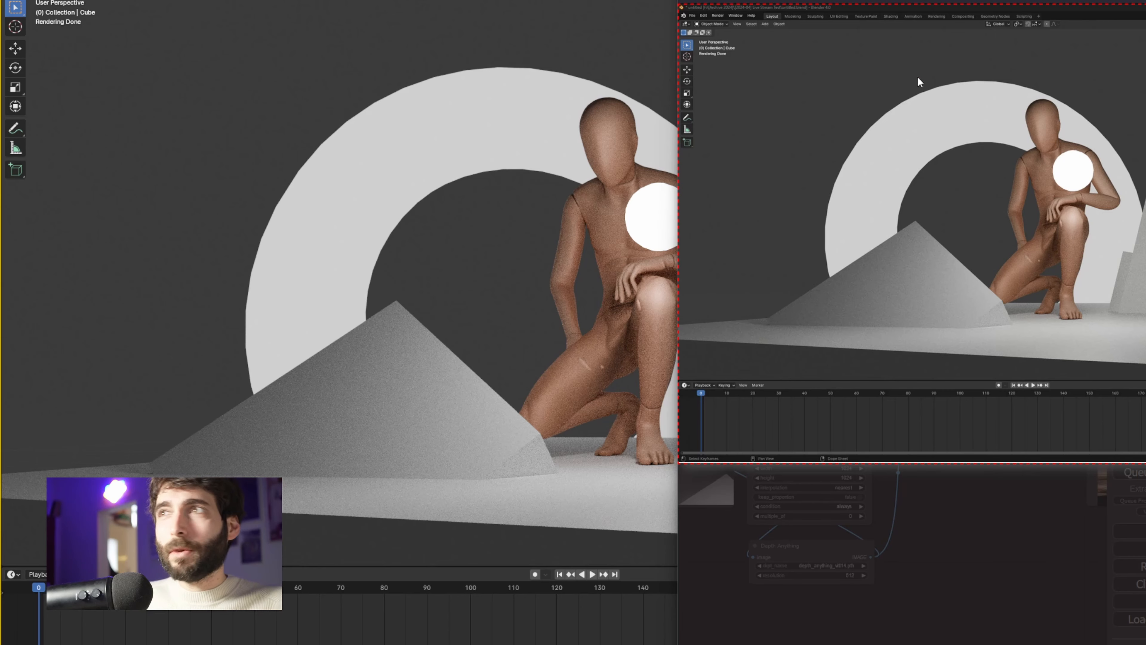
Step: Redraw the capture area as a larger region of the enlarged Blender viewport around the figure and start the live run
{"action": "left_click_drag", "start_coordinate": [918, 77], "coordinate": [952, 110]}
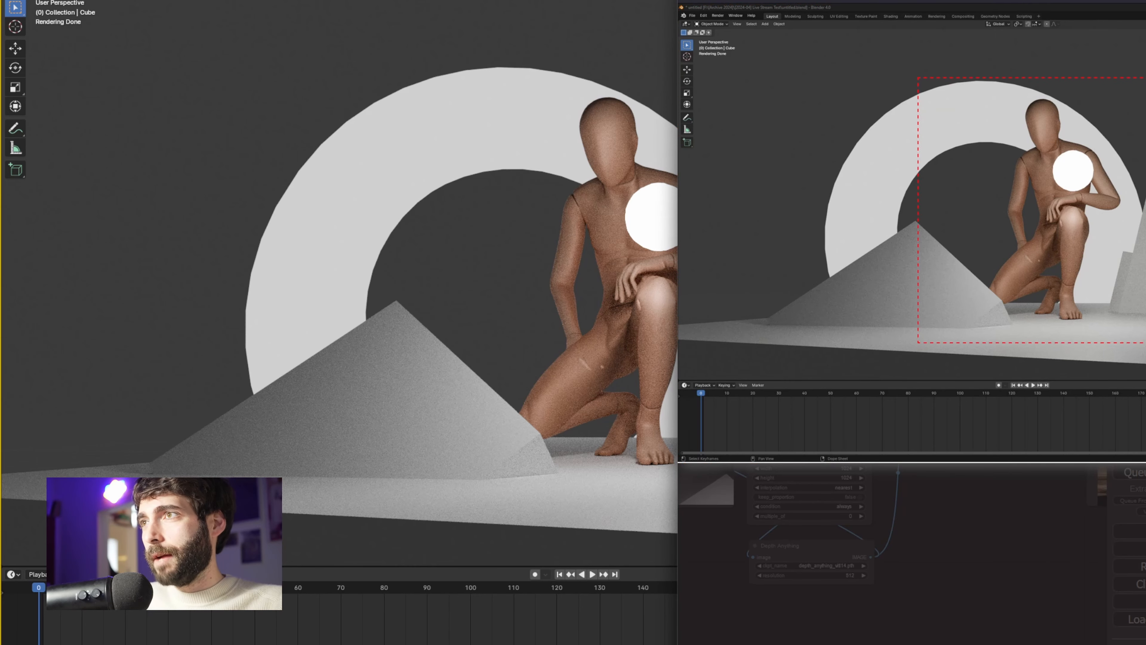
{"action": "left_click_drag", "start_coordinate": [1145, 343], "coordinate": [1145, 342]}
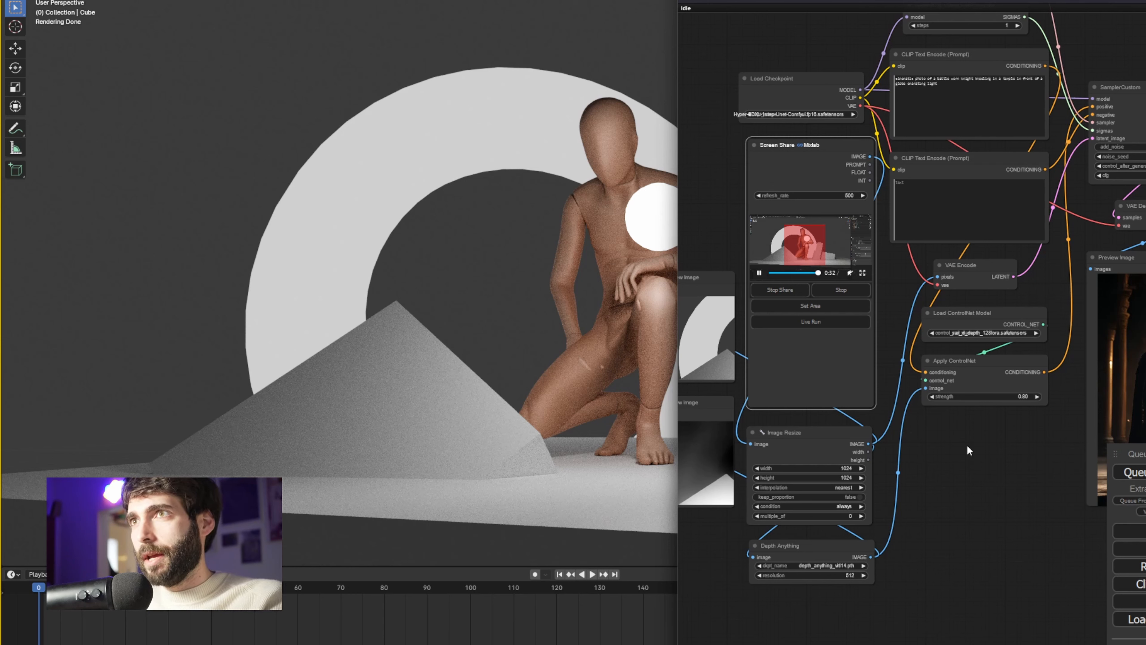
{"action": "left_click", "coordinate": [824, 324]}
Step: Switch to Blender and play the figure's animation, stopping it at frame 17
{"action": "key", "text": "alt+Tab"}
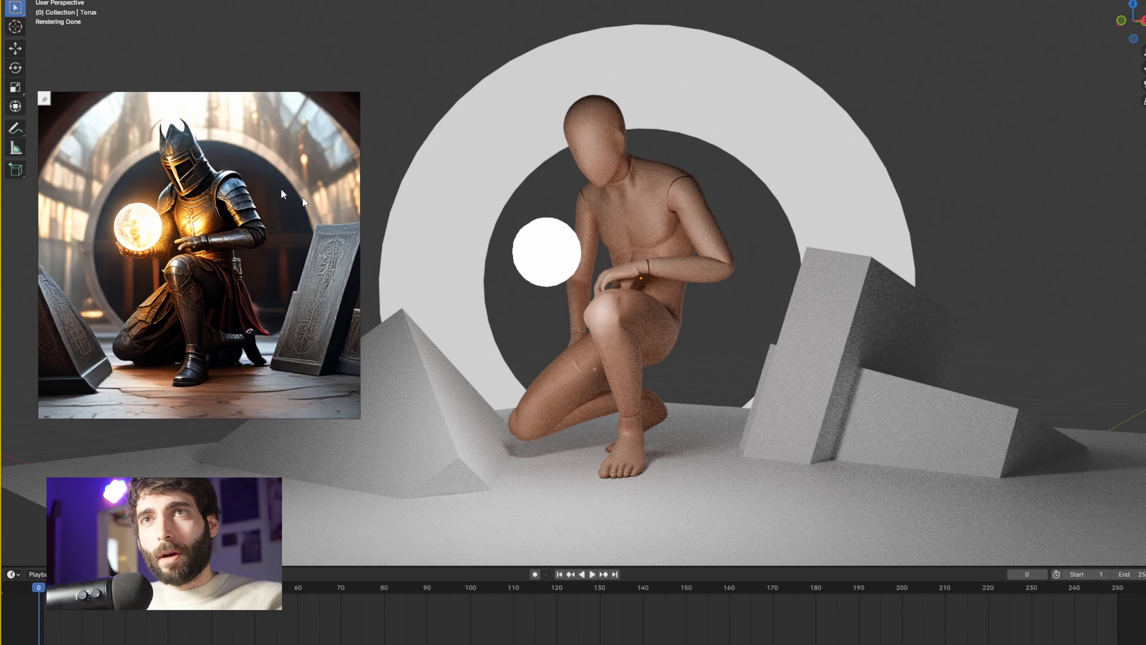
{"action": "key", "text": "space"}
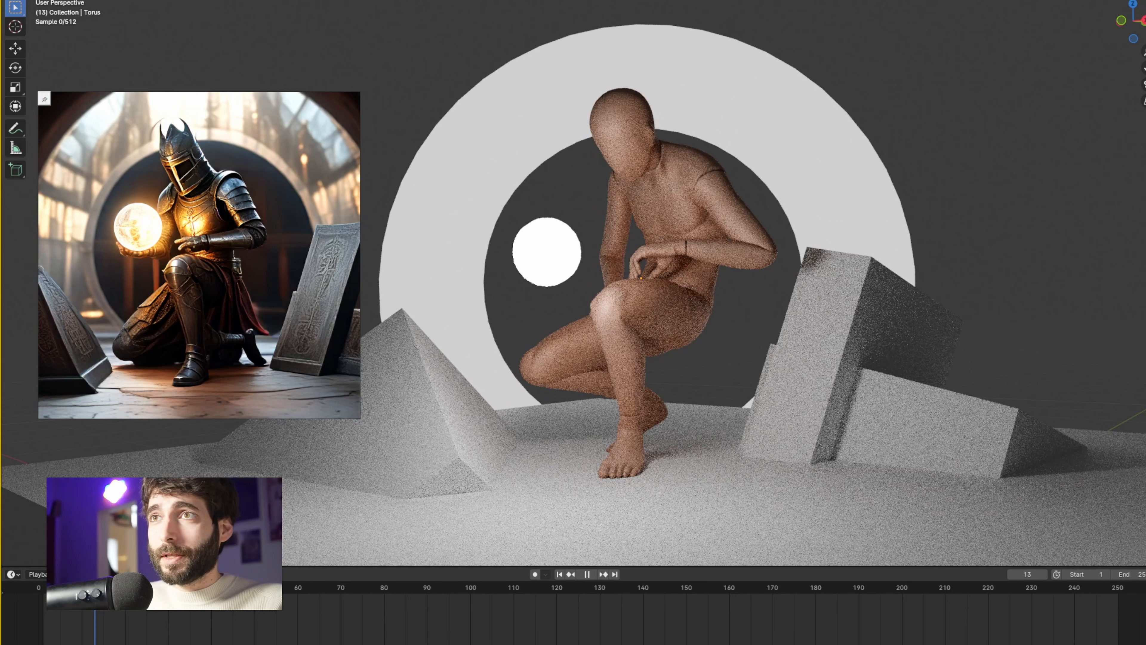
{"action": "key", "text": "space"}
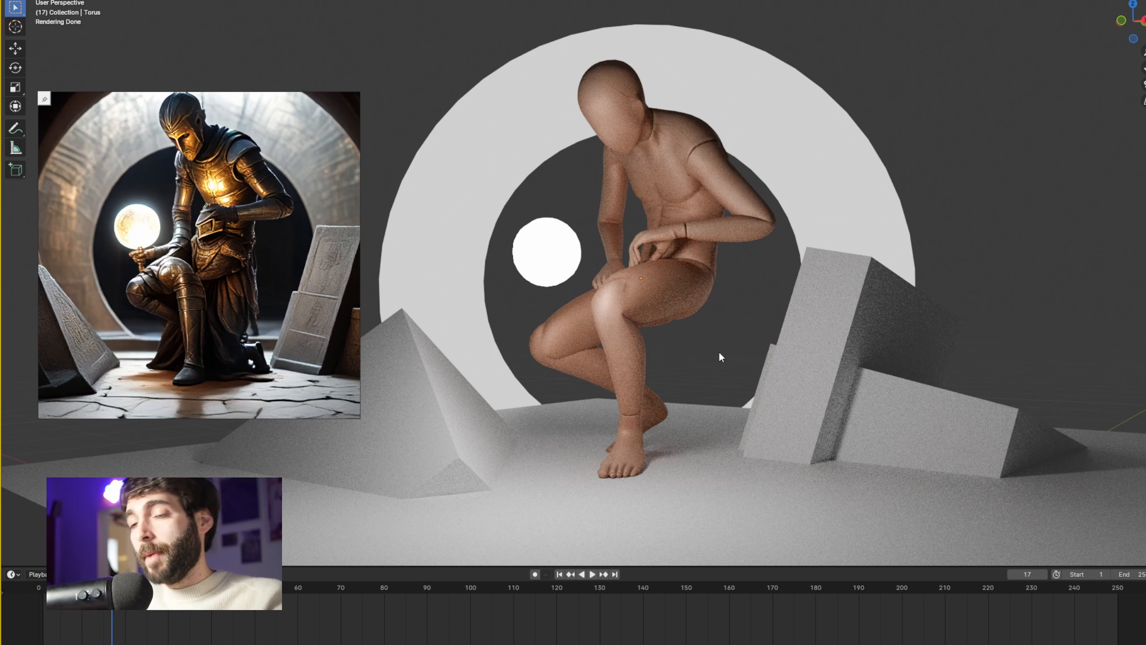
Step: Add a mesh cylinder to the Blender scene
{"action": "scroll", "coordinate": [906, 283], "scroll_direction": "down", "scroll_amount": 2}
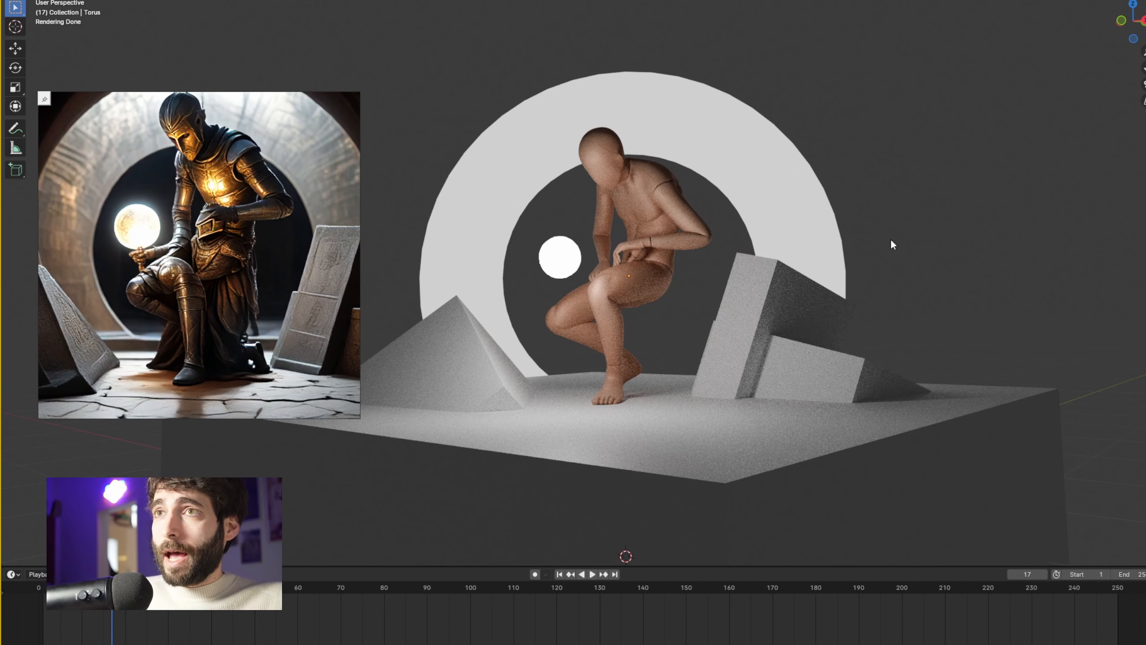
{"action": "key", "text": "F3"}
{"action": "type", "text": "cyl"}
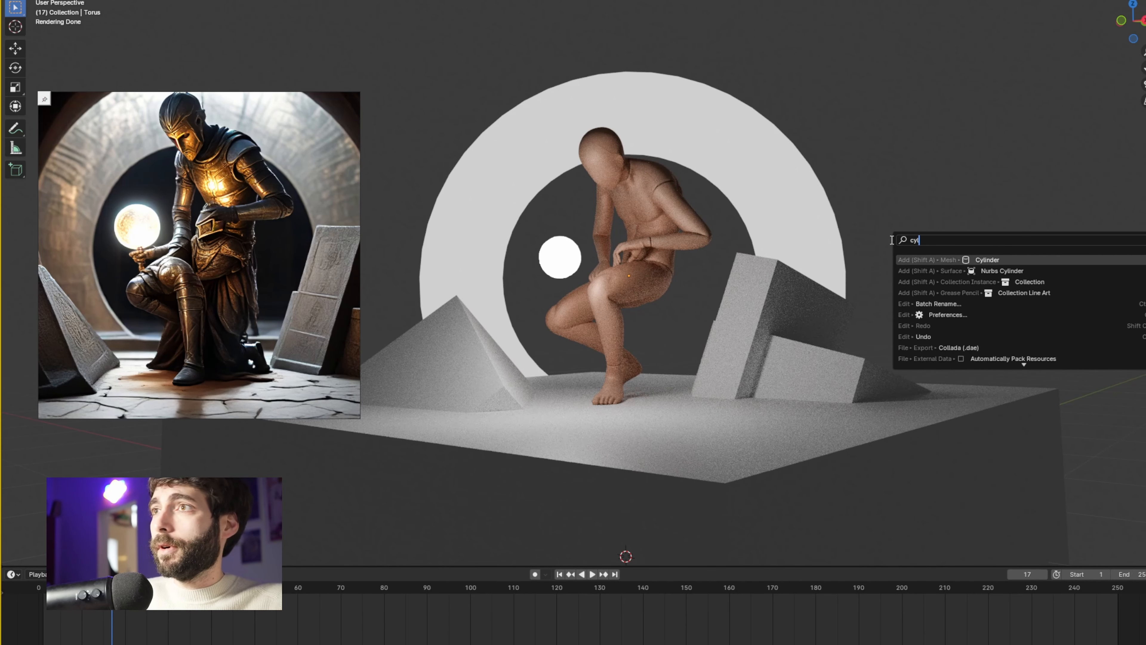
{"action": "key", "text": "Return"}
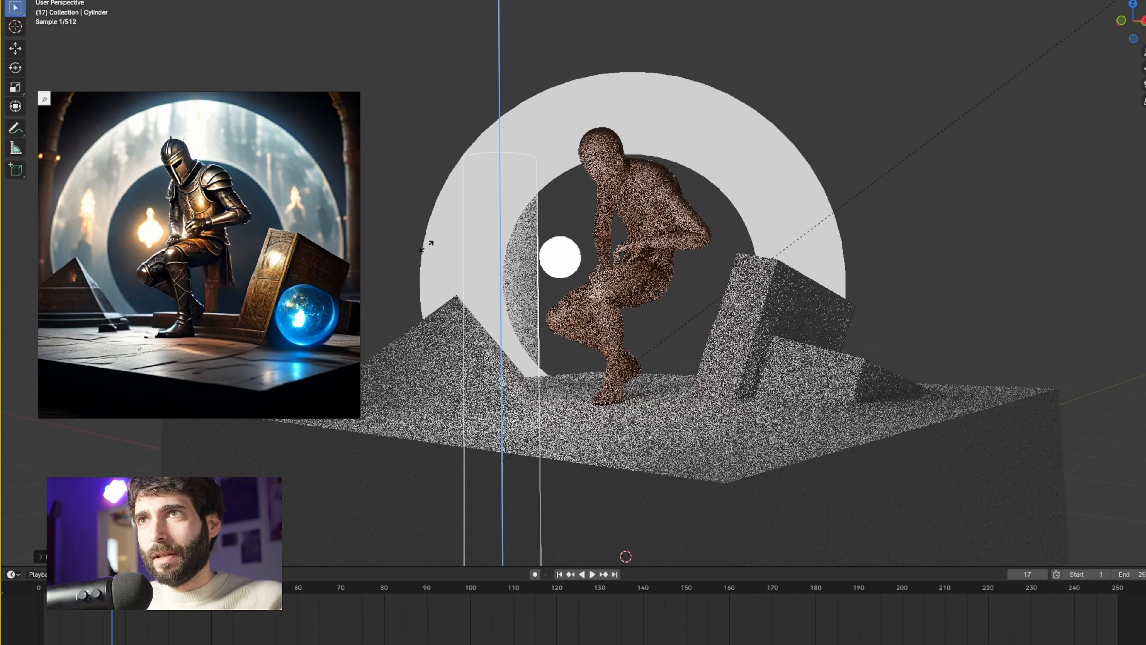
Step: Stretch the new cylinder along Z into a tall column, then duplicate it and move the copy along Y beside the figure
{"action": "left_click", "coordinate": [828, 220]}
{"action": "left_click", "coordinate": [941, 233]}
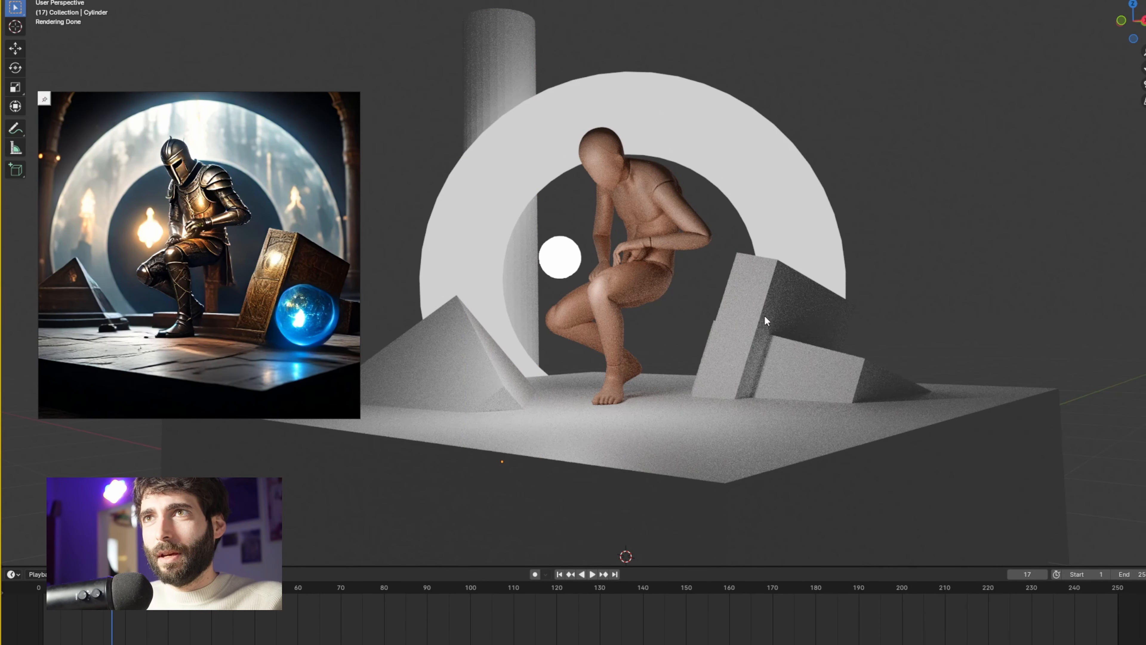
{"action": "left_click", "coordinate": [517, 75]}
{"action": "key", "text": "g"}
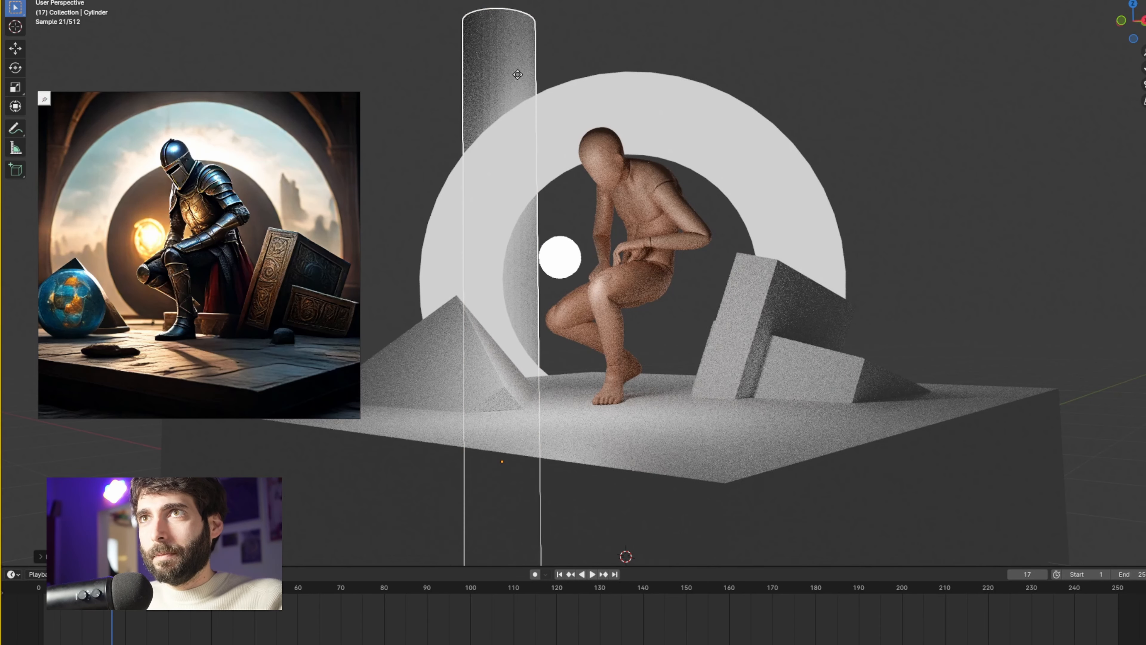
{"action": "key", "text": "x"}
{"action": "key", "text": "y"}
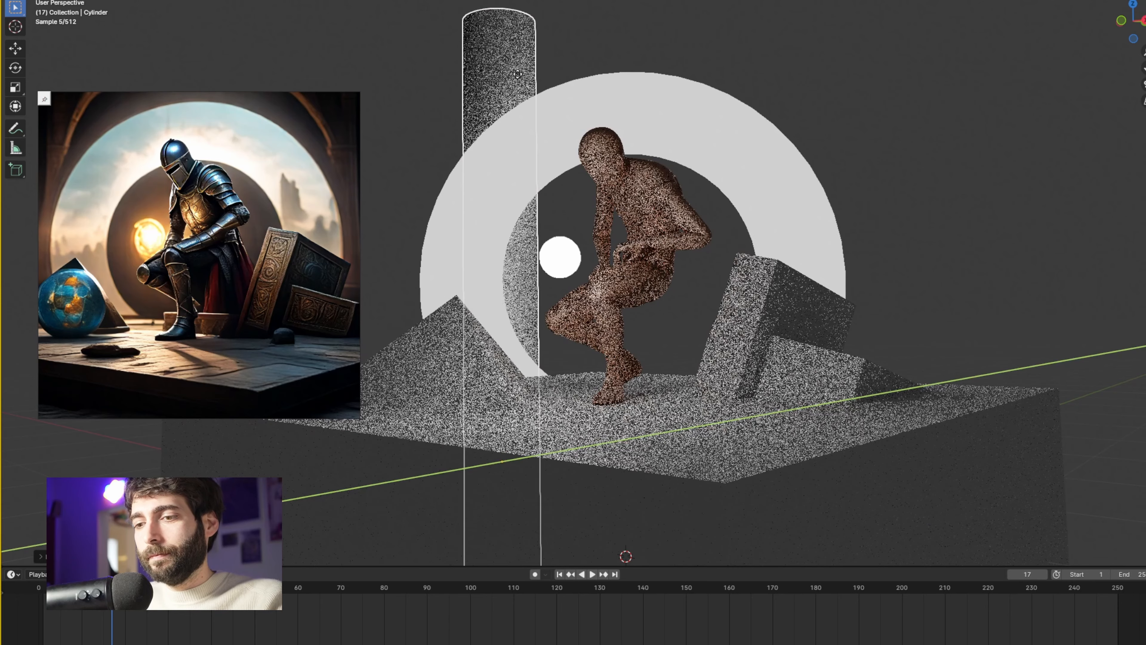
{"action": "left_click", "coordinate": [742, 53]}
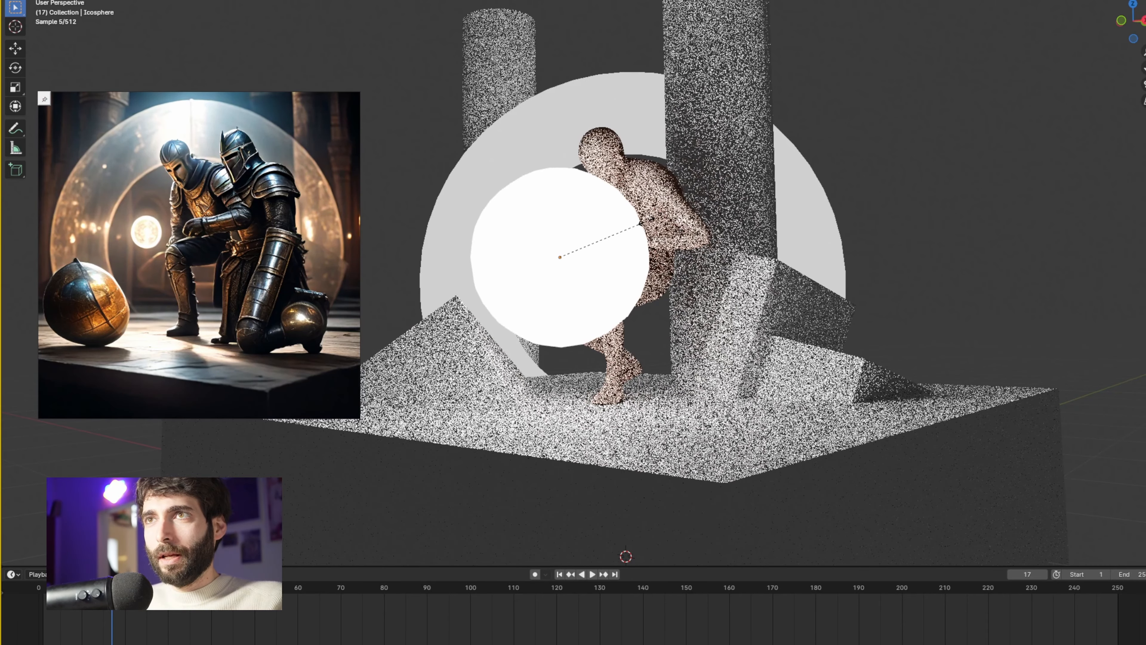
Step: Enlarge the glowing icosphere and move it along X away from the figure, above the pyramid
{"action": "left_click", "coordinate": [647, 221]}
{"action": "key", "text": "g"}
{"action": "key", "text": "x"}
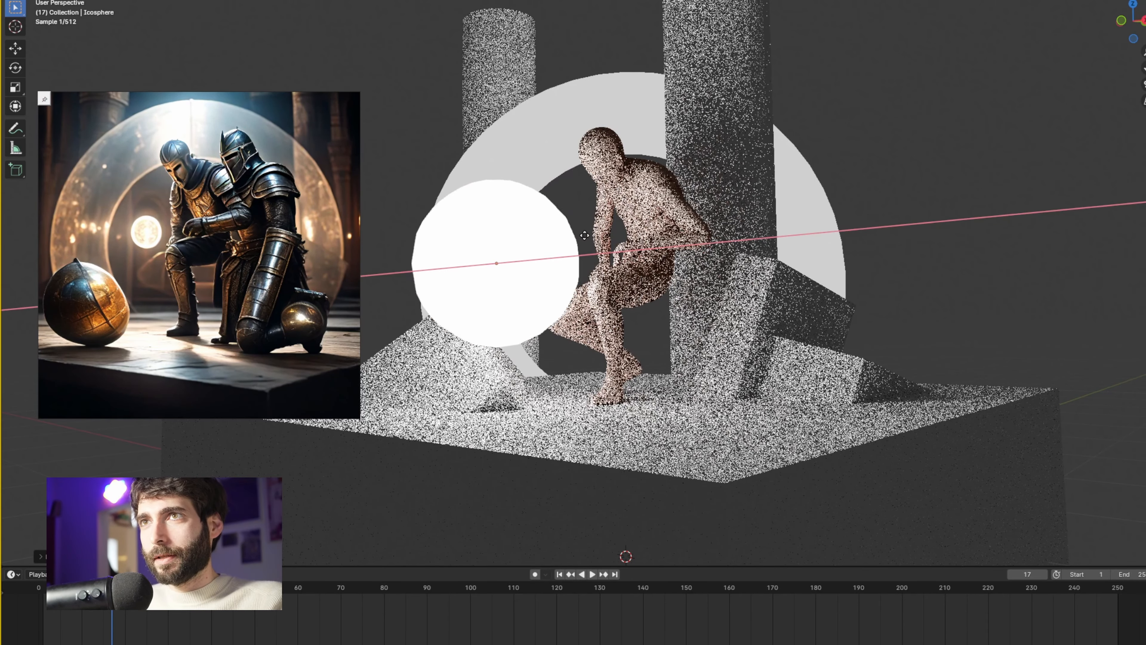
{"action": "left_click", "coordinate": [584, 227]}
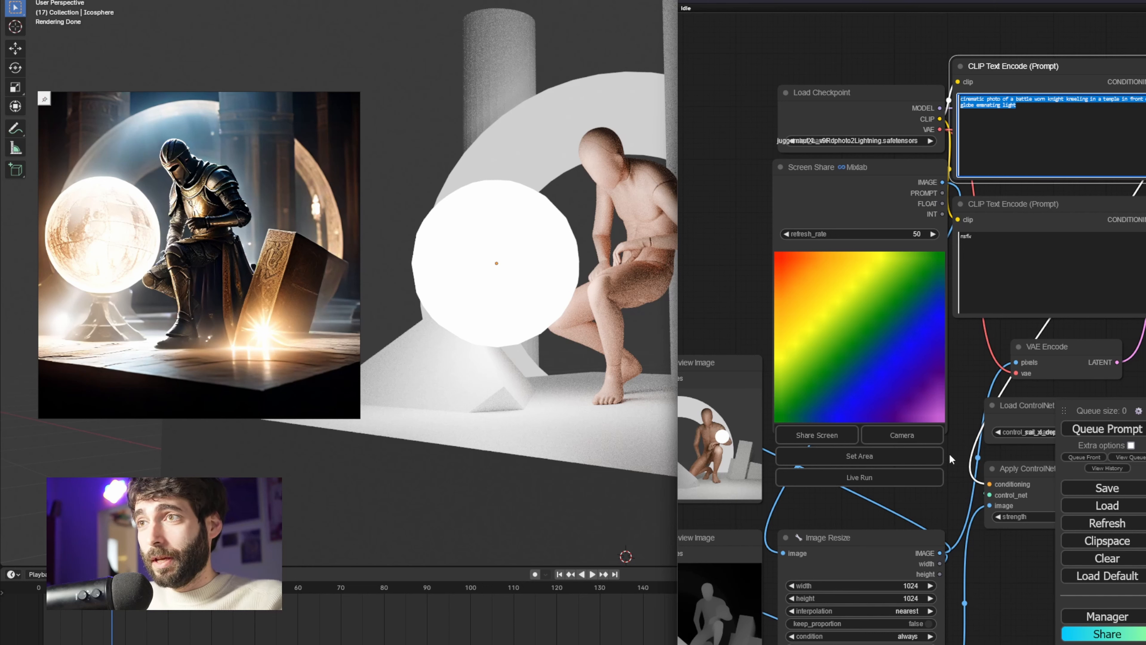
Step: Share the Blender window through the Screen Share node in the JuggernautXL Lightning workflow
{"action": "left_click", "coordinate": [834, 436]}
{"action": "left_click", "coordinate": [909, 22]}
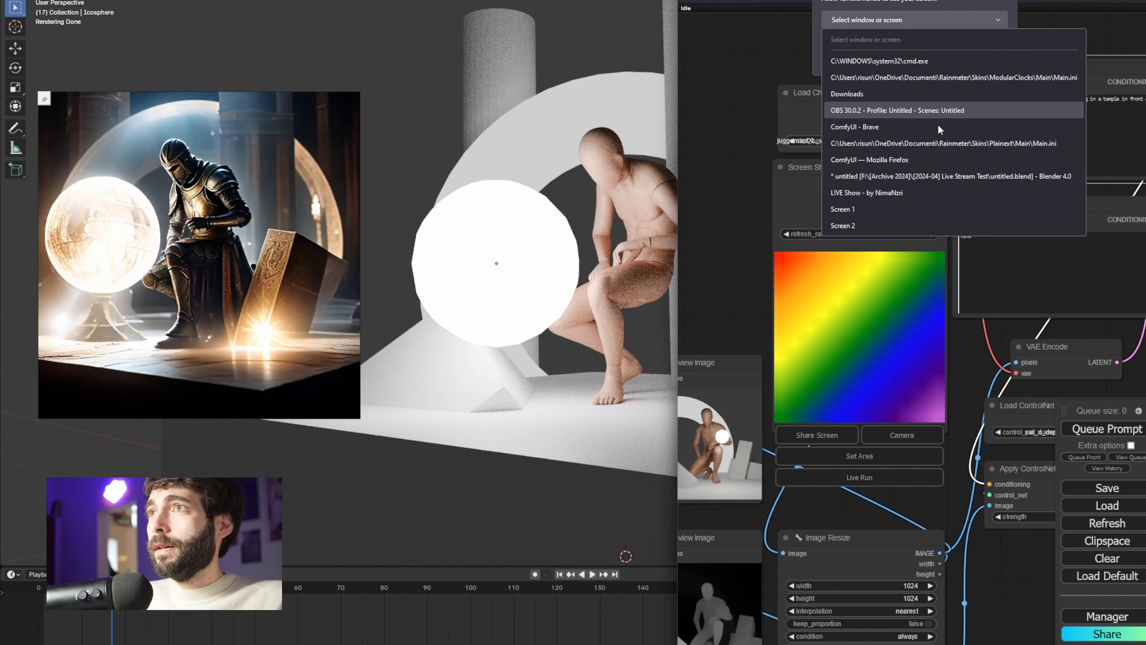
{"action": "left_click", "coordinate": [925, 177]}
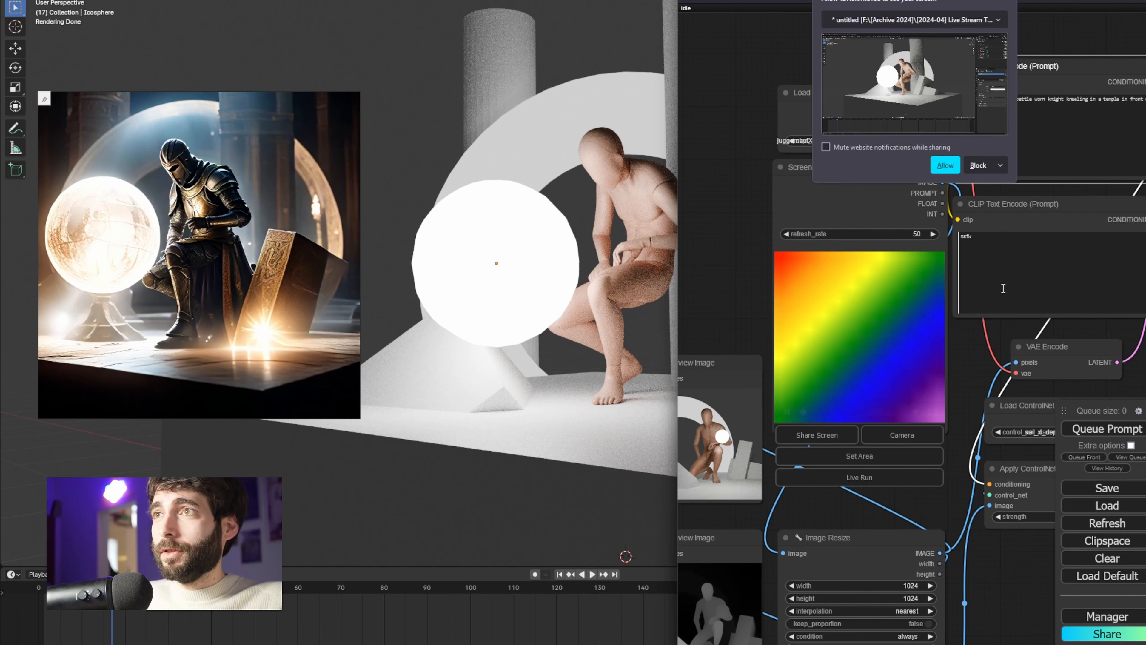
{"action": "left_click", "coordinate": [961, 165]}
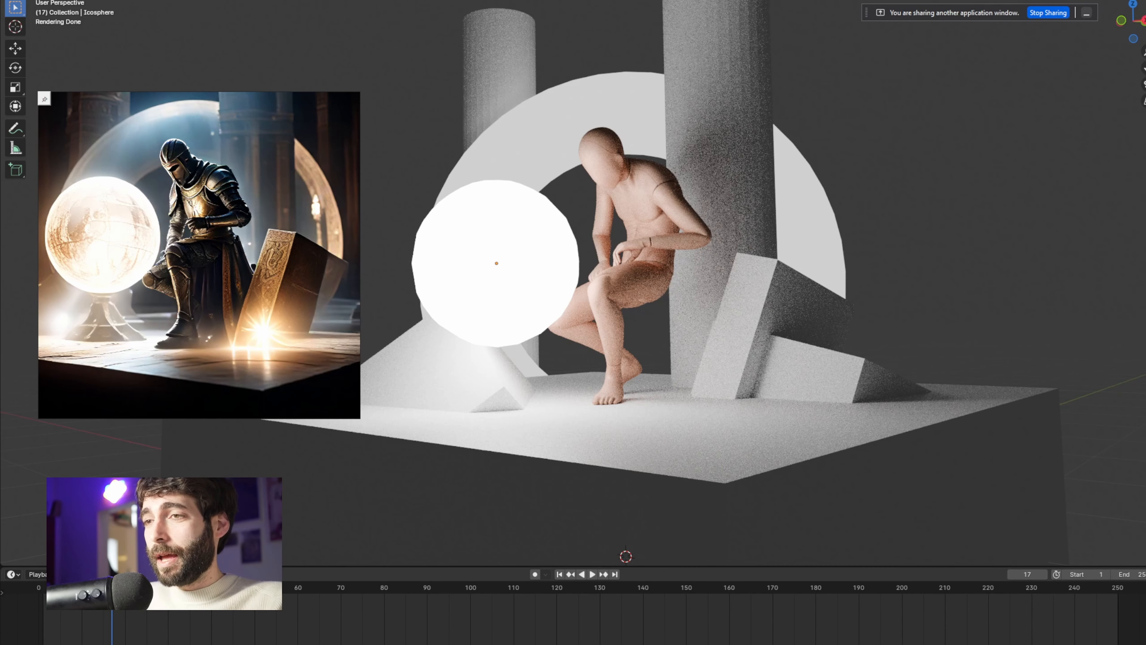
Step: Set a capture area around the figure and glowing sphere in the shared Blender window and start the live run
{"action": "mouse_move", "coordinate": [854, 644]}
{"action": "left_click", "coordinate": [801, 637]}
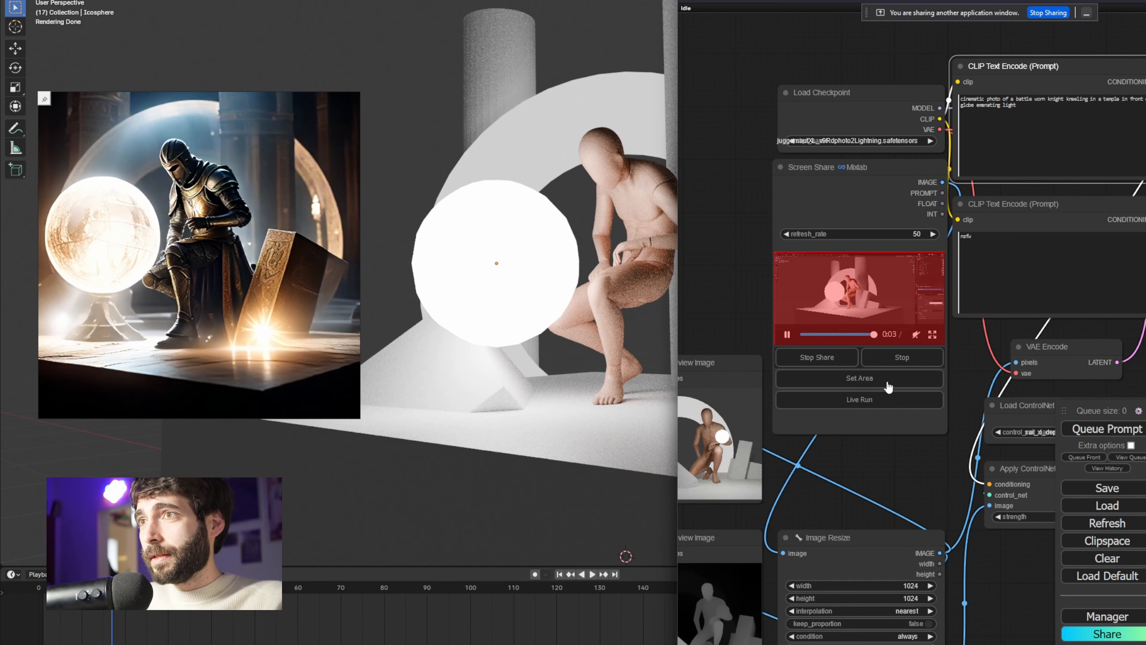
{"action": "left_click", "coordinate": [870, 384]}
{"action": "left_click_drag", "start_coordinate": [898, 75], "coordinate": [1140, 314]}
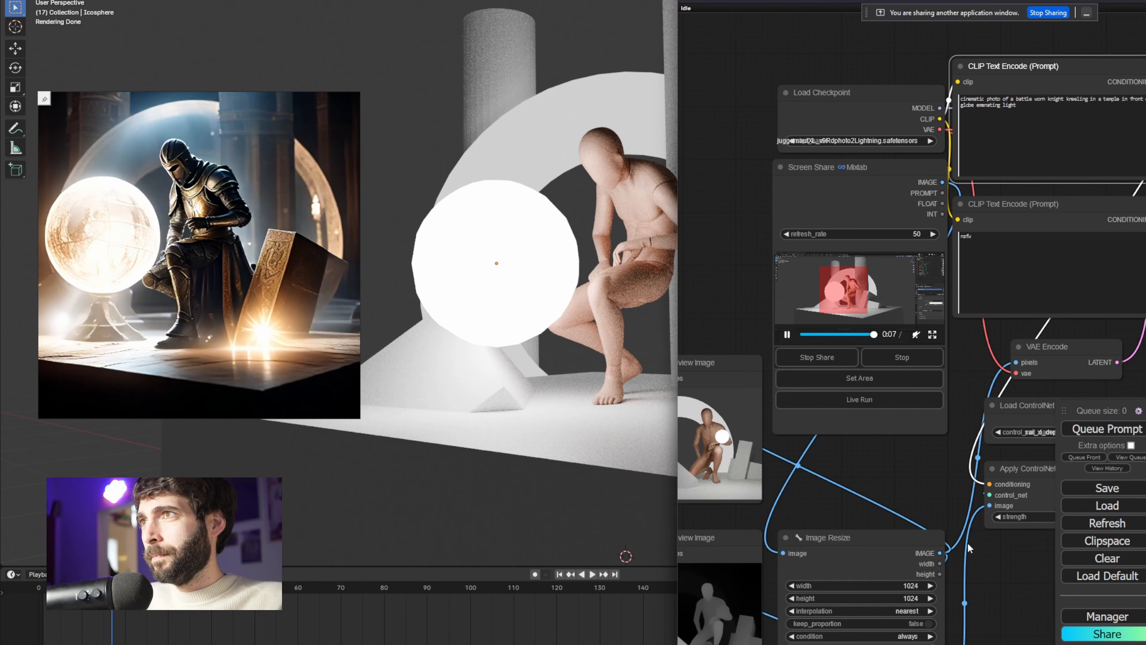
{"action": "left_click", "coordinate": [872, 405]}
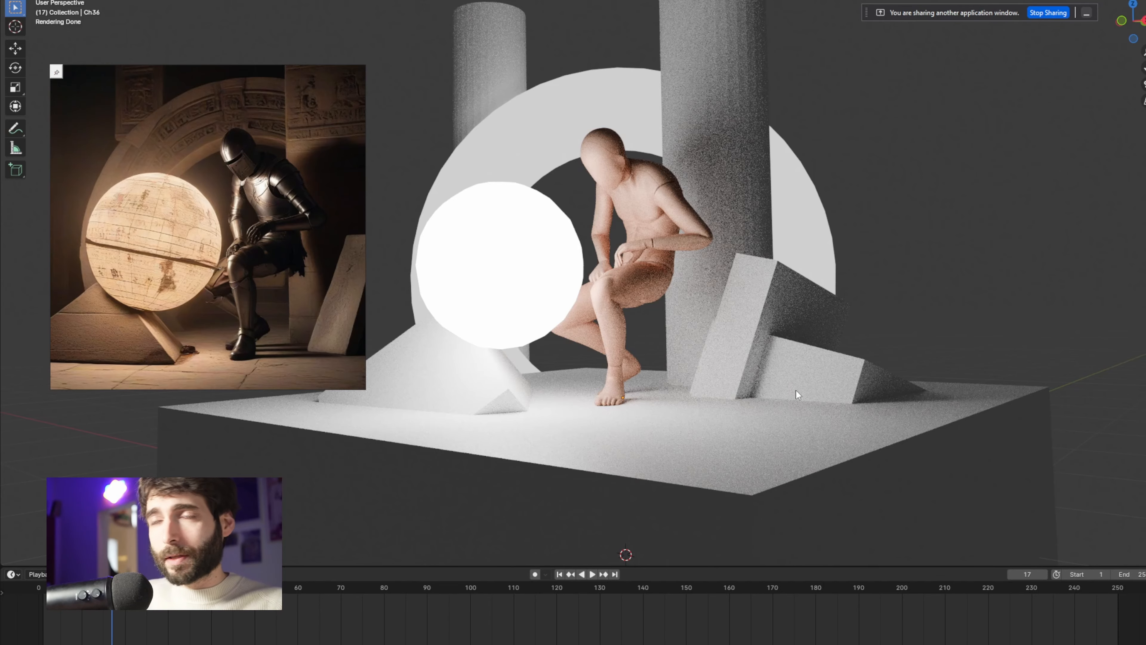
Step: Orbit the Blender scene slightly and check how the live preview renders the figure and sphere from the new angle
{"action": "left_click_drag", "start_coordinate": [712, 242], "coordinate": [720, 244]}
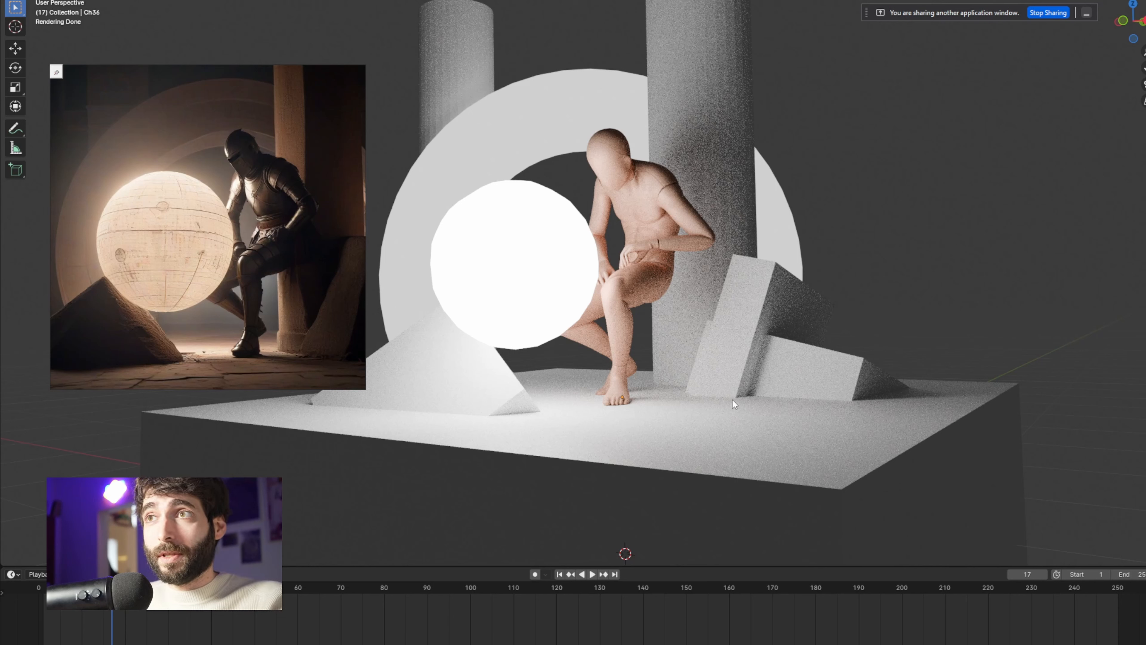
{"action": "left_click", "coordinate": [491, 256]}
{"action": "left_click", "coordinate": [830, 143]}
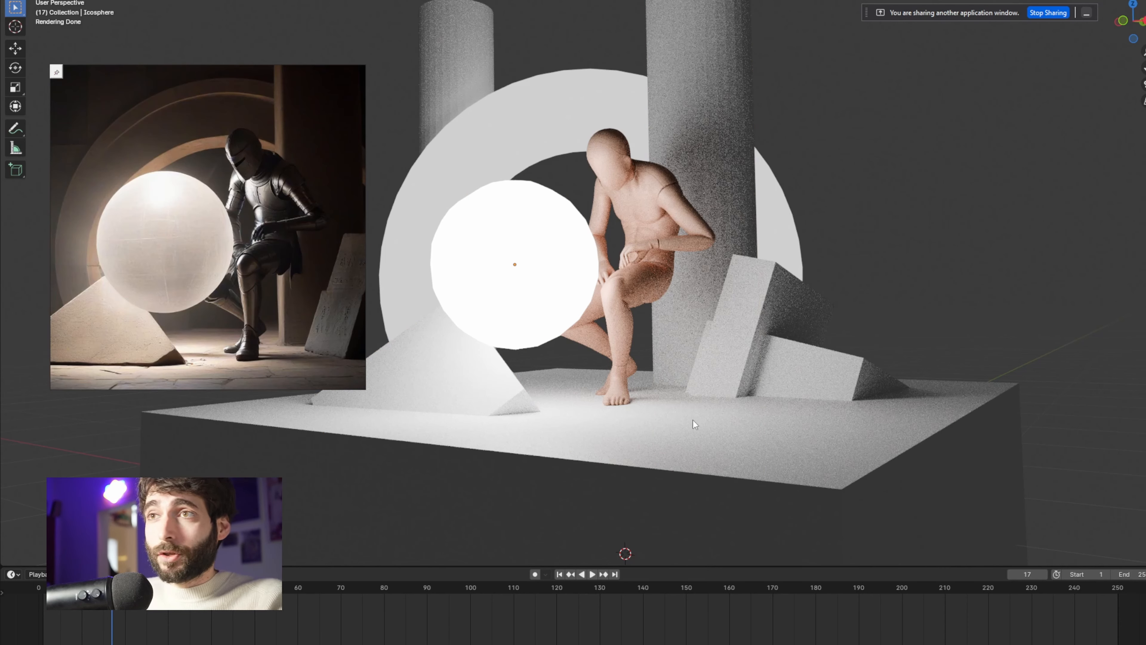
{"action": "left_click", "coordinate": [716, 436]}
{"action": "left_click", "coordinate": [512, 233]}
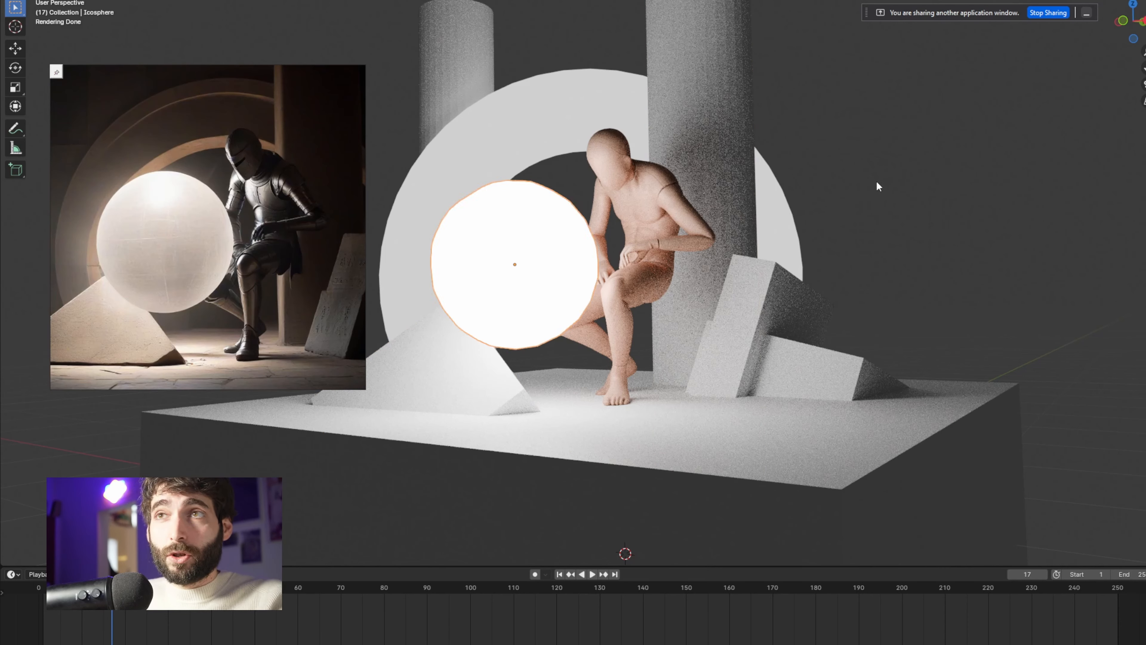
{"action": "left_click", "coordinate": [869, 160]}
{"action": "left_click", "coordinate": [661, 202]}
{"action": "left_click", "coordinate": [808, 143]}
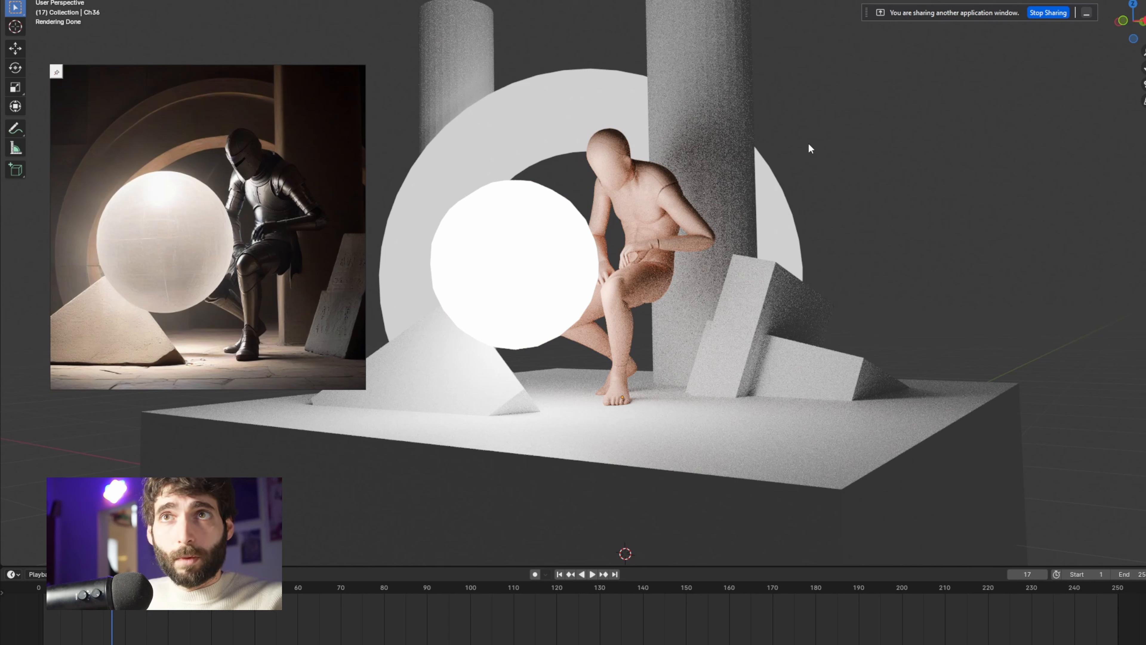